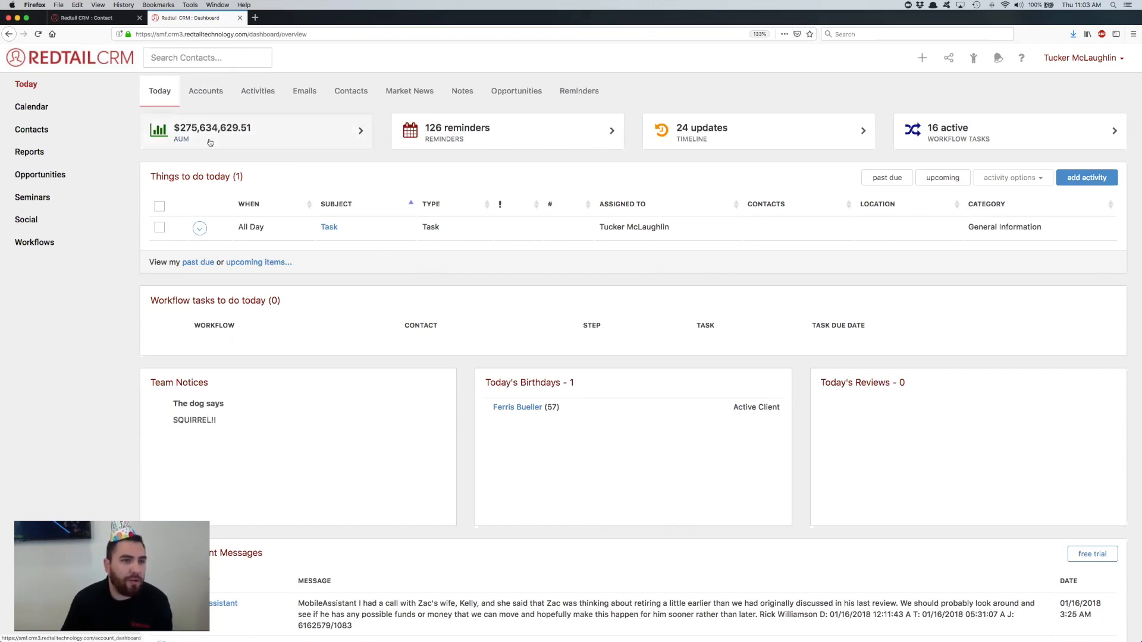
Step: Go to the accounts dashboard and bring up the report of open accounts
left_click(216, 97)
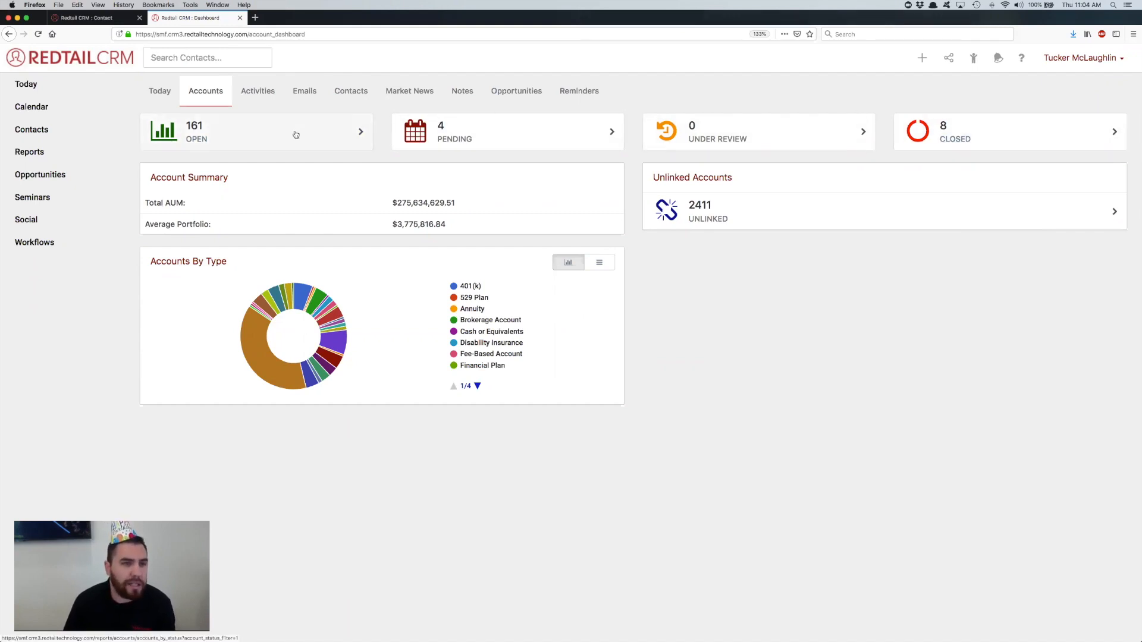
left_click(296, 134)
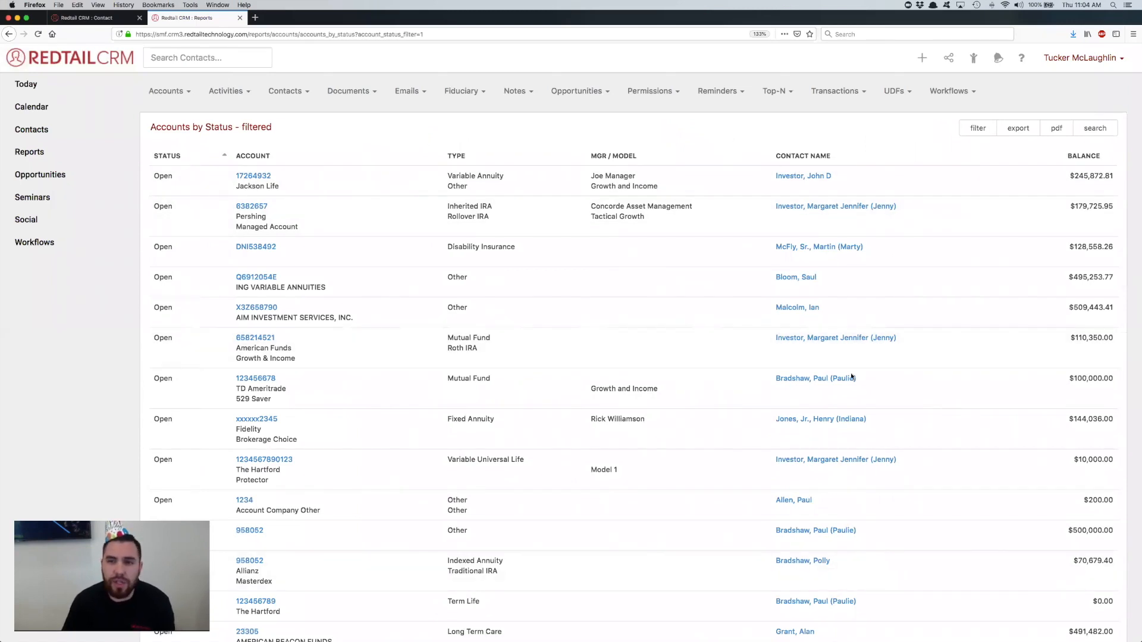
left_click(1025, 127)
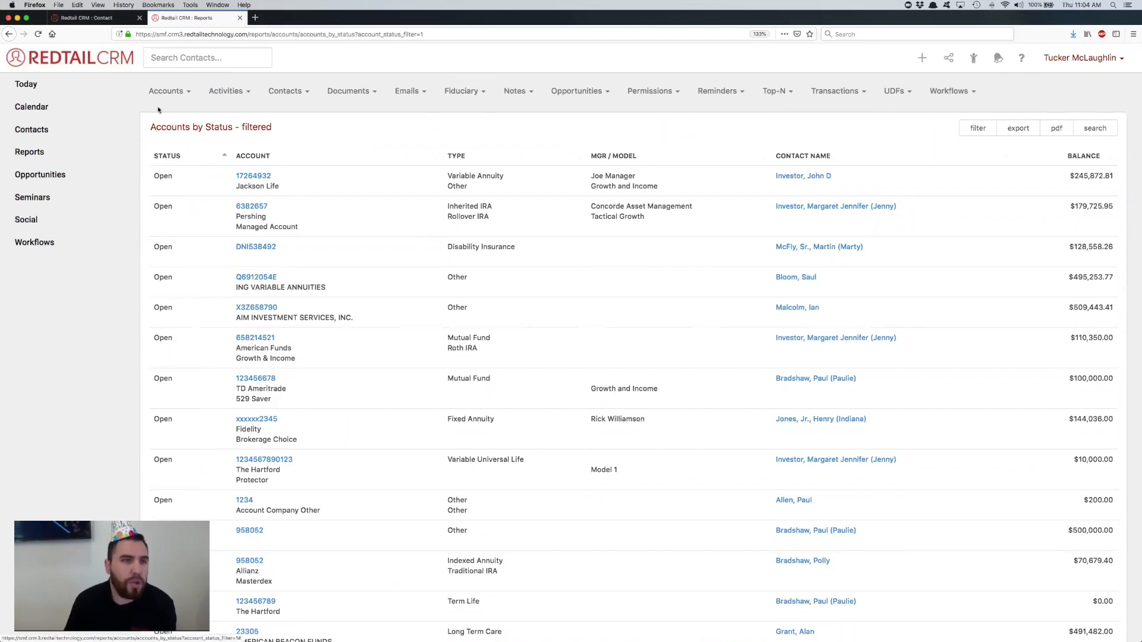
Step: Return to the accounts dashboard and show the Accounts By Type breakdown as a list
left_click(36, 83)
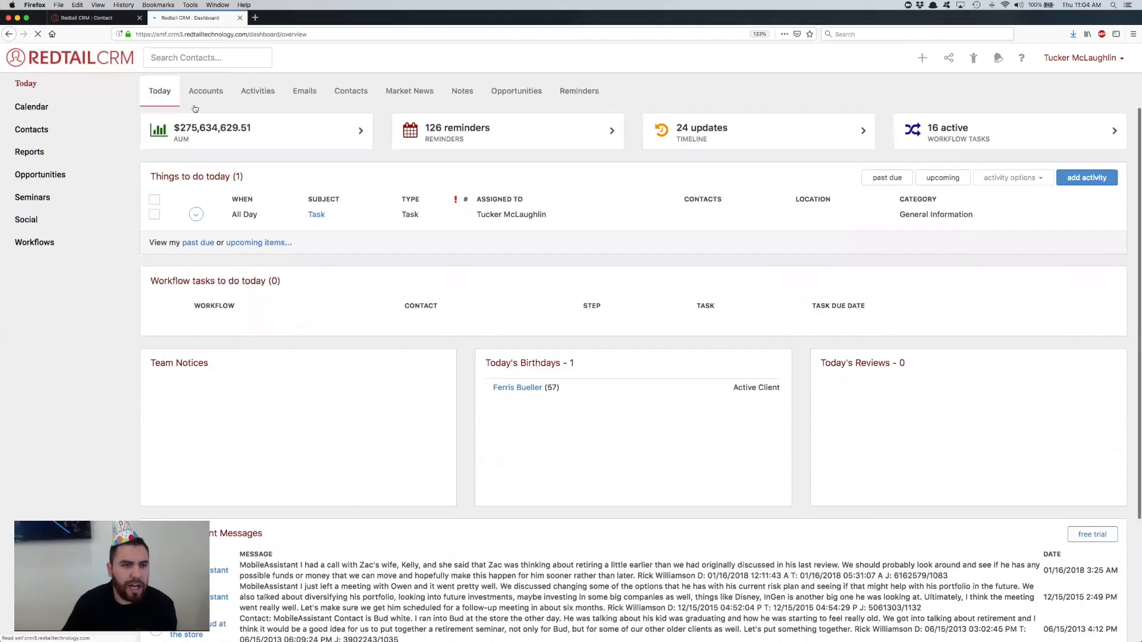
left_click(204, 96)
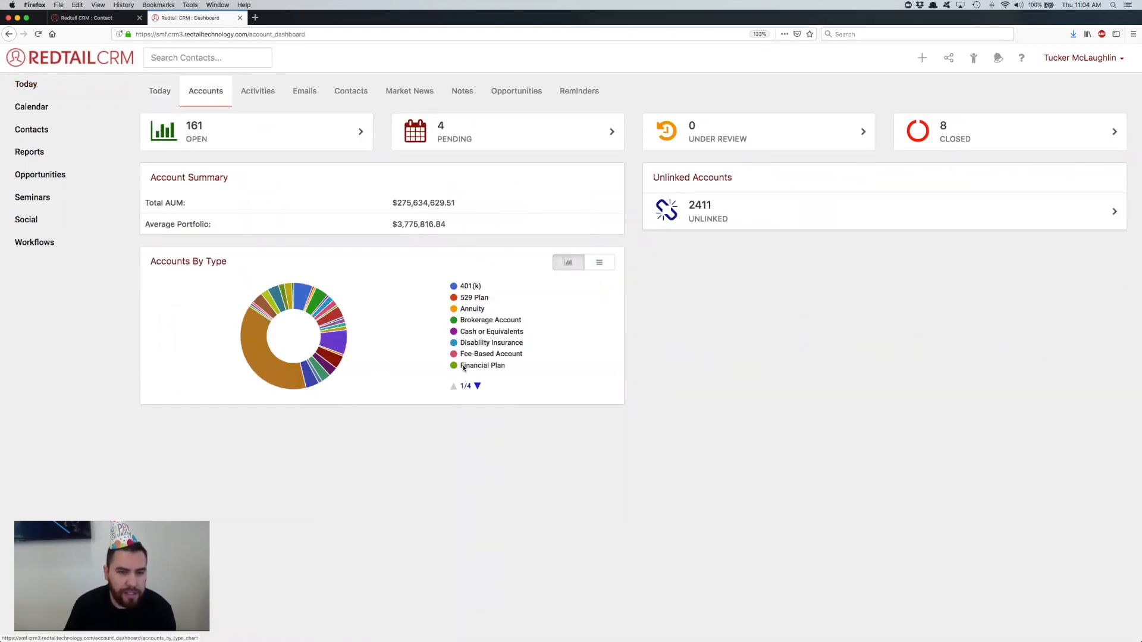
left_click(603, 265)
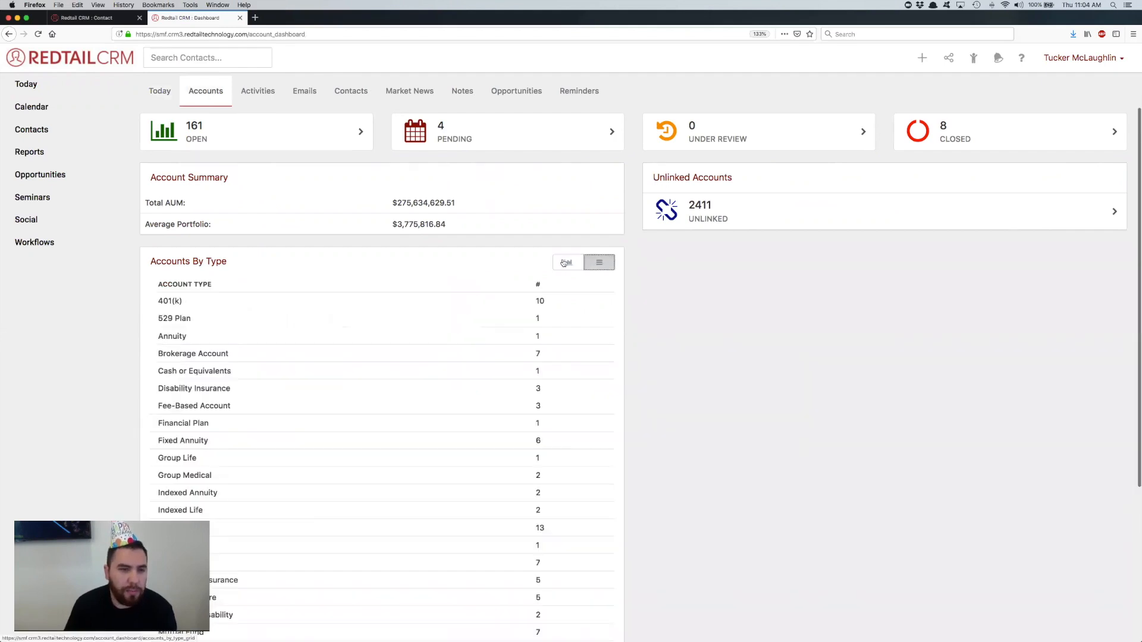
left_click(561, 263)
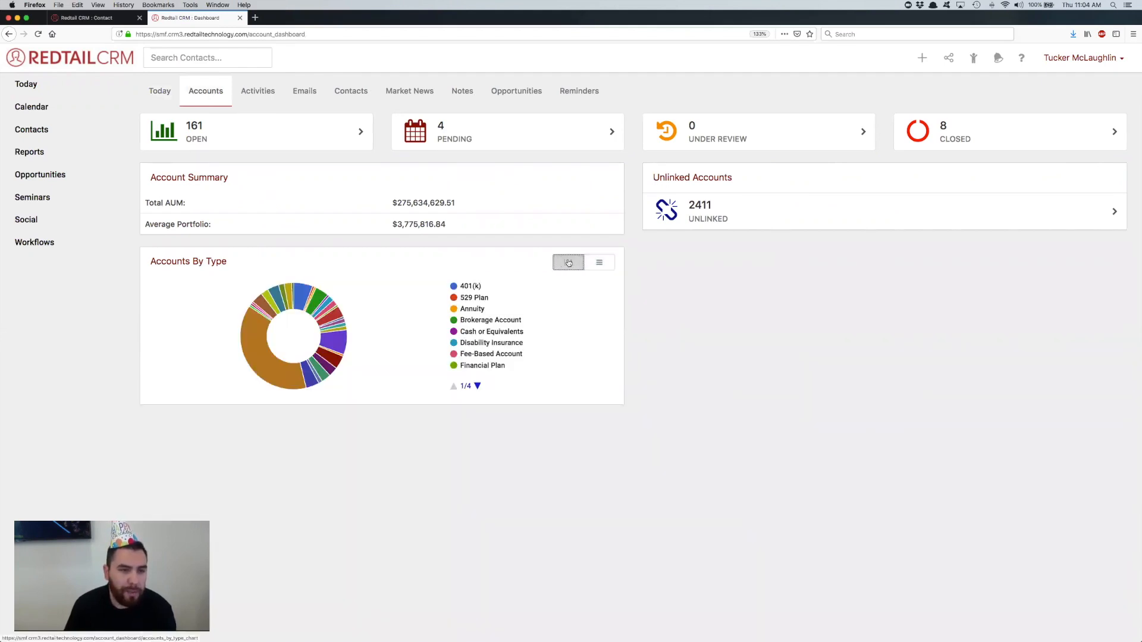
left_click(601, 266)
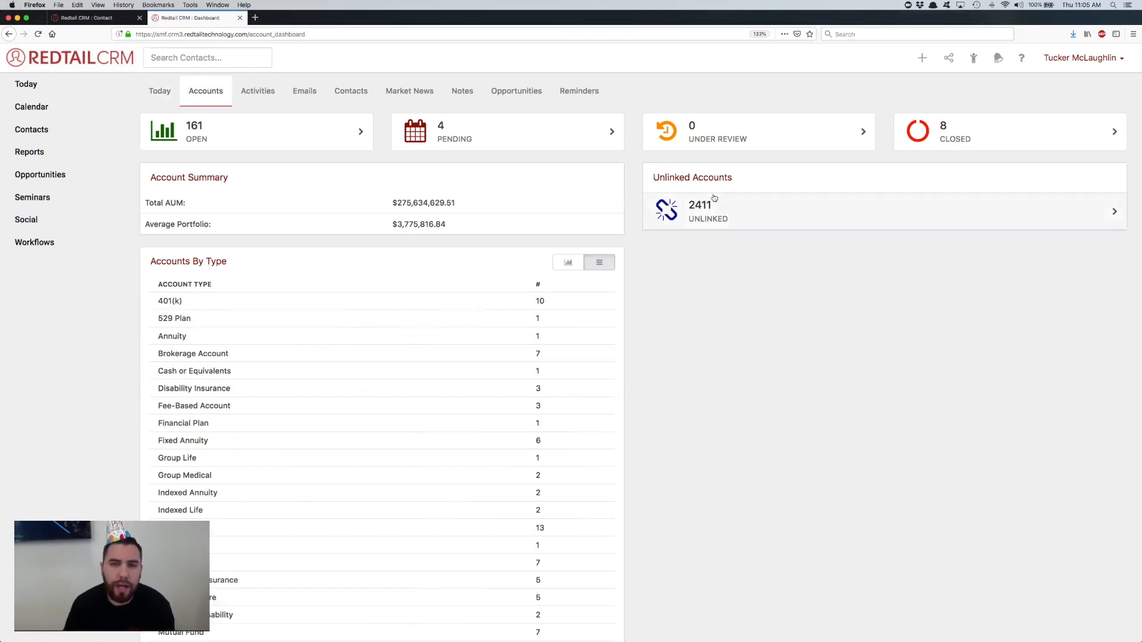
Step: Open the Unlinked Accounts report and examine the tax ID numbers, including those marked with a red asterisk
left_click(768, 219)
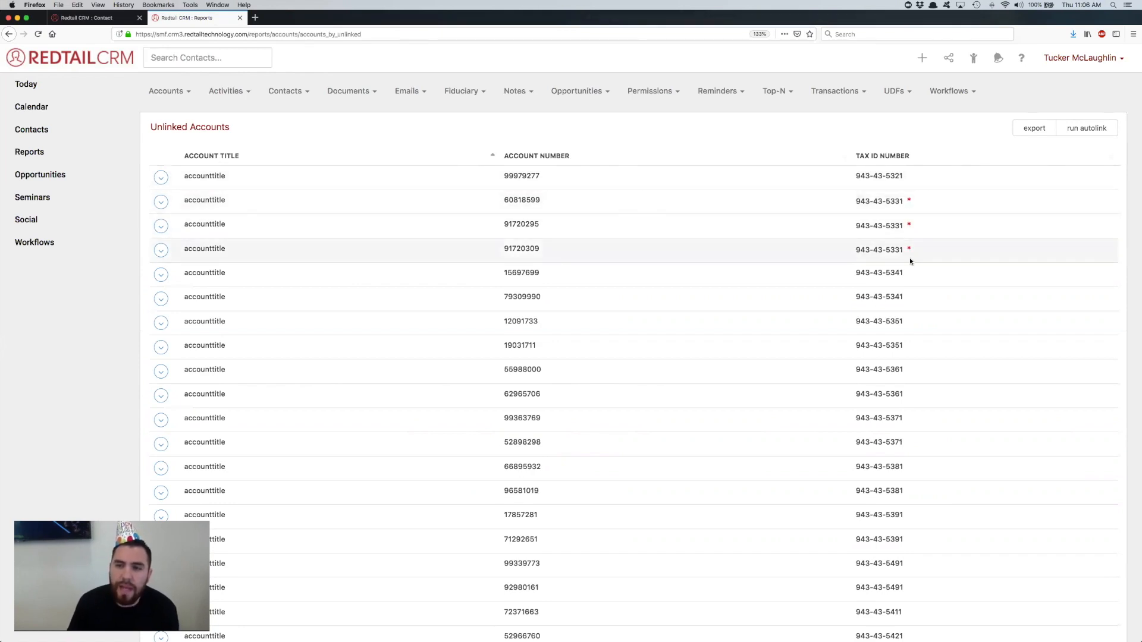
left_click_drag(903, 256, 855, 253)
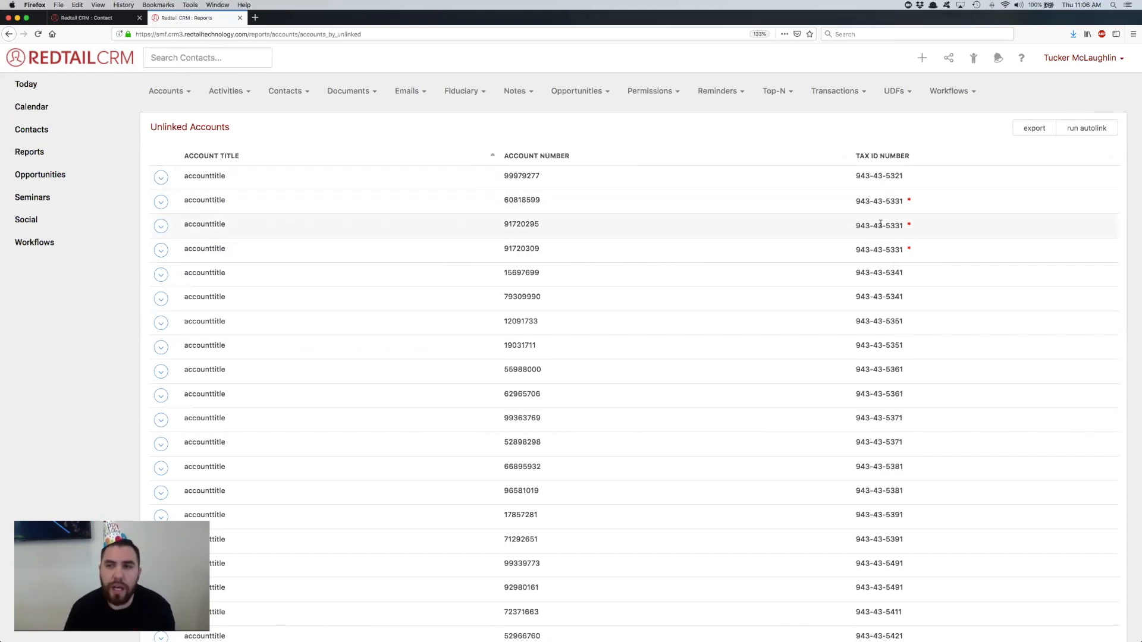
left_click_drag(904, 178, 856, 178)
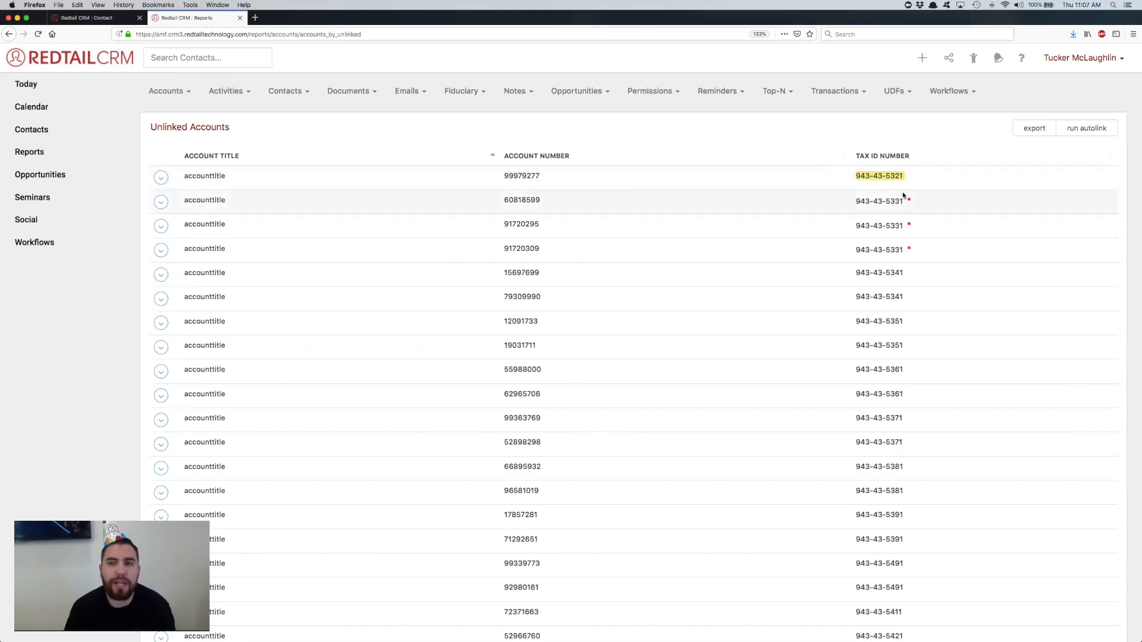
left_click(906, 176)
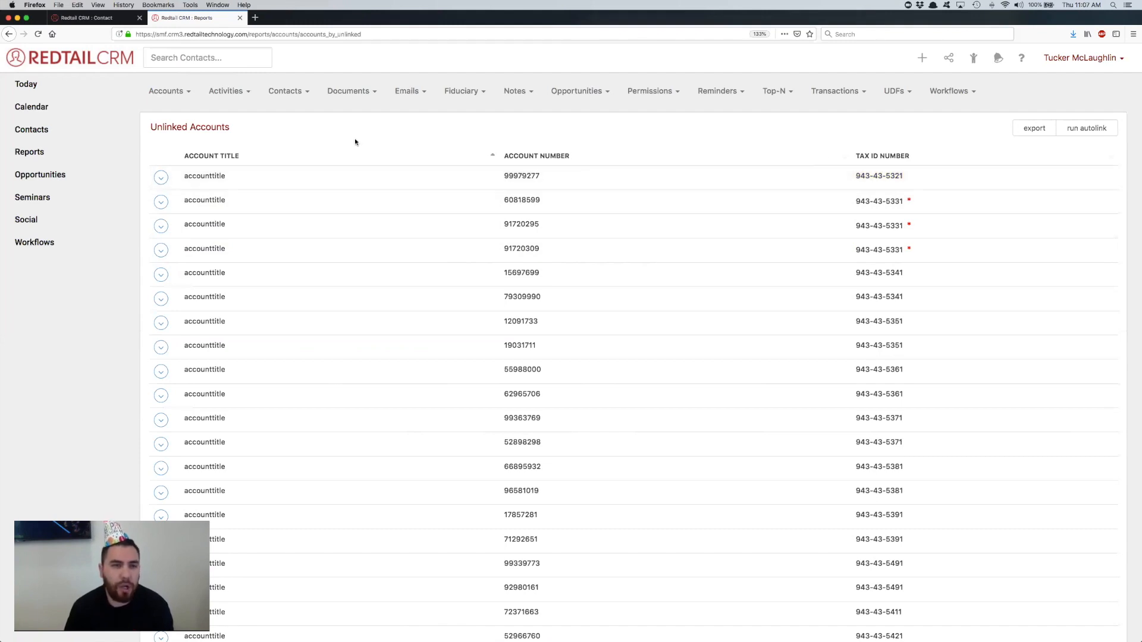
Step: Look up a contact by first name for linking the first unlinked account, and cancel without linking
left_click(161, 177)
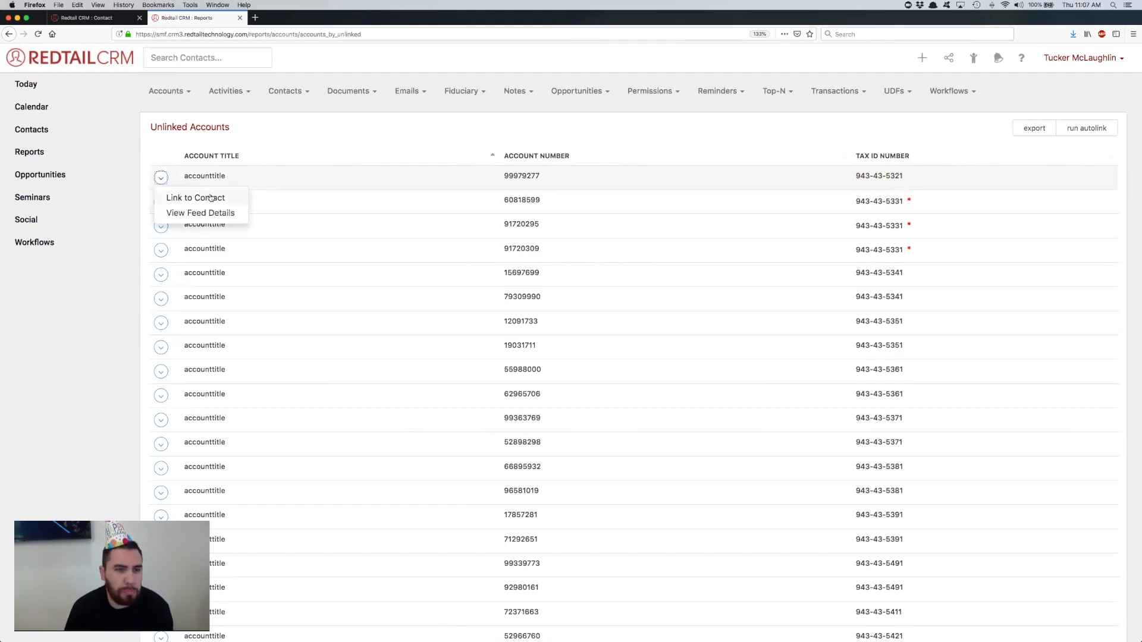
left_click(209, 197)
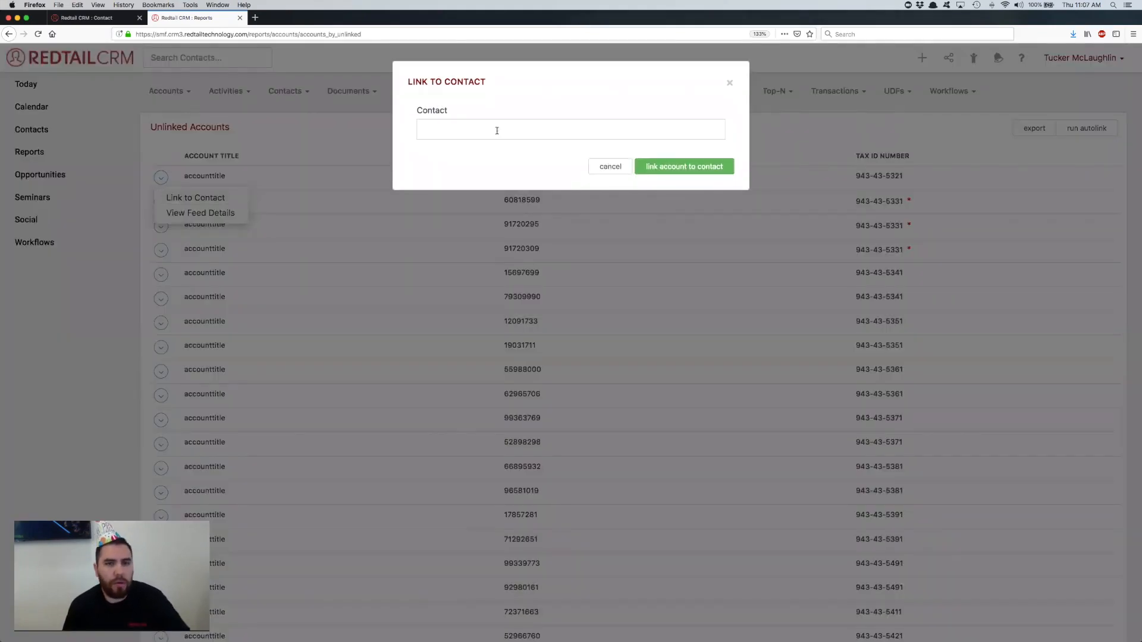
left_click(470, 130)
type("Cory")
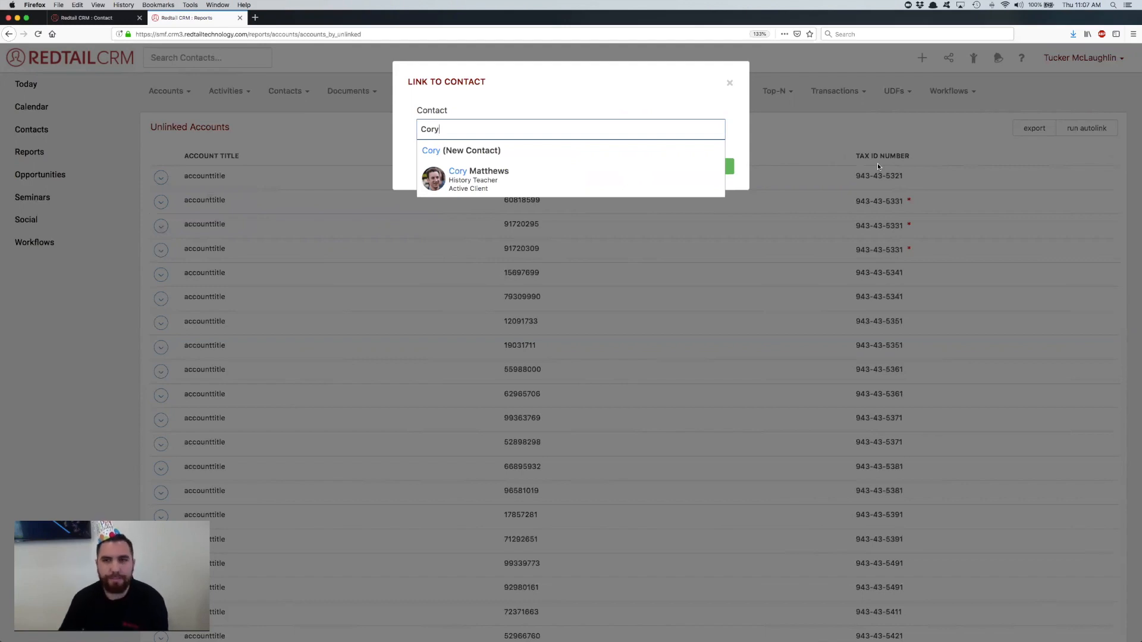
left_click(617, 148)
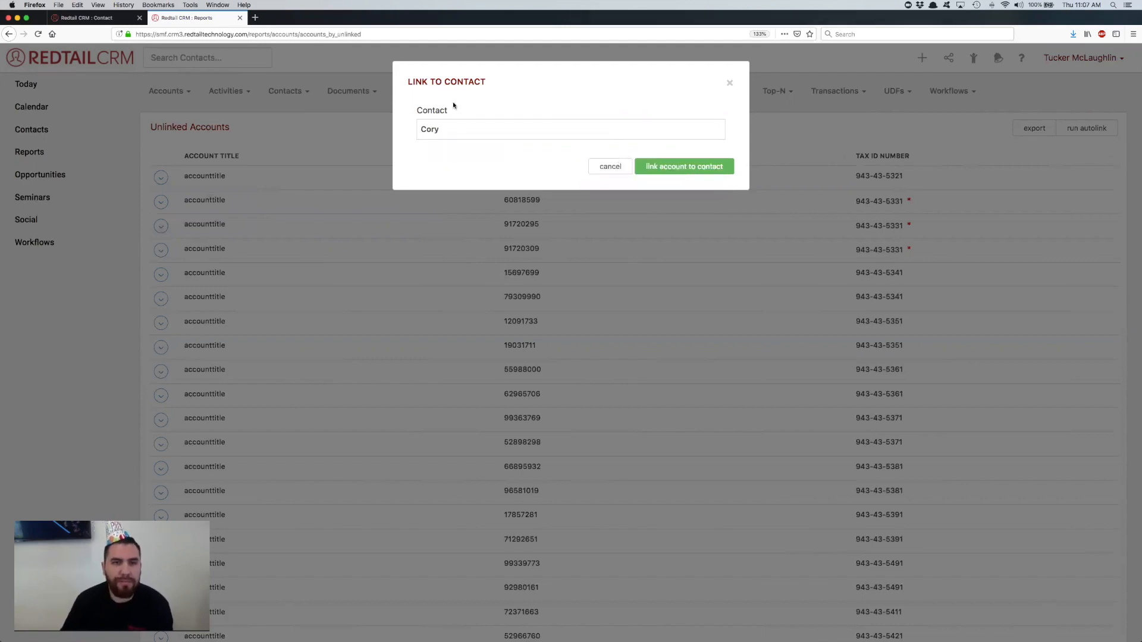
left_click(613, 169)
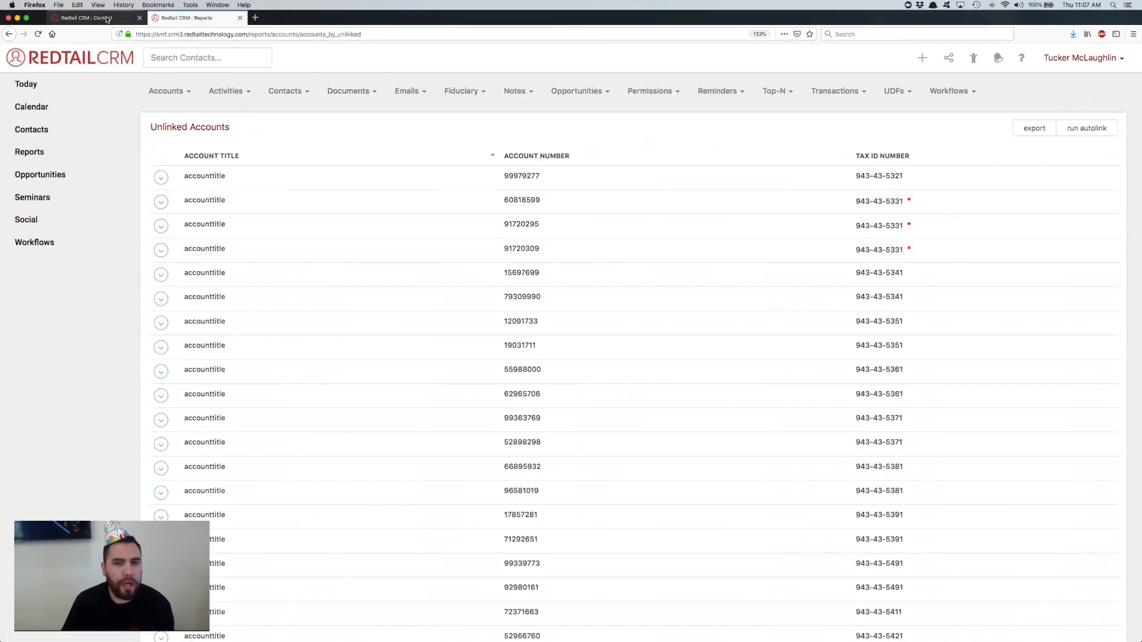
Step: Open the recently viewed history teacher at Abigail Adams High School in a new browser tab
left_click(975, 61)
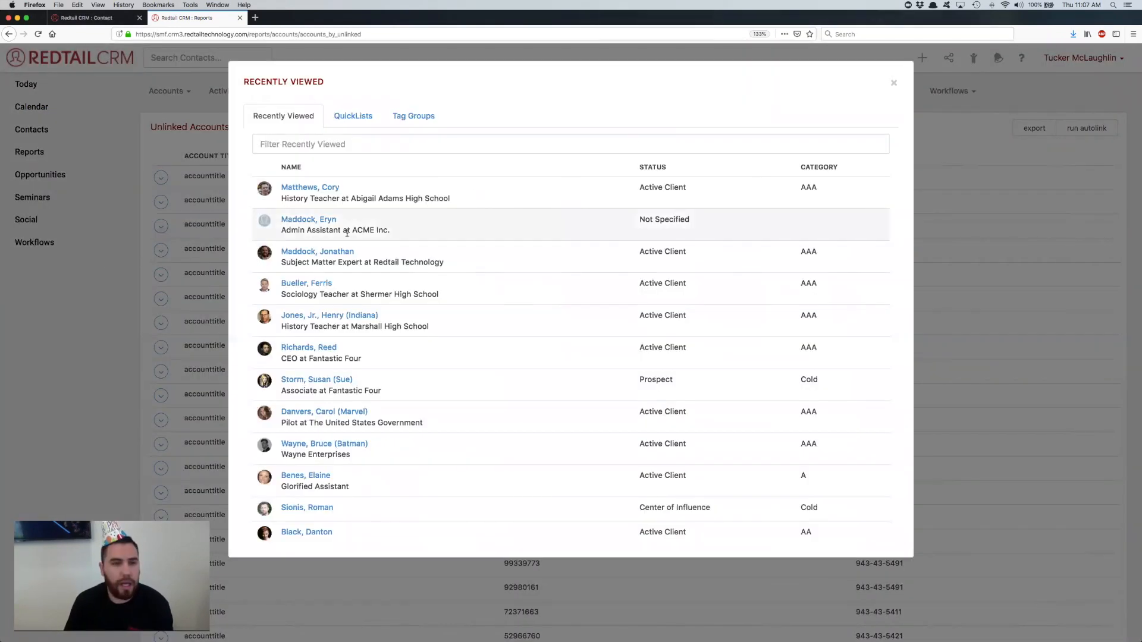
right_click(300, 189)
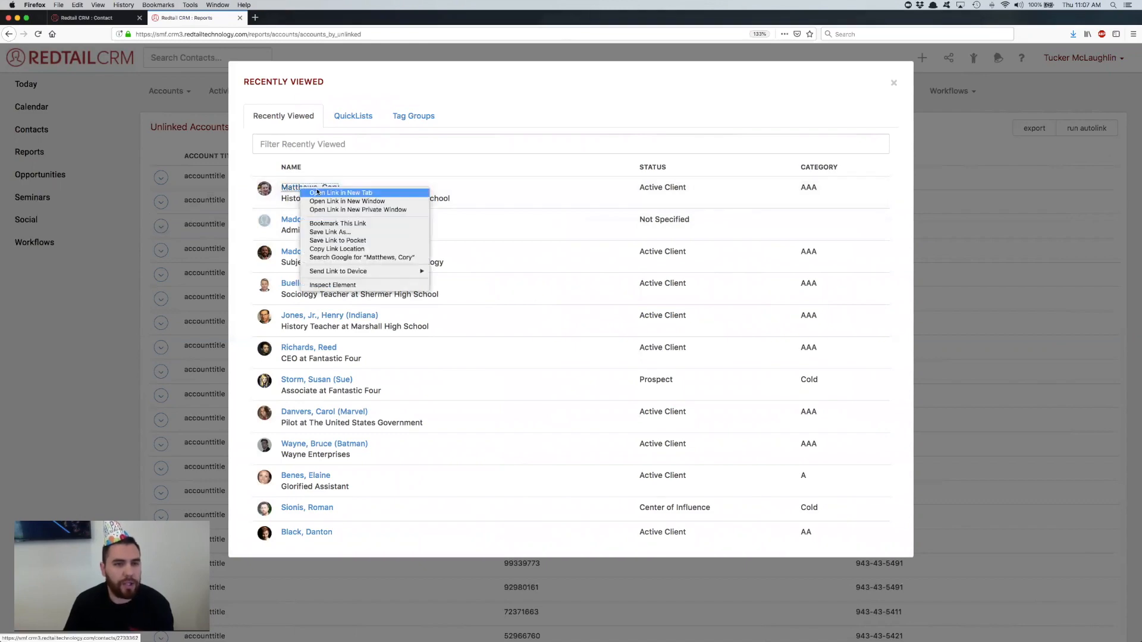
left_click(333, 196)
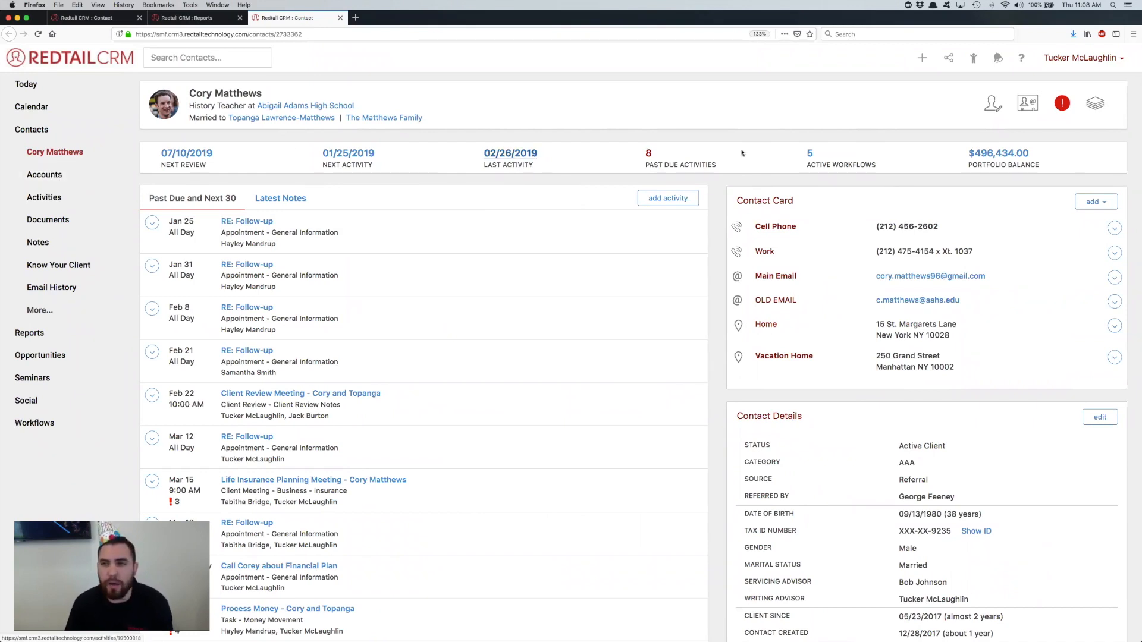
Step: Show this contact's accounts and check the total balance at the end of the list
left_click(39, 180)
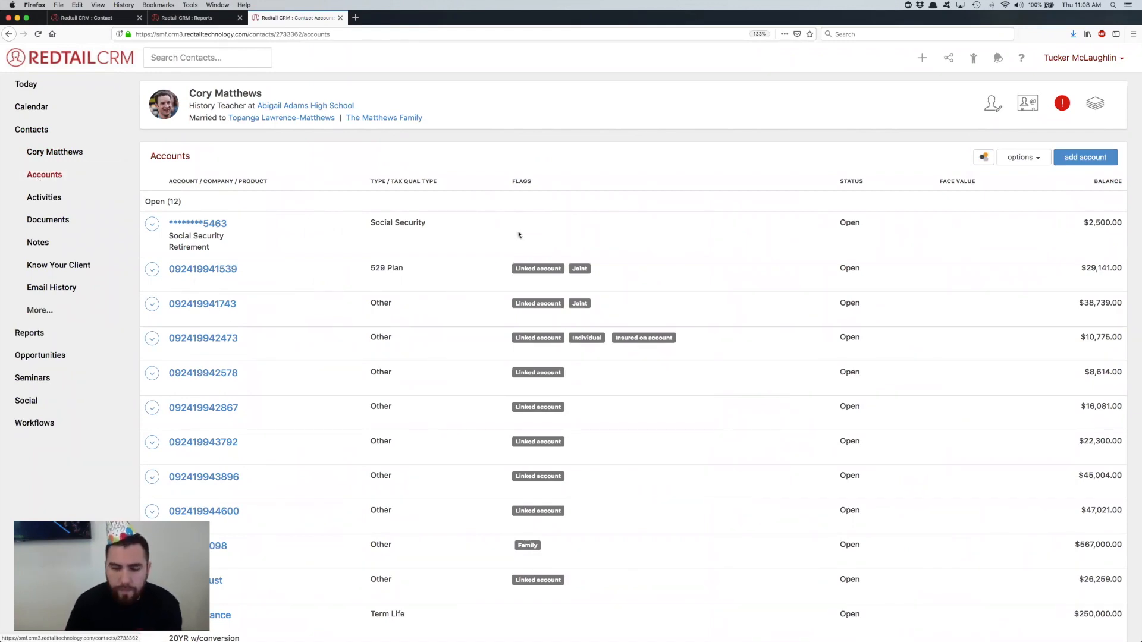
scroll(424, 184, "down", 2)
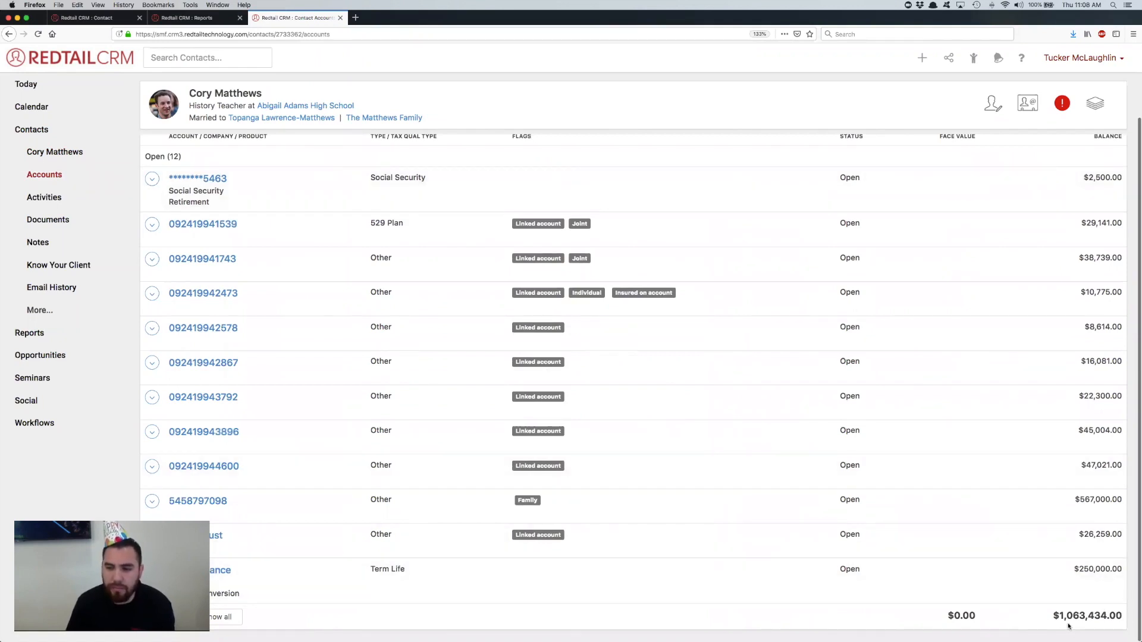
left_click_drag(1053, 618, 1120, 618)
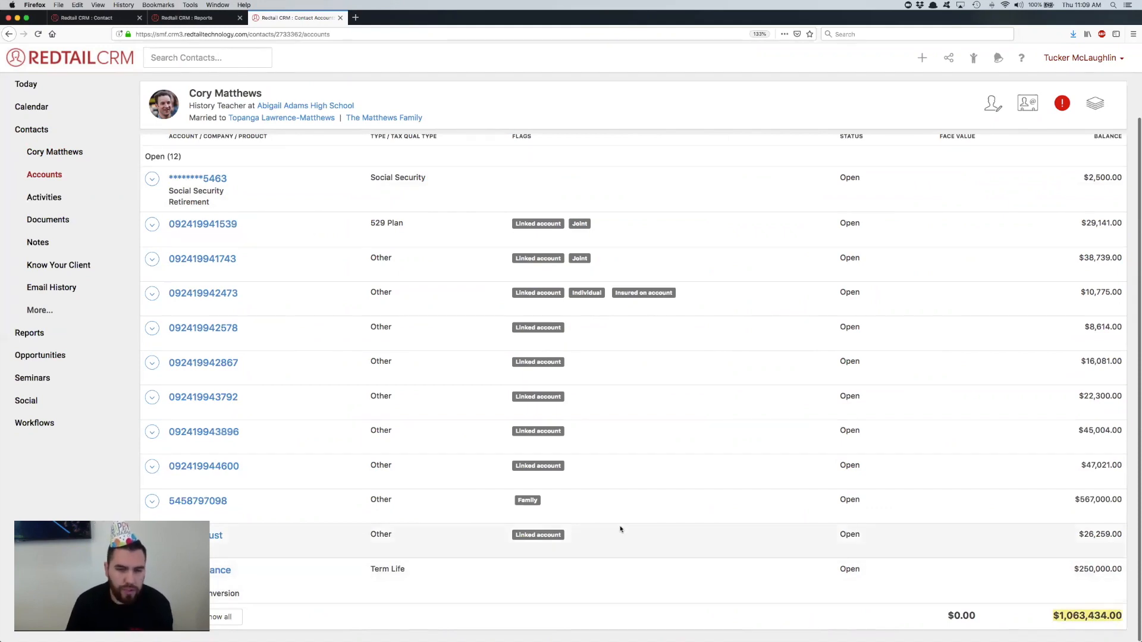
scroll(369, 373, "up", 1)
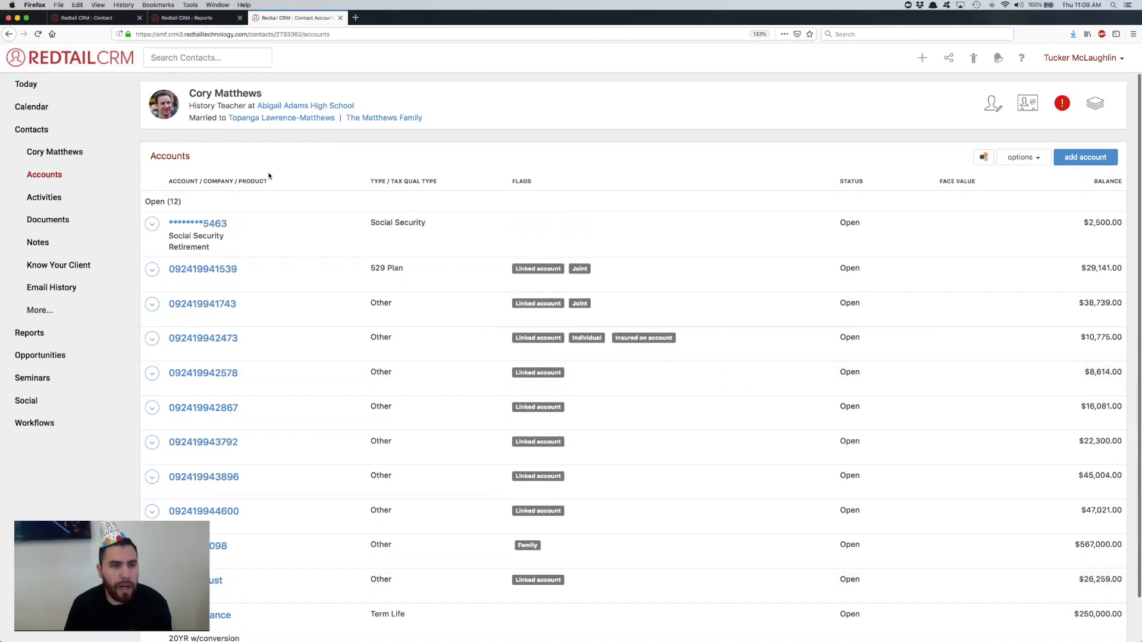
Step: Open the contact's Social Security retirement account and review its detail sections
left_click(198, 224)
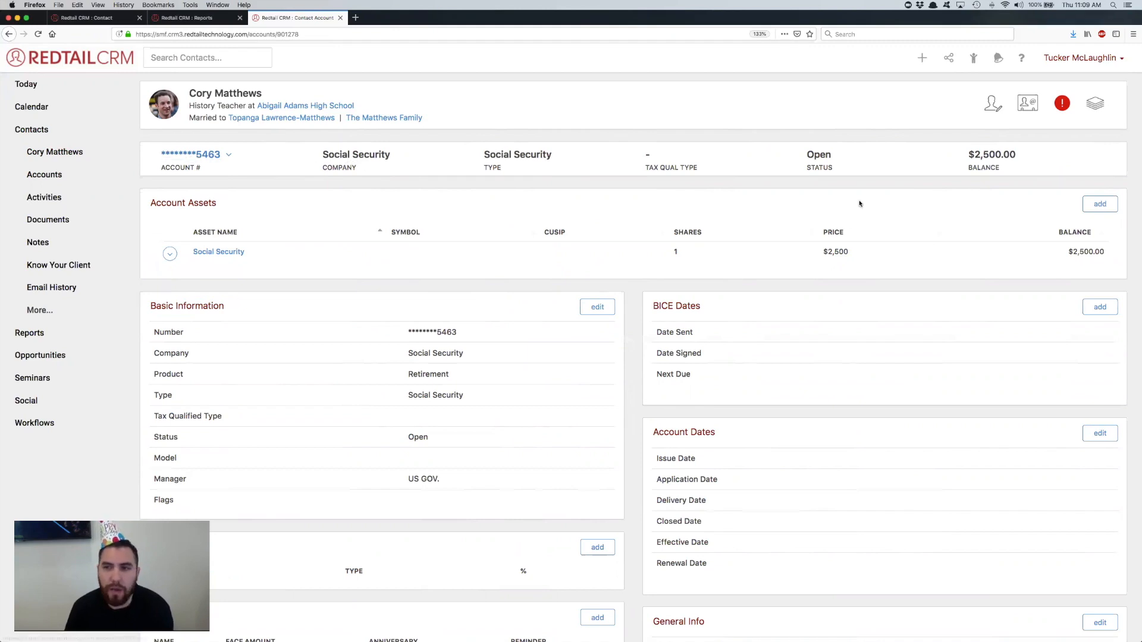
scroll(859, 204, "down", 10)
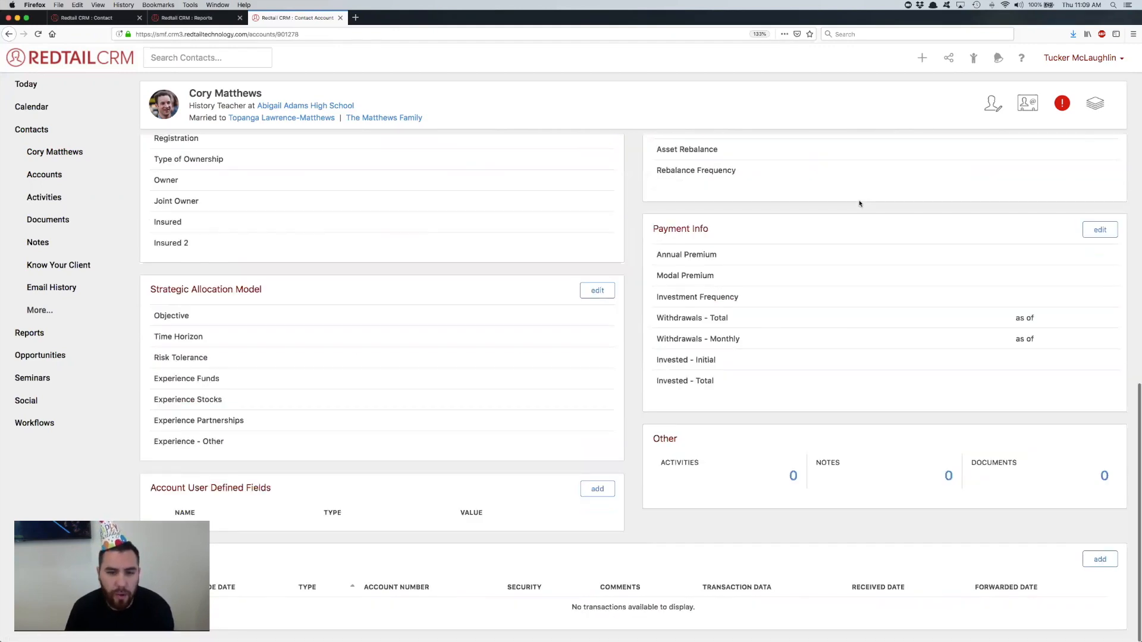
scroll(859, 204, "up", 10)
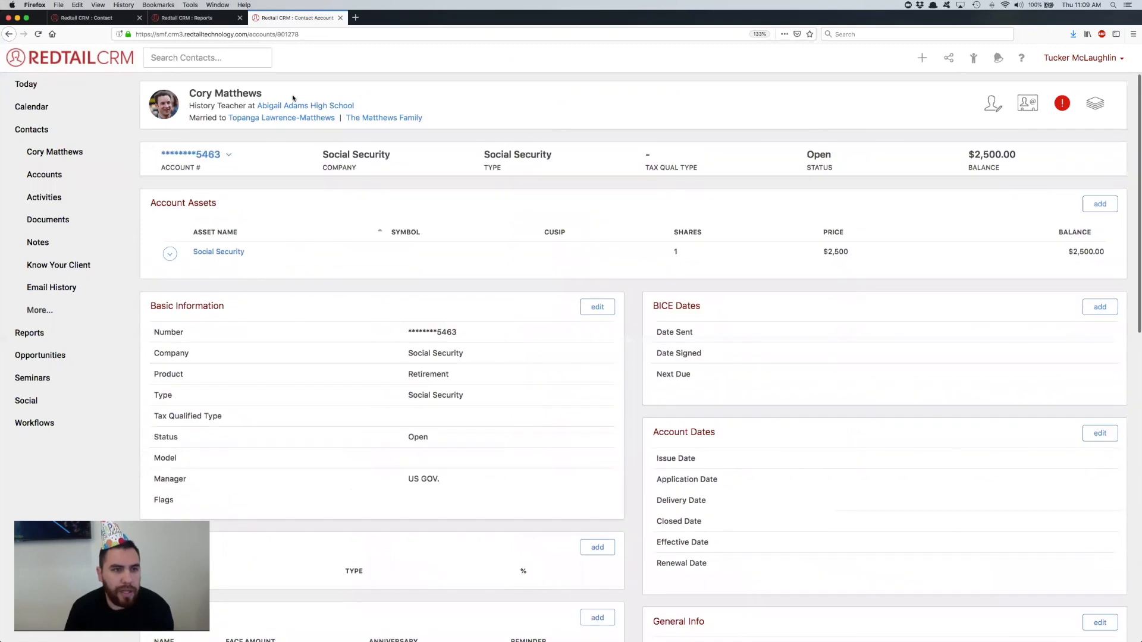
Step: Open the Social Security account for updating, clear its account number, and discard the change
left_click(206, 154)
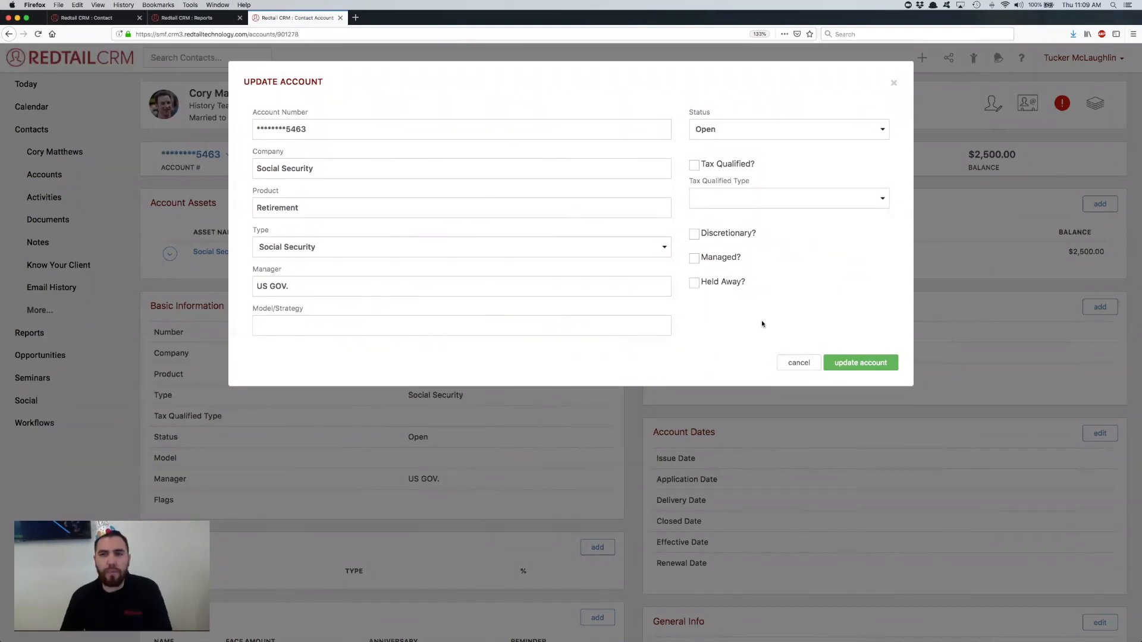
left_click_drag(320, 129, 223, 115)
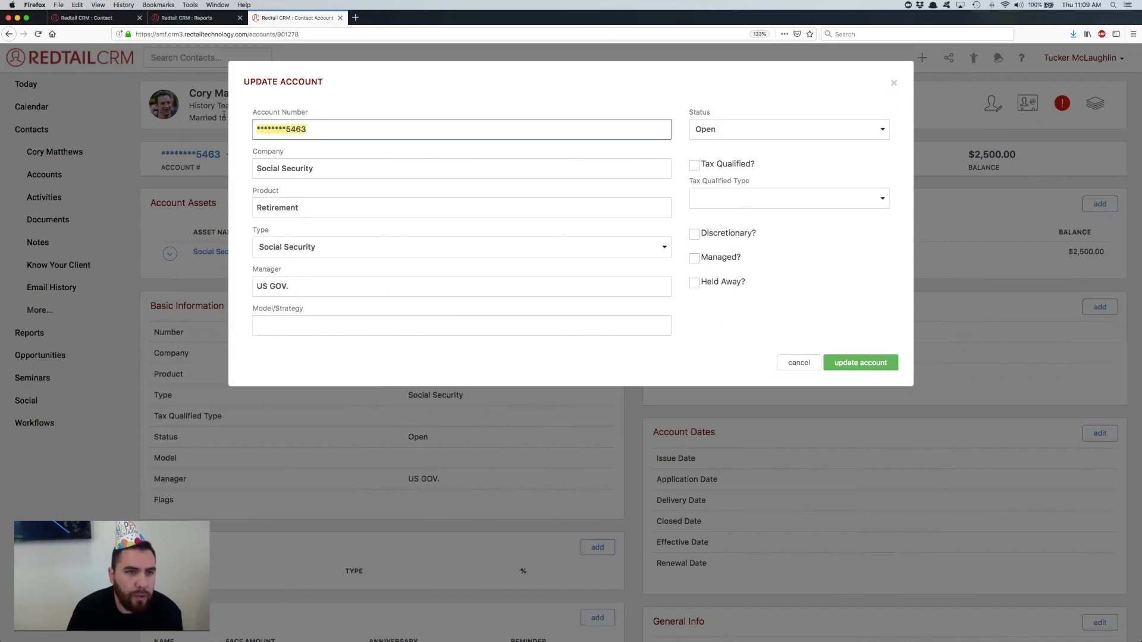
key("BackSpace")
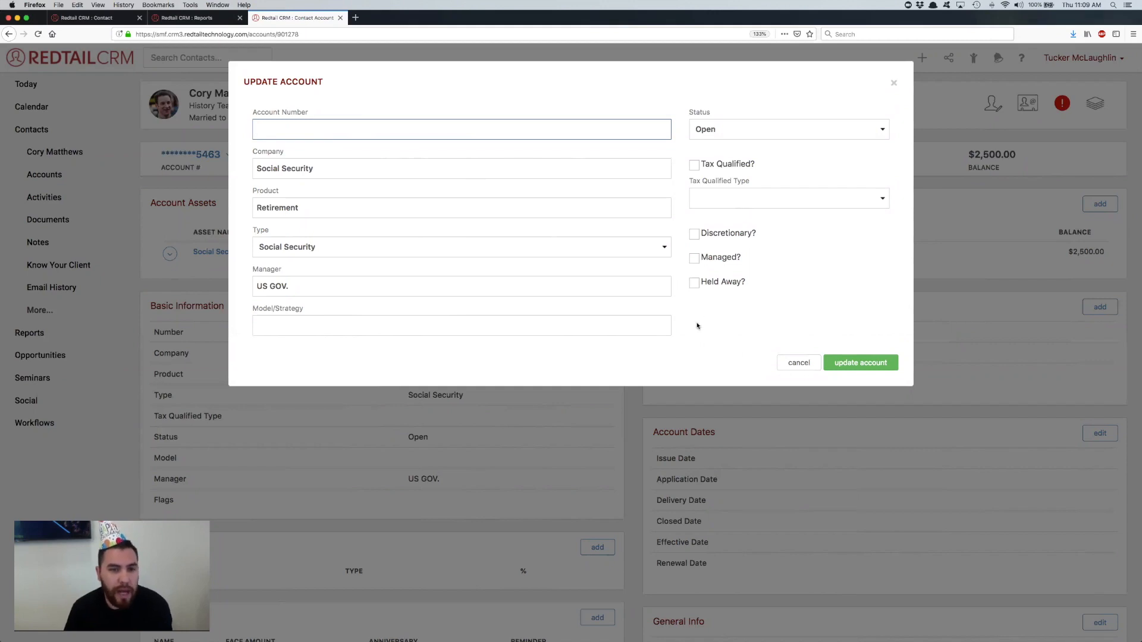
left_click(798, 363)
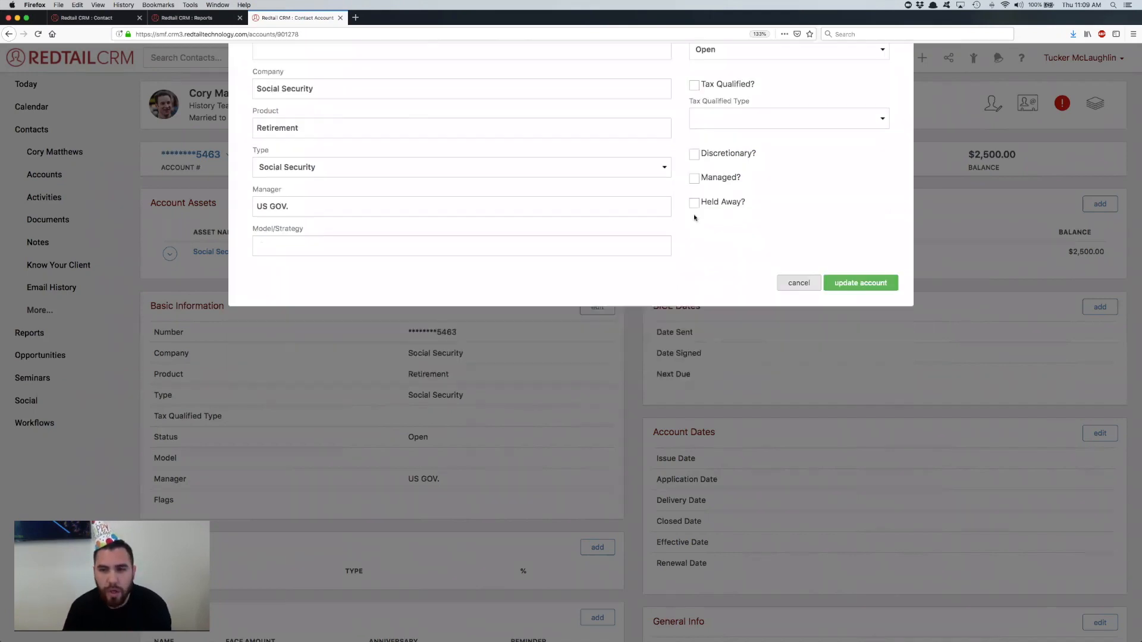
Step: Return to the contact's accounts, then open the recently viewed Redtail Technology subject matter expert in a new tab and view the Contact Details
left_click(44, 174)
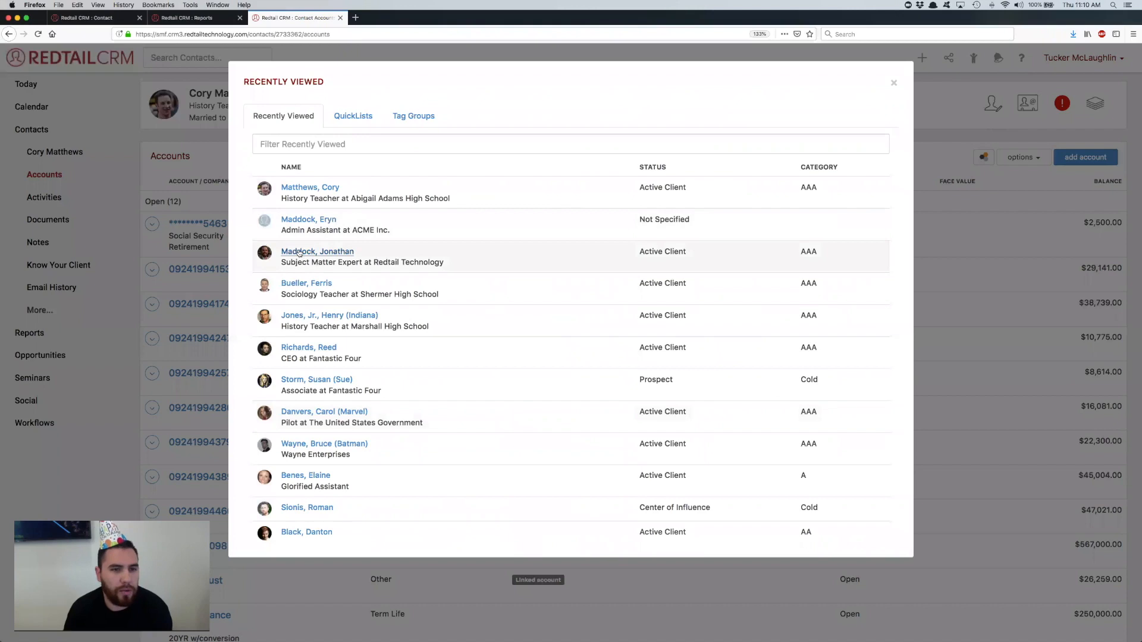
right_click(301, 255)
key("Return")
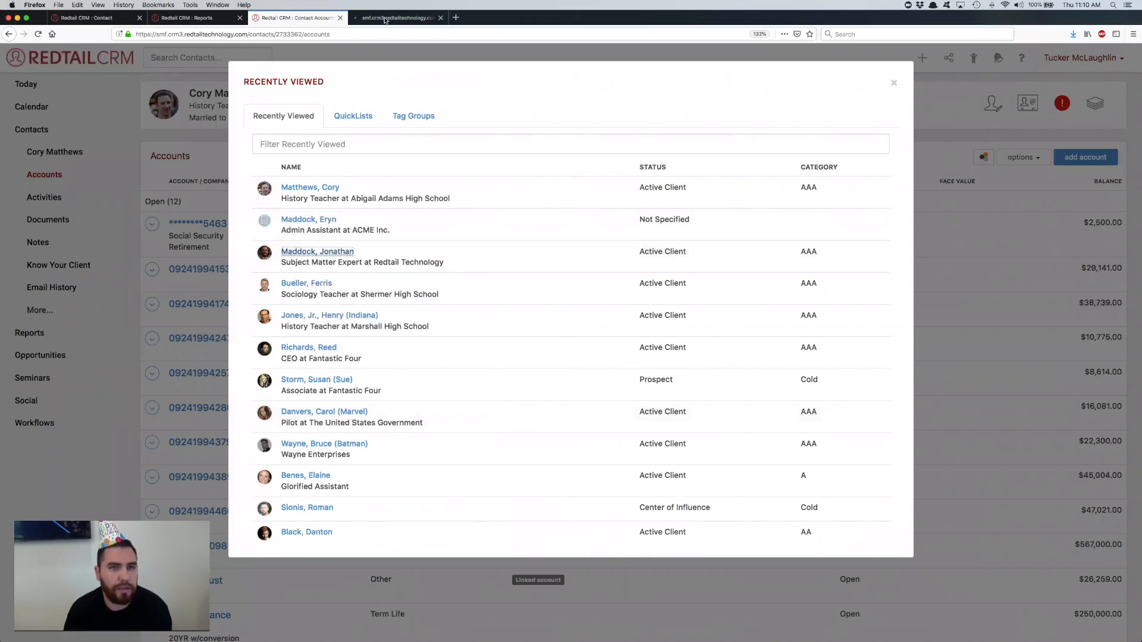
left_click(385, 18)
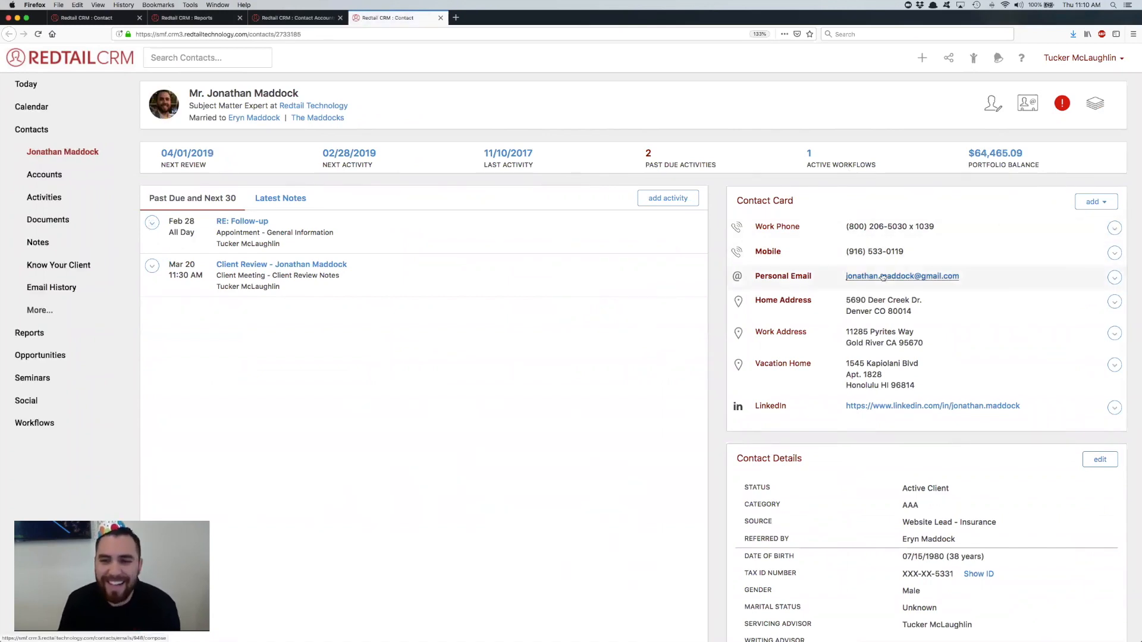
scroll(882, 277, "down", 5)
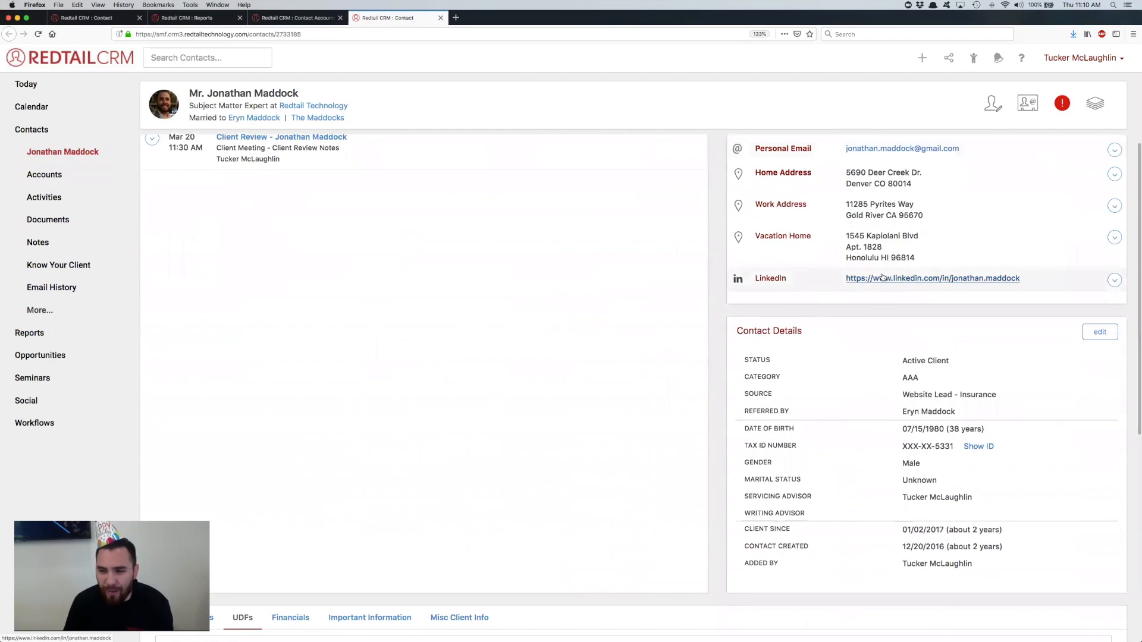
Step: Show this contact's list of accounts and open the tax-qualified Roth IRA account
scroll(882, 277, "up", 4)
scroll(883, 277, "up", 1)
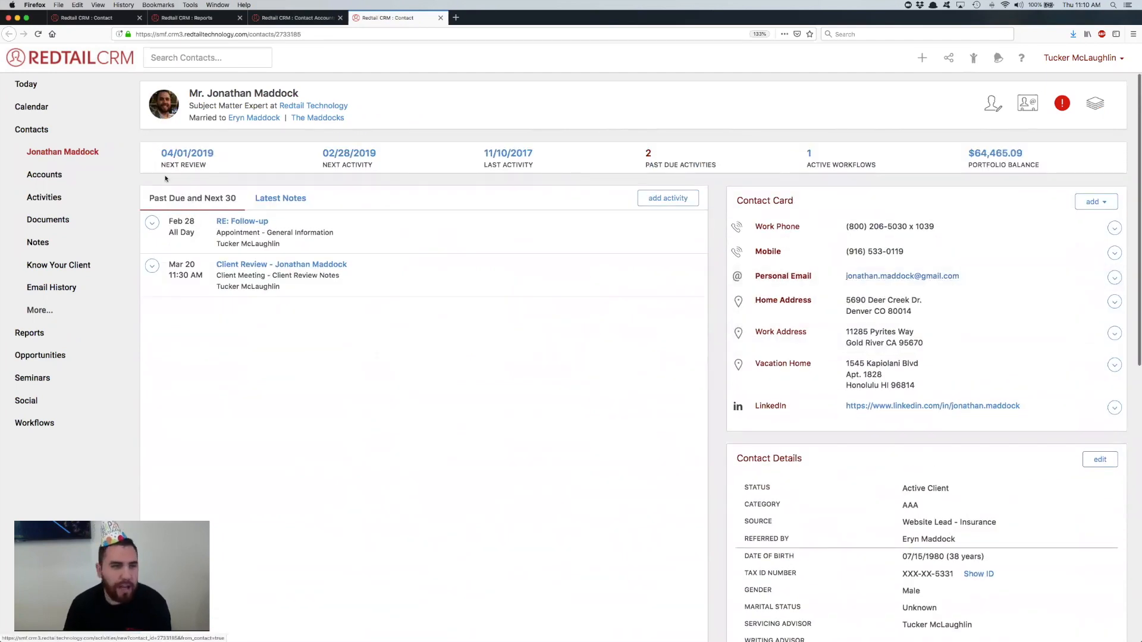
left_click(58, 177)
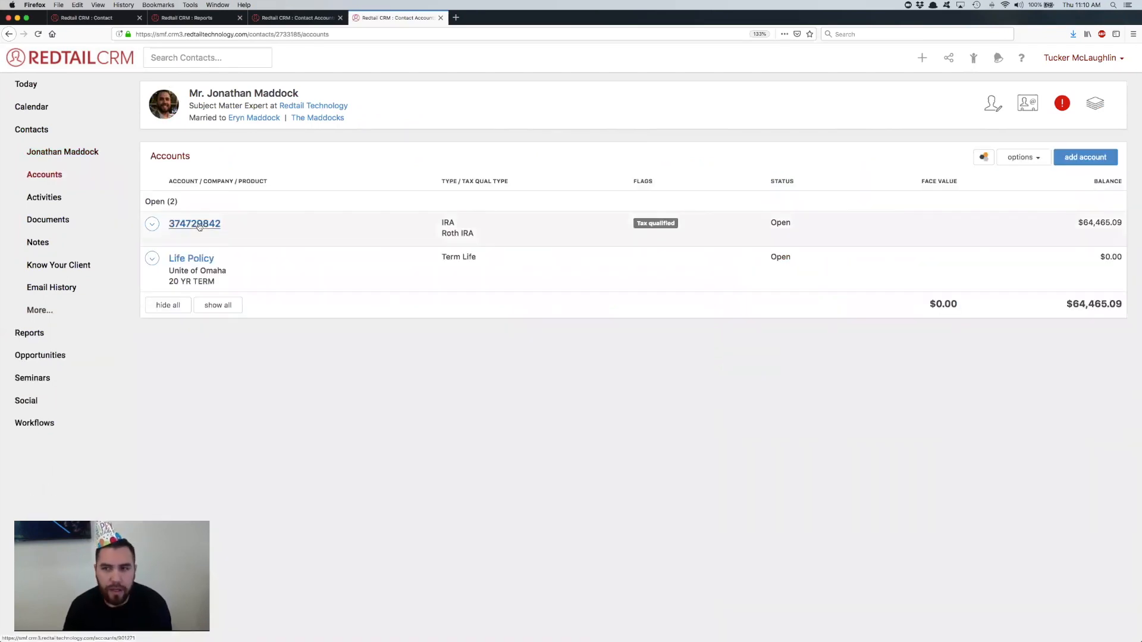
left_click(198, 225)
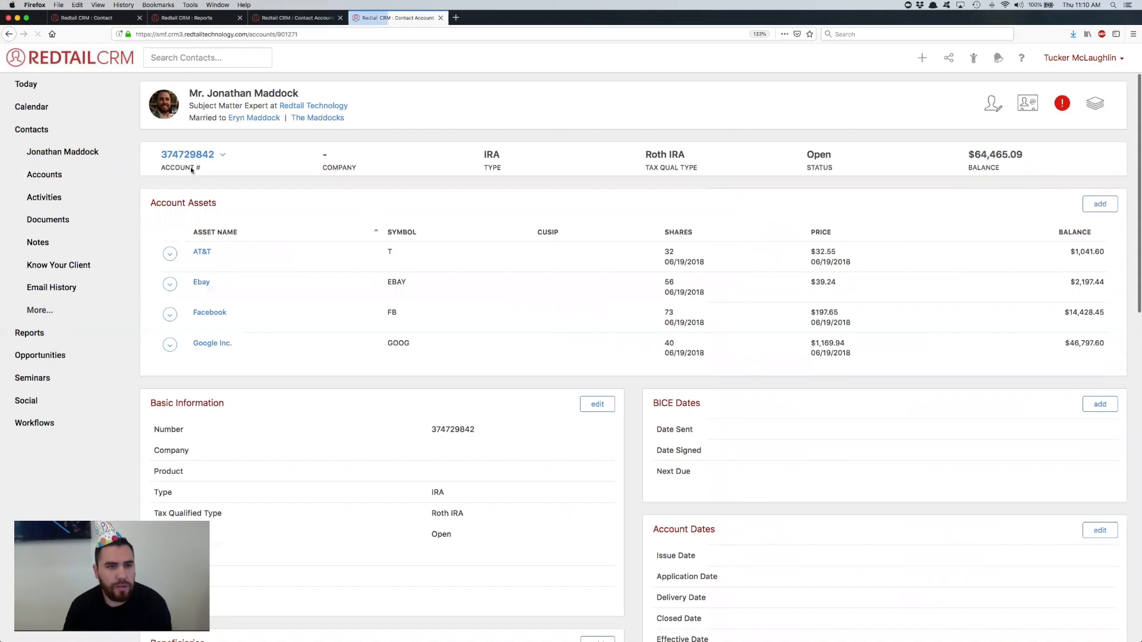
Step: Open the Roth IRA account for updating, choose the first feed account number to link, and discard the change
left_click(199, 155)
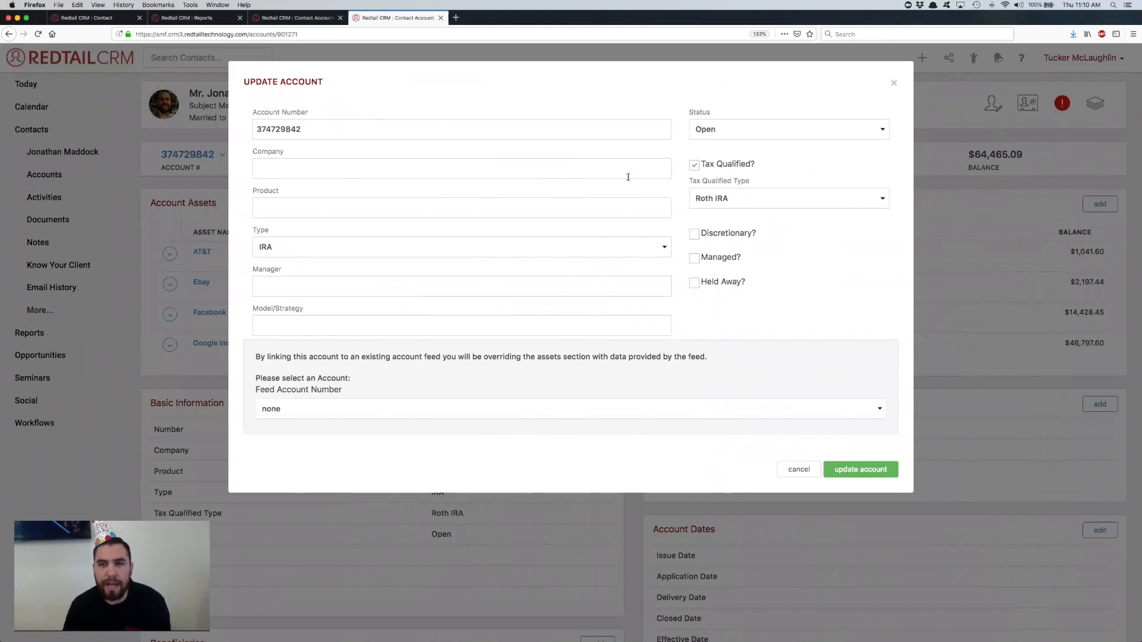
left_click(392, 412)
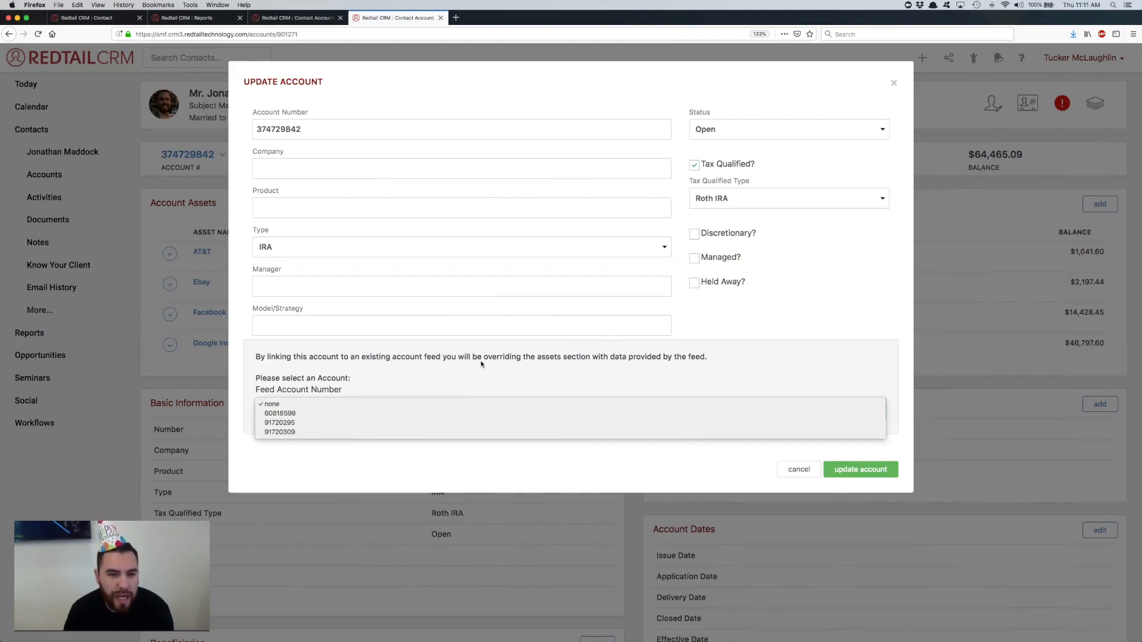
left_click(292, 413)
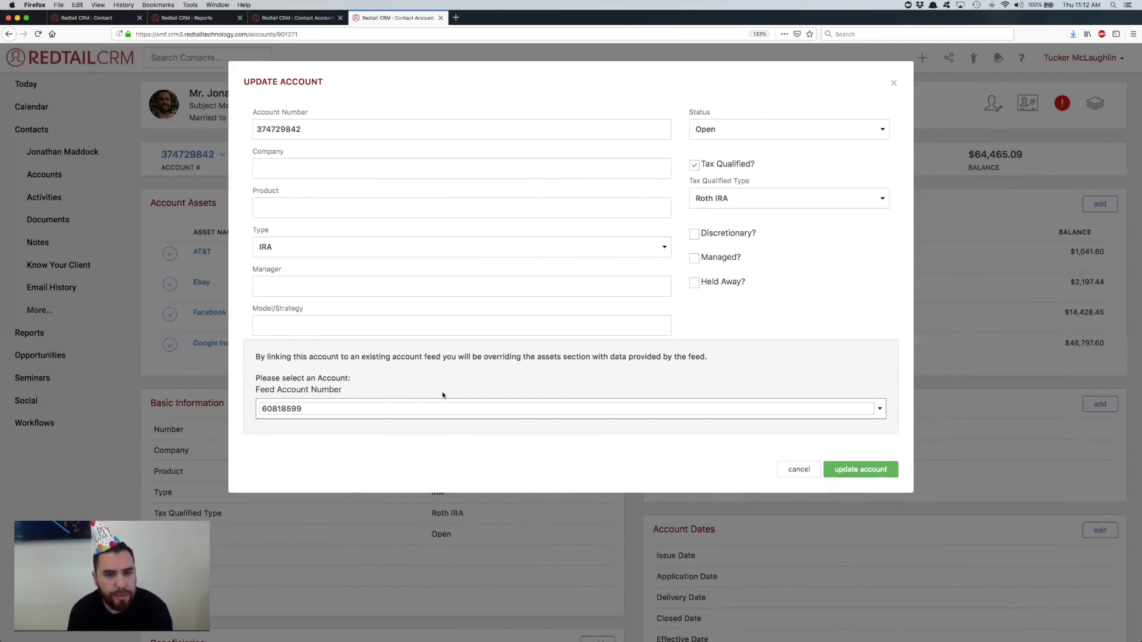
left_click(795, 470)
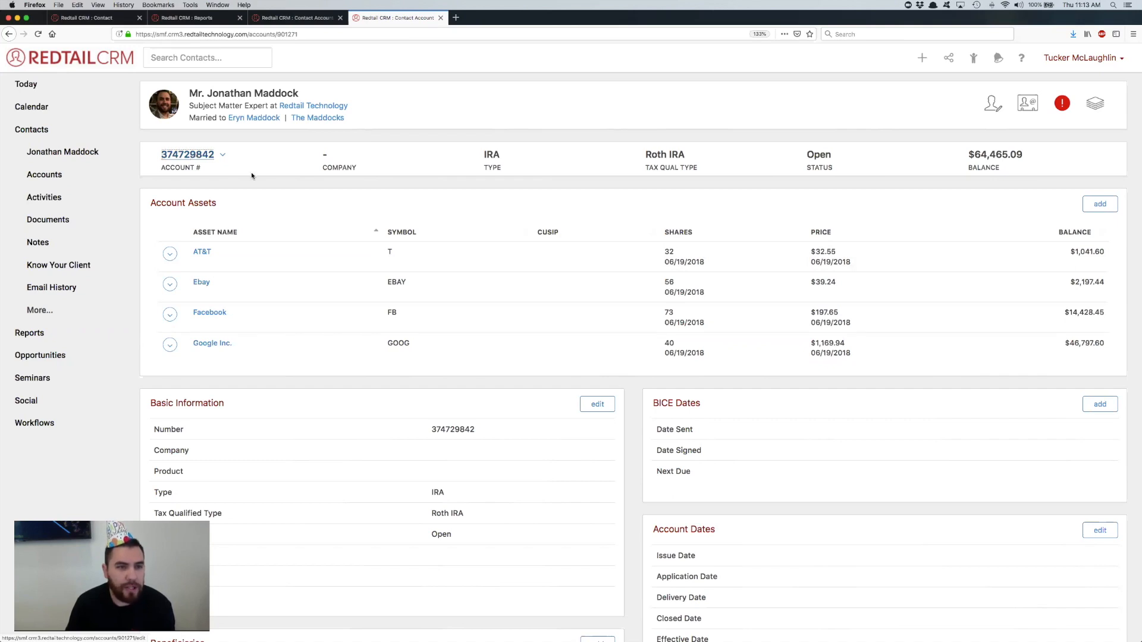
Step: Reopen the account update form, choose the second feed account number, and replace the Account Number with "Retirement account"
left_click(193, 155)
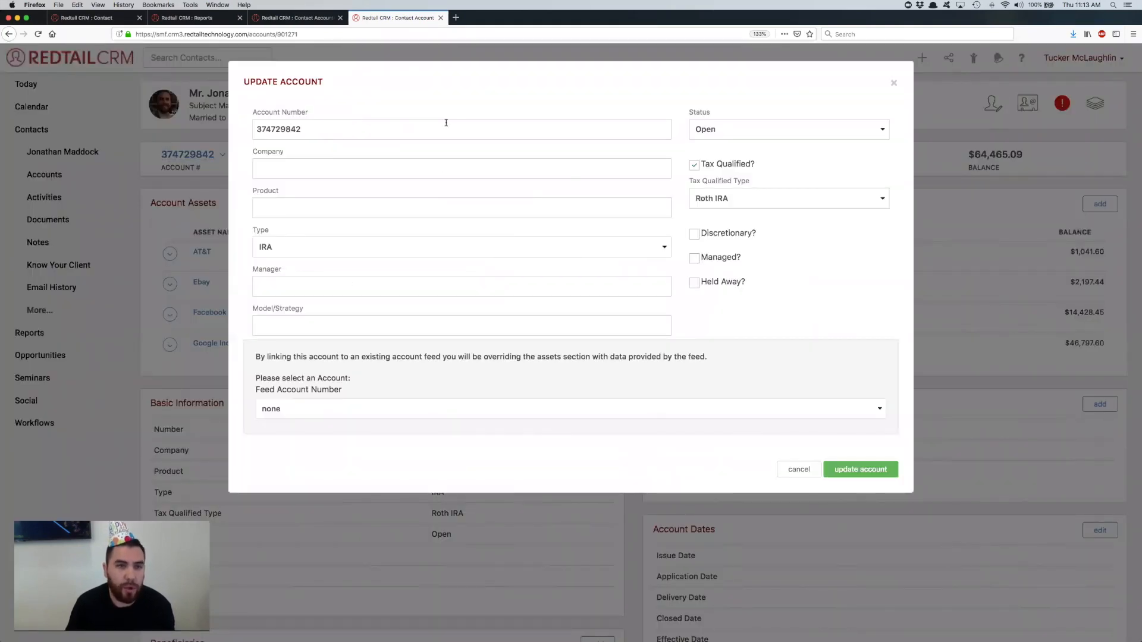
left_click(320, 409)
left_click(313, 422)
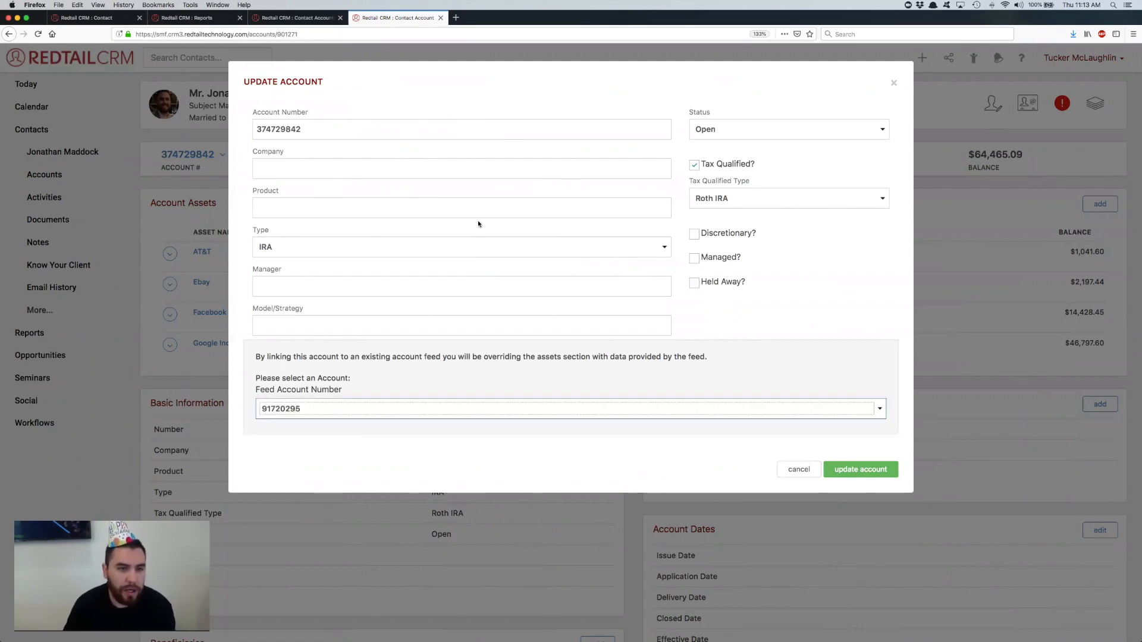
double_click(308, 129)
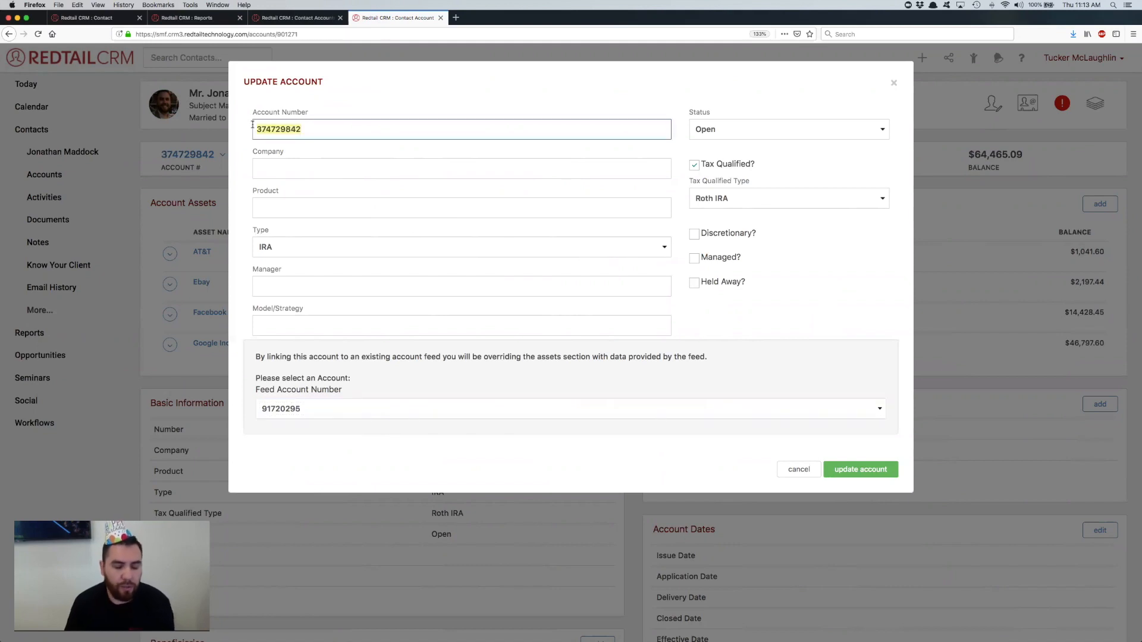
type("Retirement account")
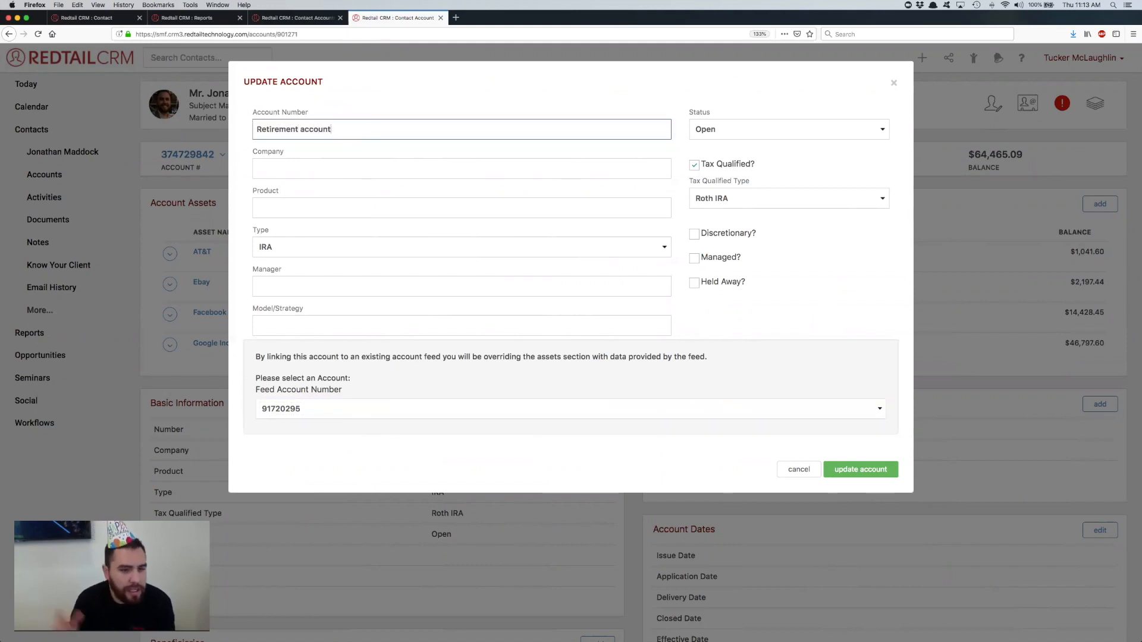
Step: Replace the Account Number with asterisks followed by the feed account's last four digits, and cancel the update
key("ctrl+a")
key("BackSpace")
type("*******")
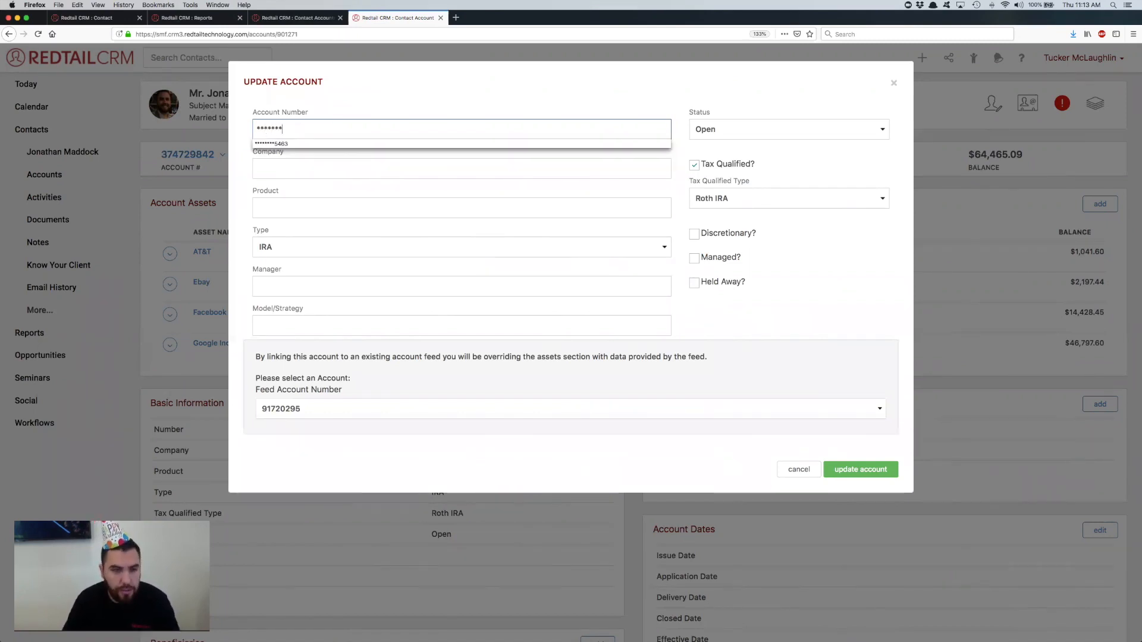
type("0295")
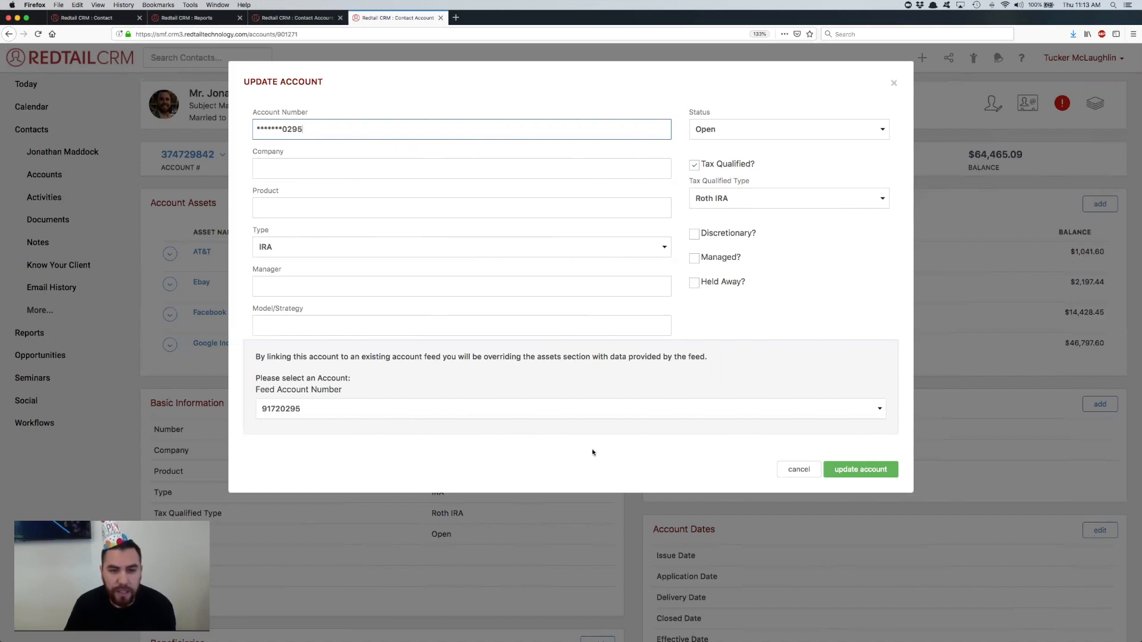
left_click(799, 469)
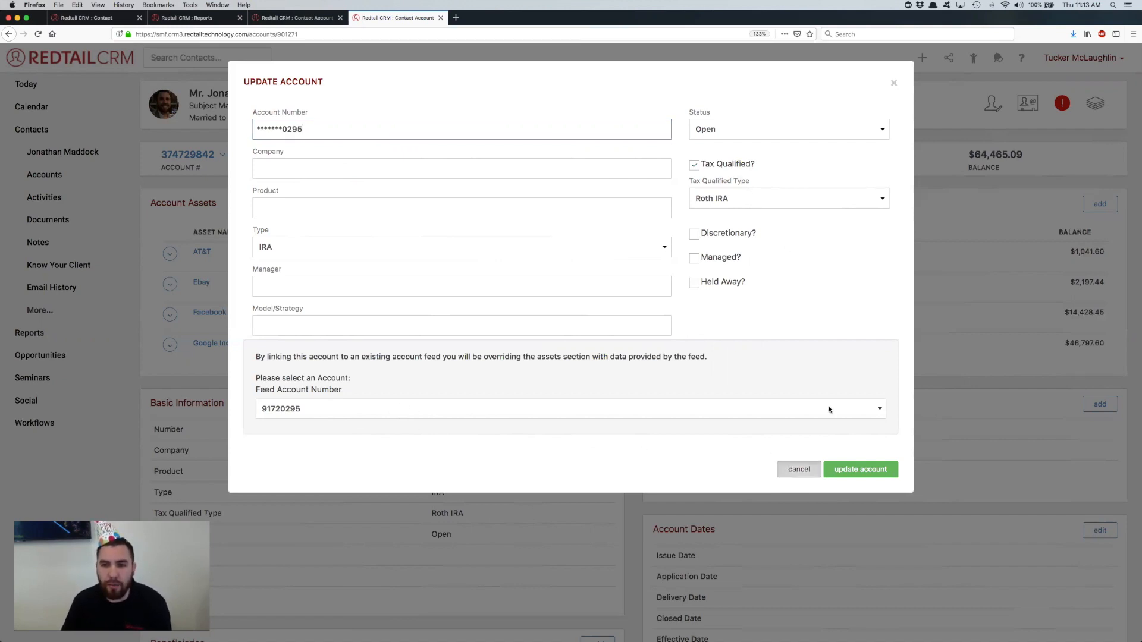
Step: Review the account's assets and Basic Information, and view its update form without saving anything
scroll(603, 213, "down", 1)
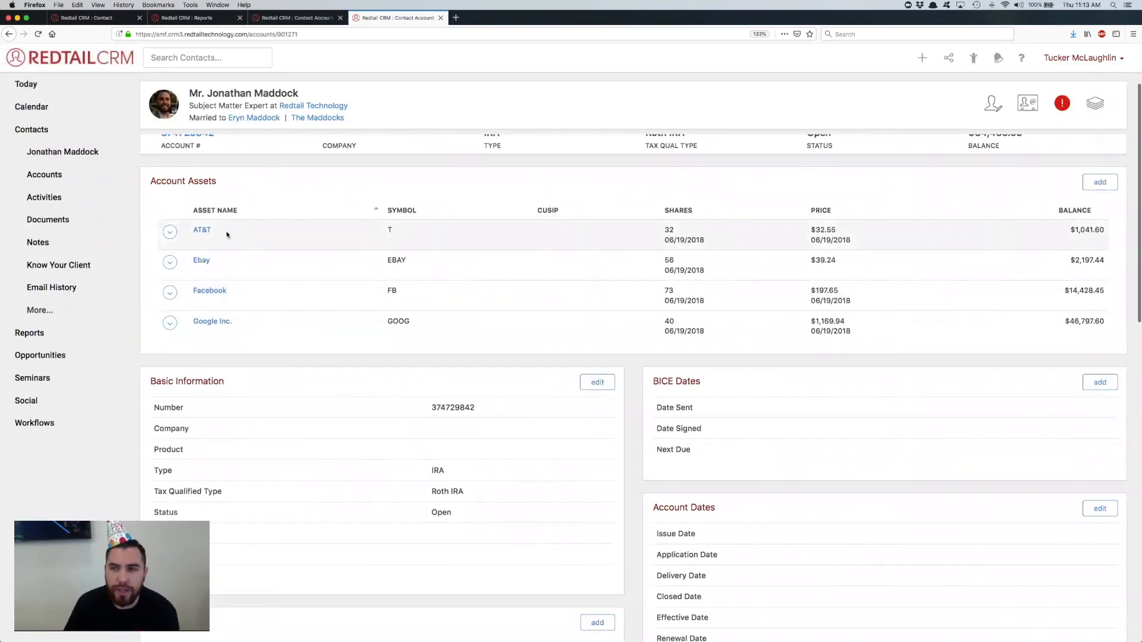
scroll(225, 233, "up", 1)
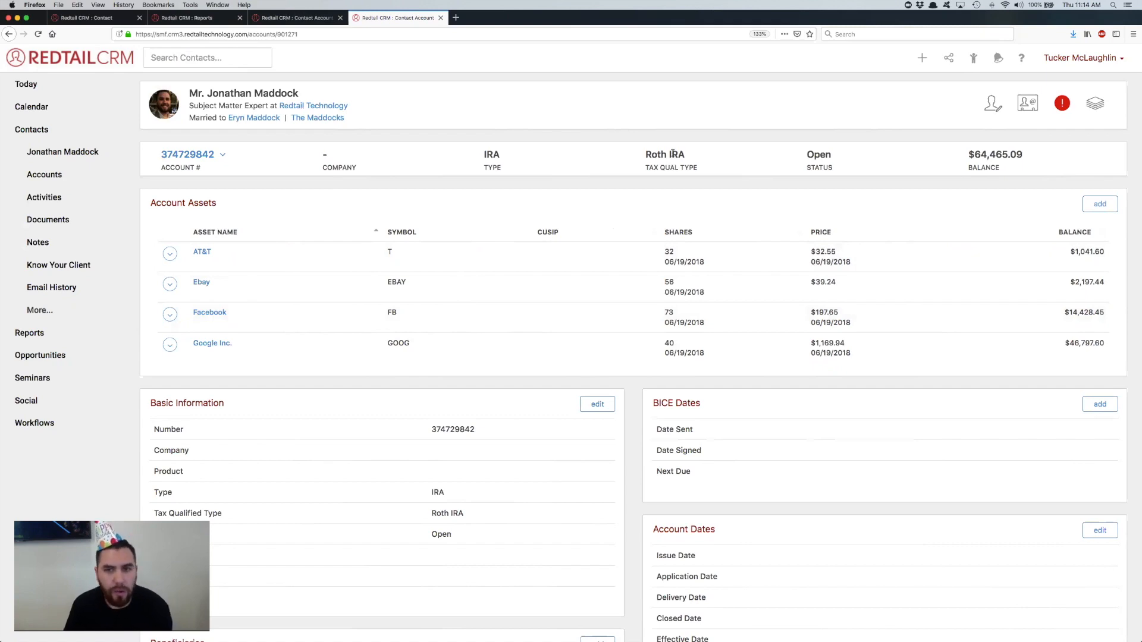
scroll(594, 283, "down", 1)
scroll(594, 283, "down", 5)
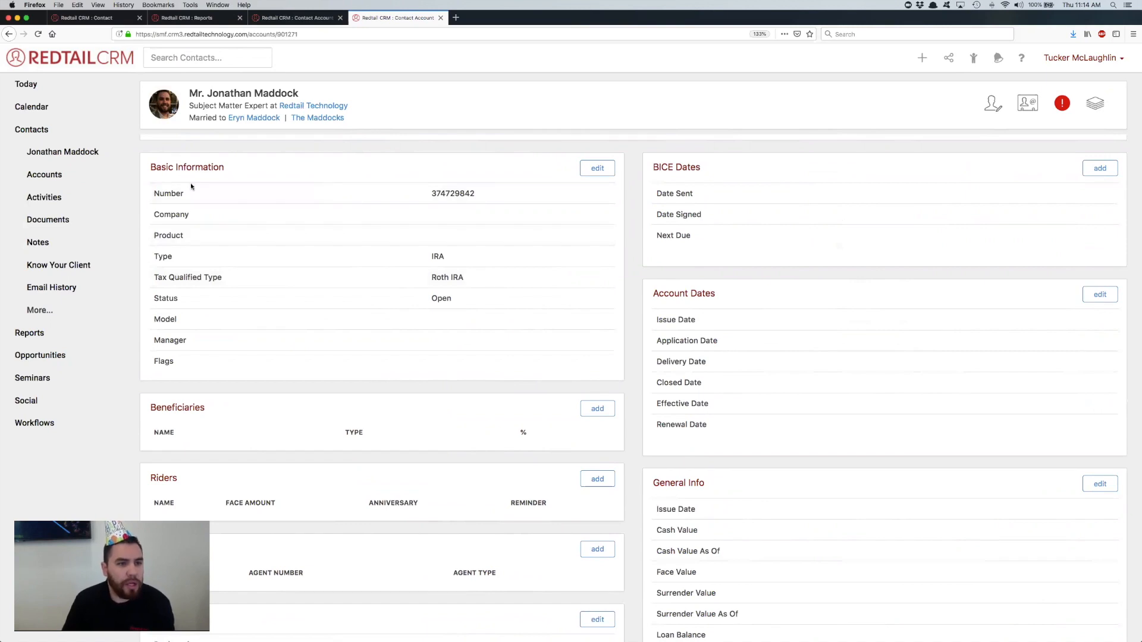
scroll(199, 230, "up", 5)
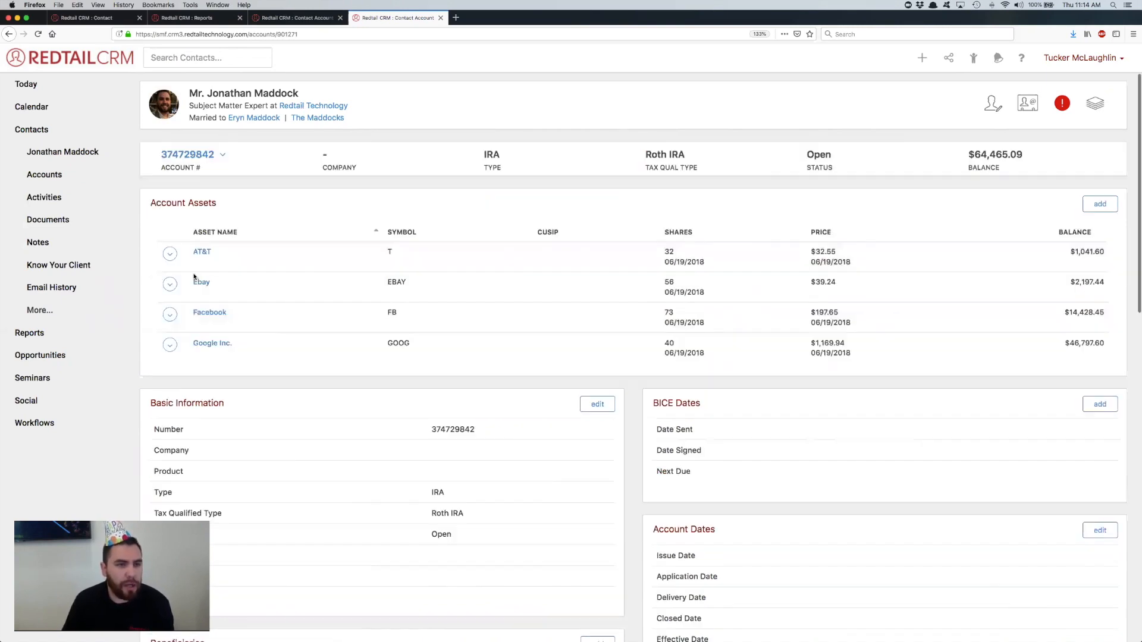
left_click(193, 155)
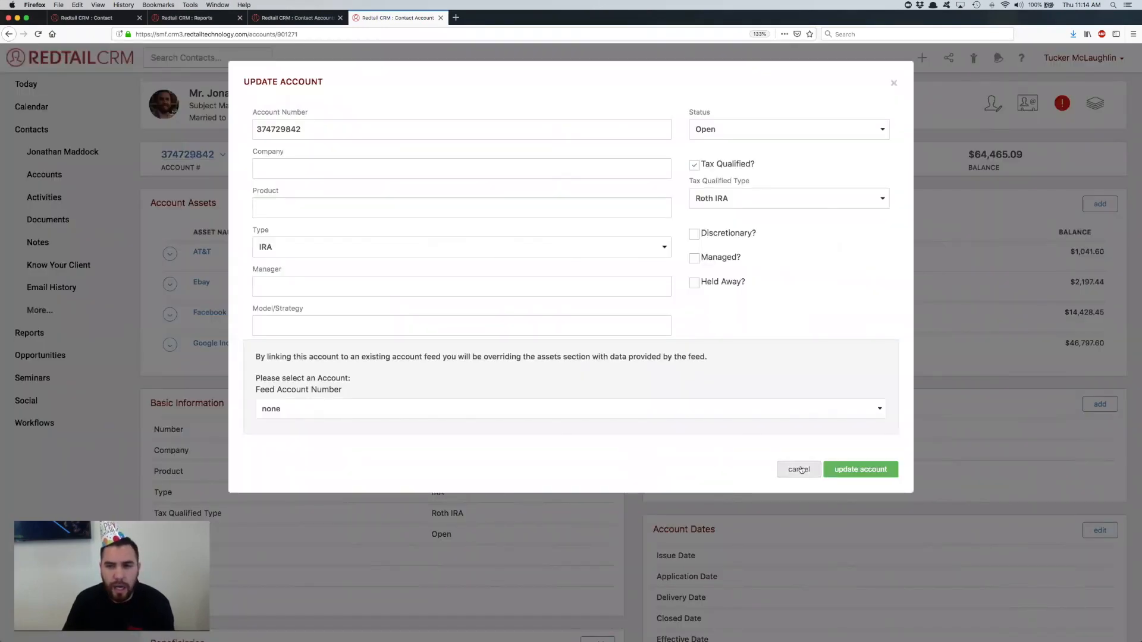
left_click(798, 469)
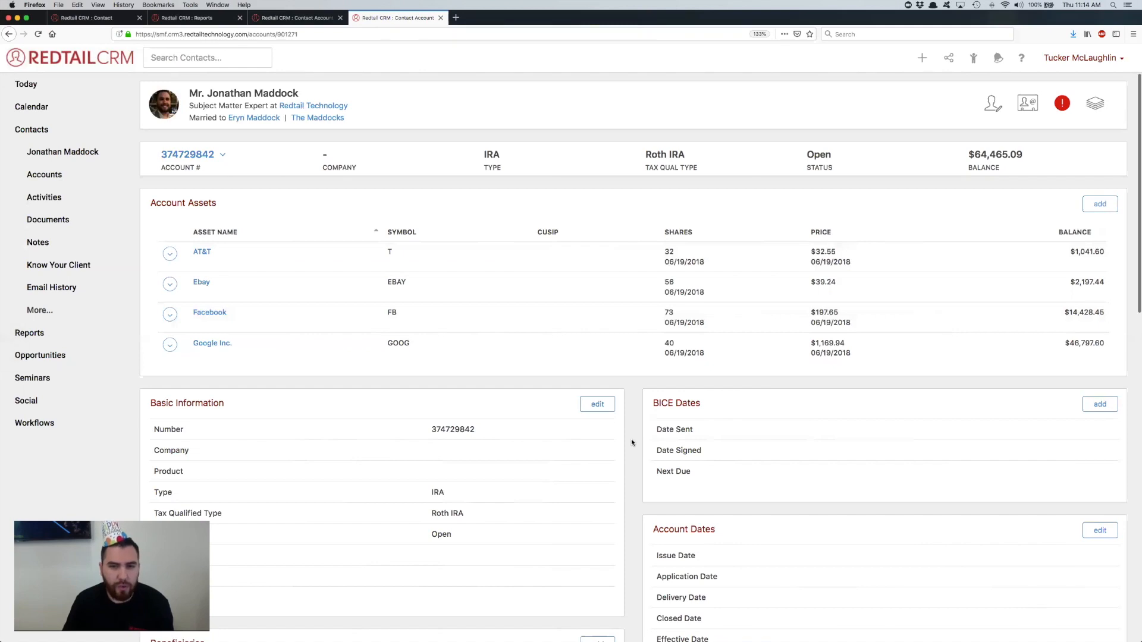
Step: Examine the account's detail sections, from Basic Information, Beneficiaries and Account Dates down to Ownership, Strategic Allocation Model and Payment Info
scroll(632, 442, "down", 5)
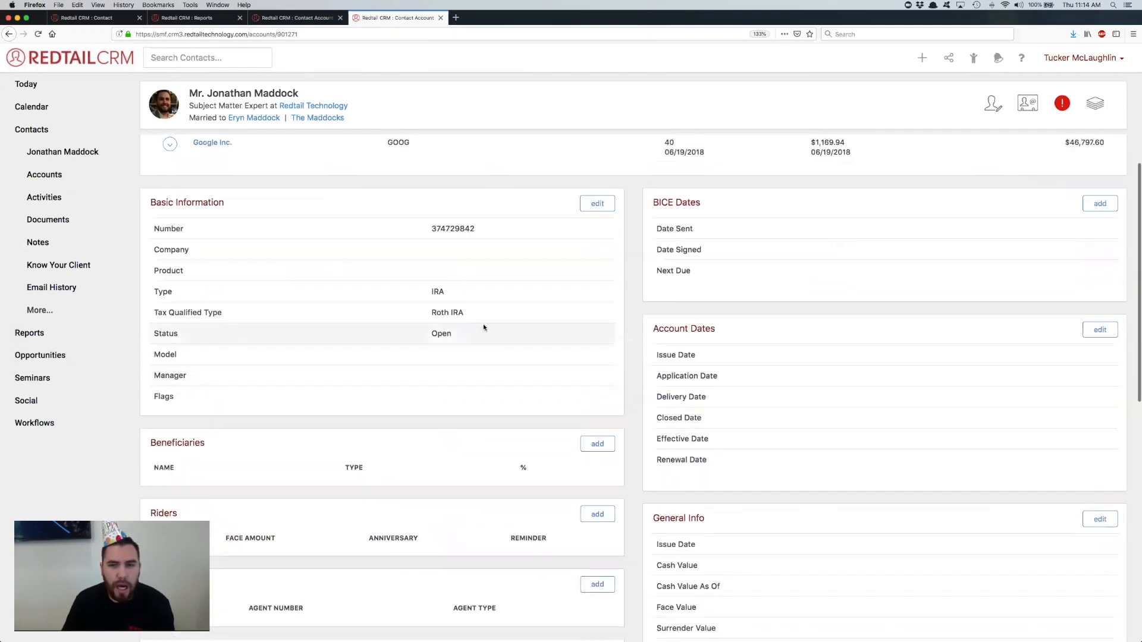
scroll(483, 327, "down", 3)
scroll(308, 474, "down", 1)
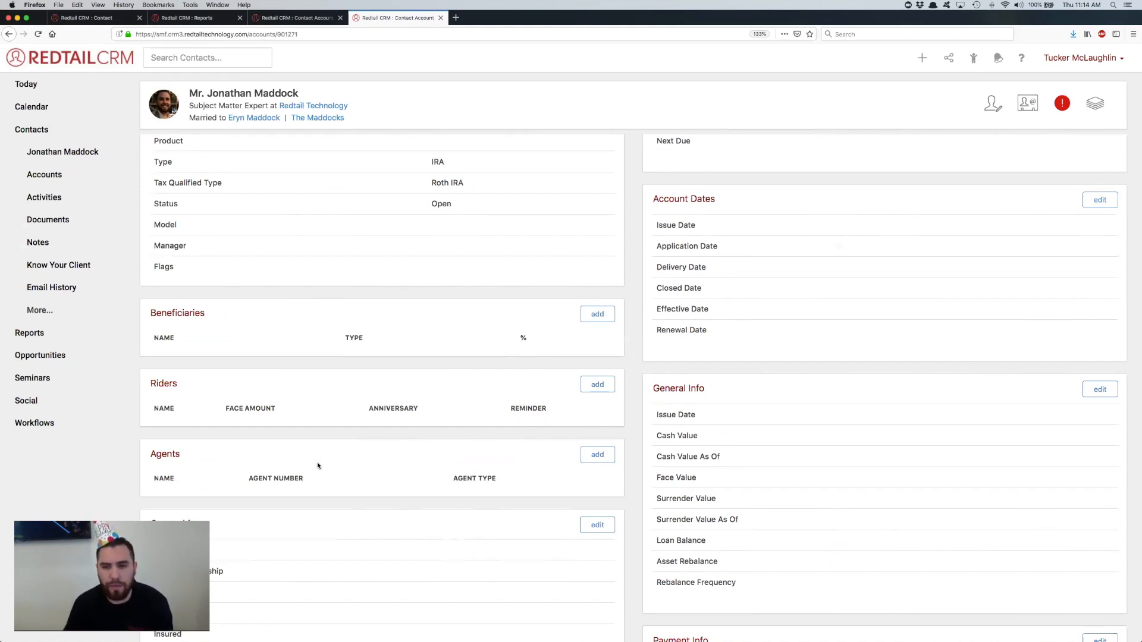
scroll(734, 353, "up", 5)
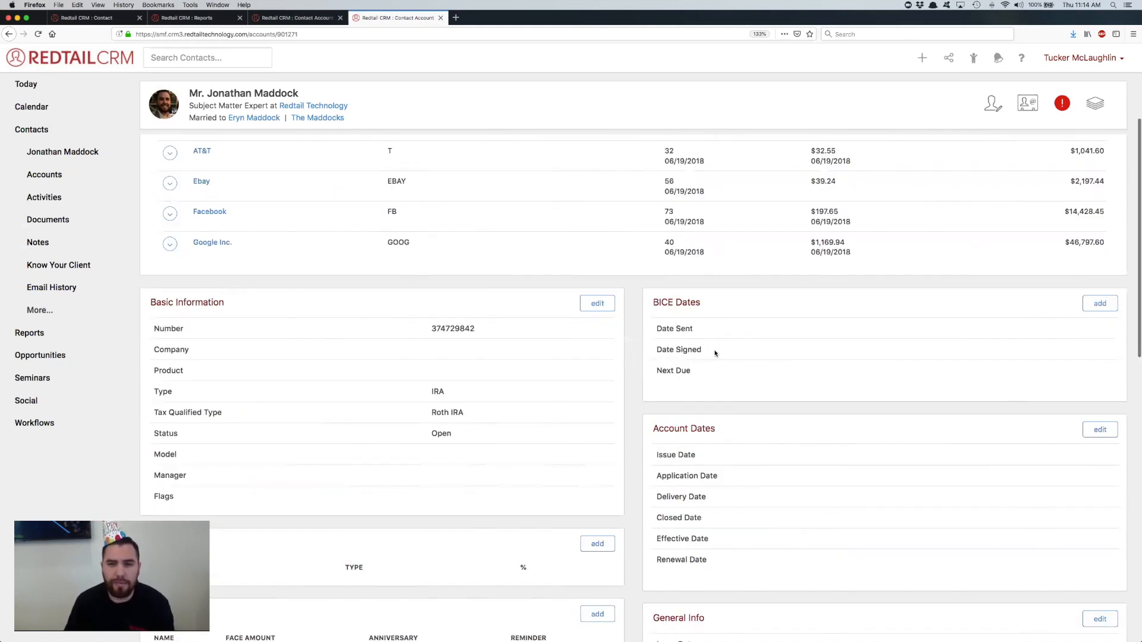
scroll(734, 323, "down", 2)
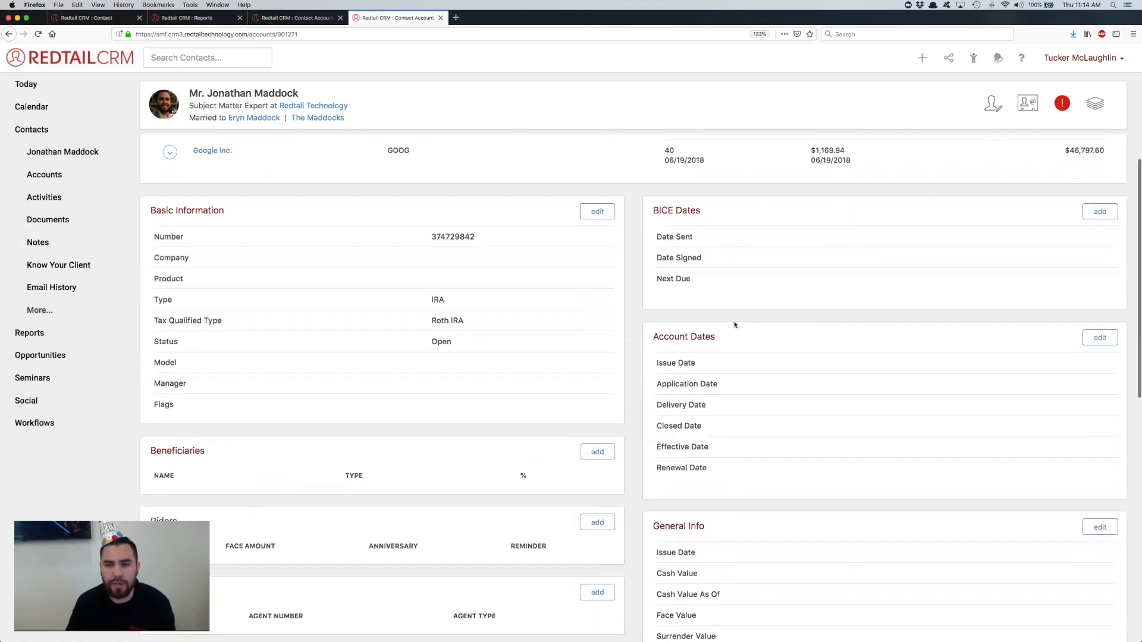
scroll(735, 324, "down", 2)
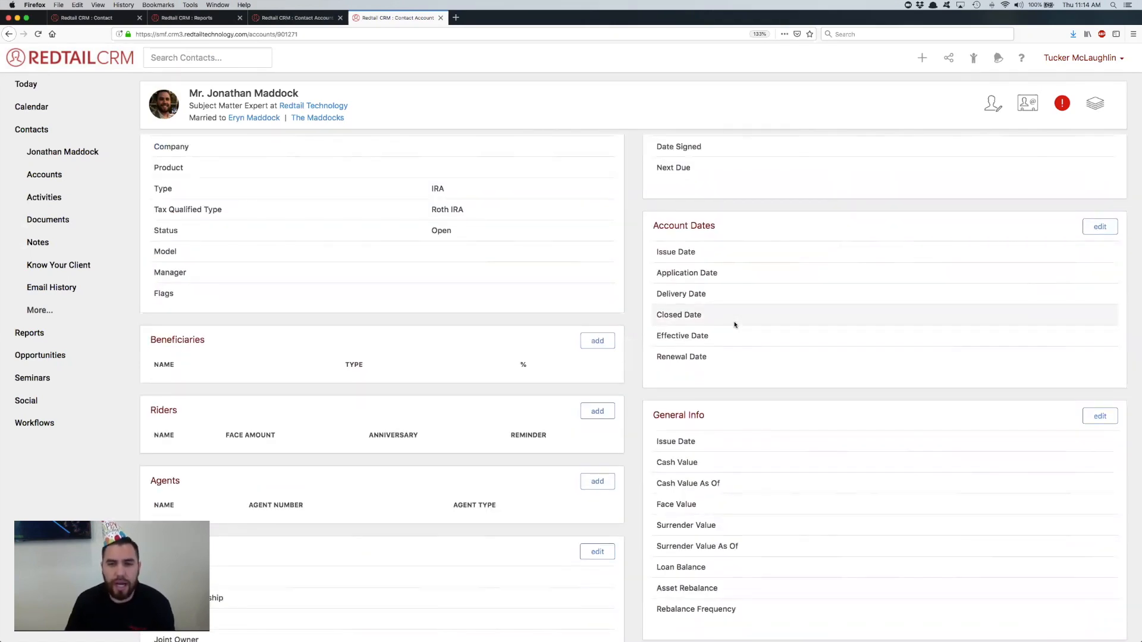
scroll(734, 324, "down", 2)
scroll(735, 324, "up", 1)
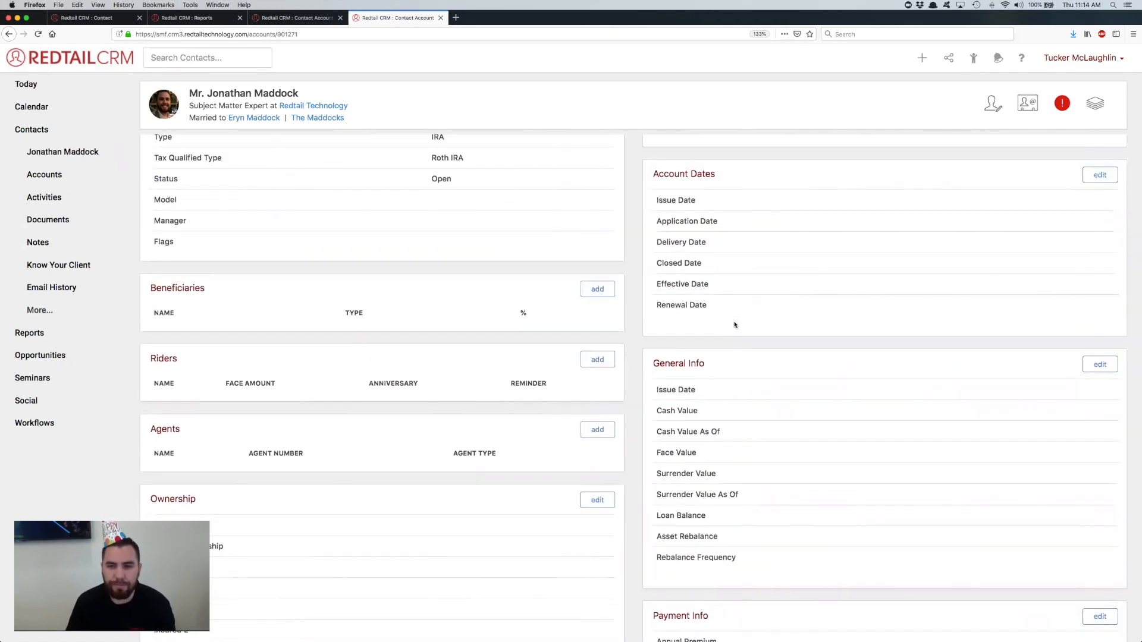
scroll(735, 325, "down", 5)
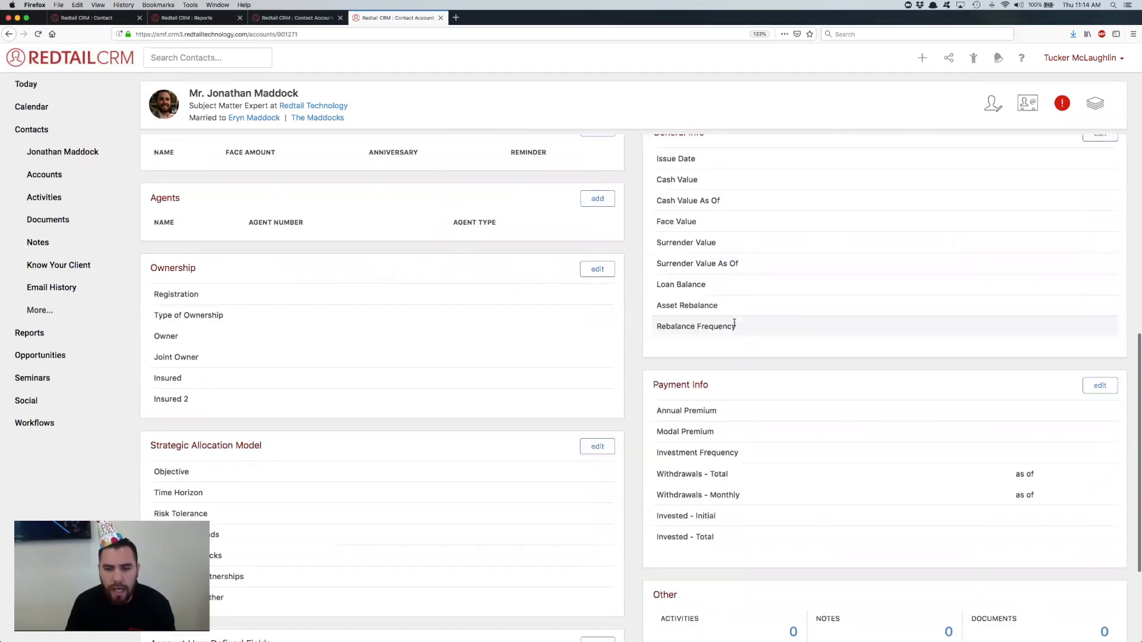
scroll(734, 325, "down", 2)
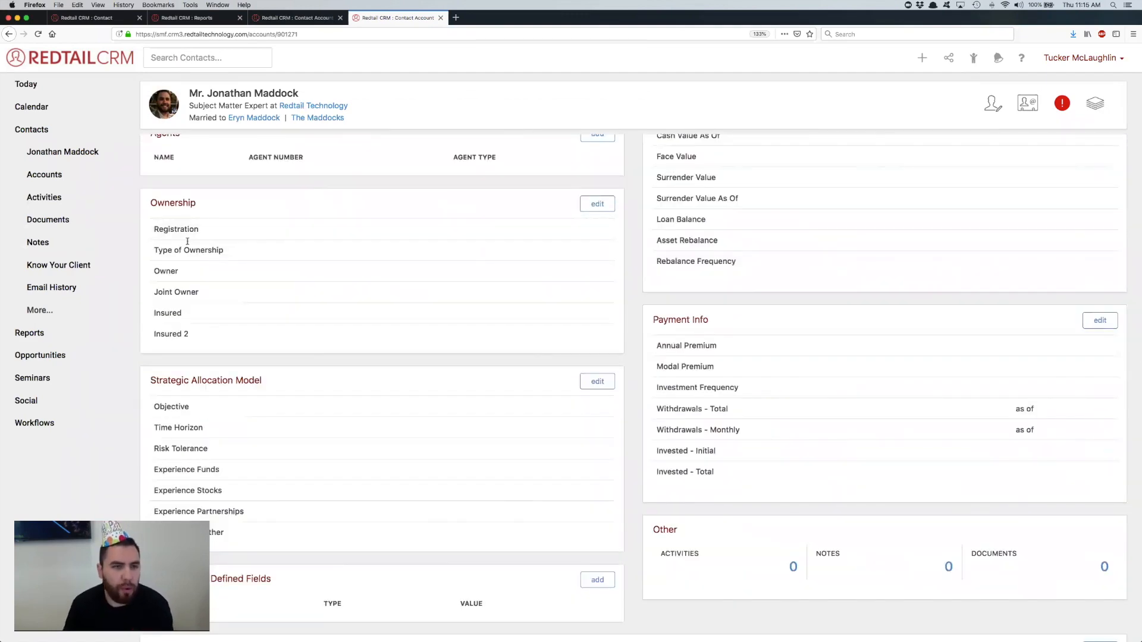
scroll(255, 247, "down", 1)
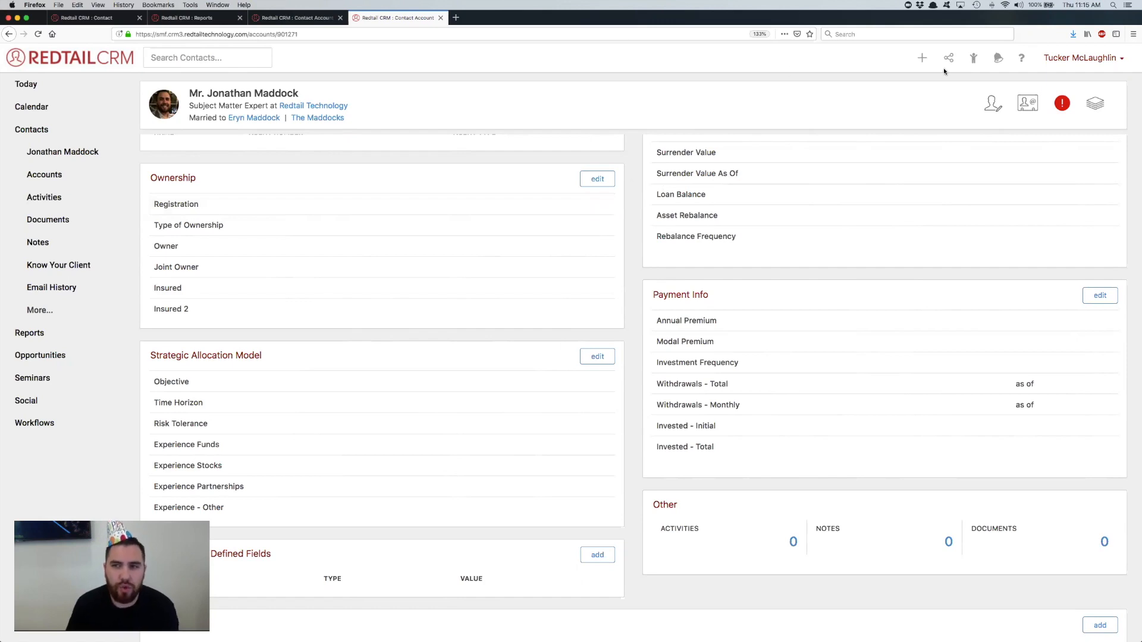
Step: View the contact types offered when adding a new contact, and leave without creating one
left_click(902, 72)
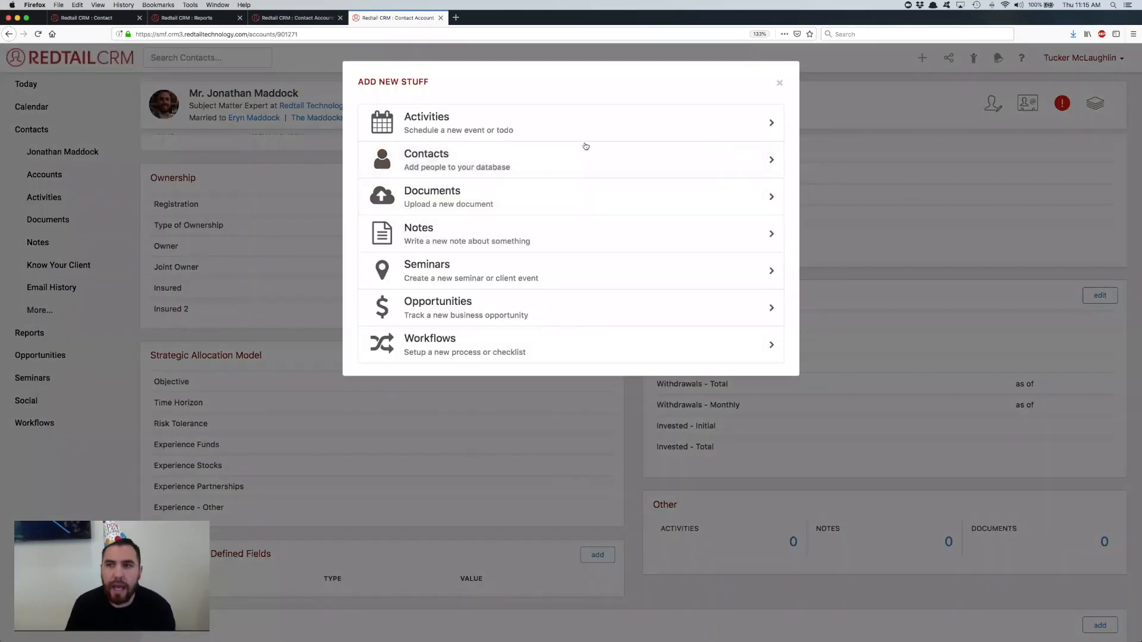
left_click(475, 163)
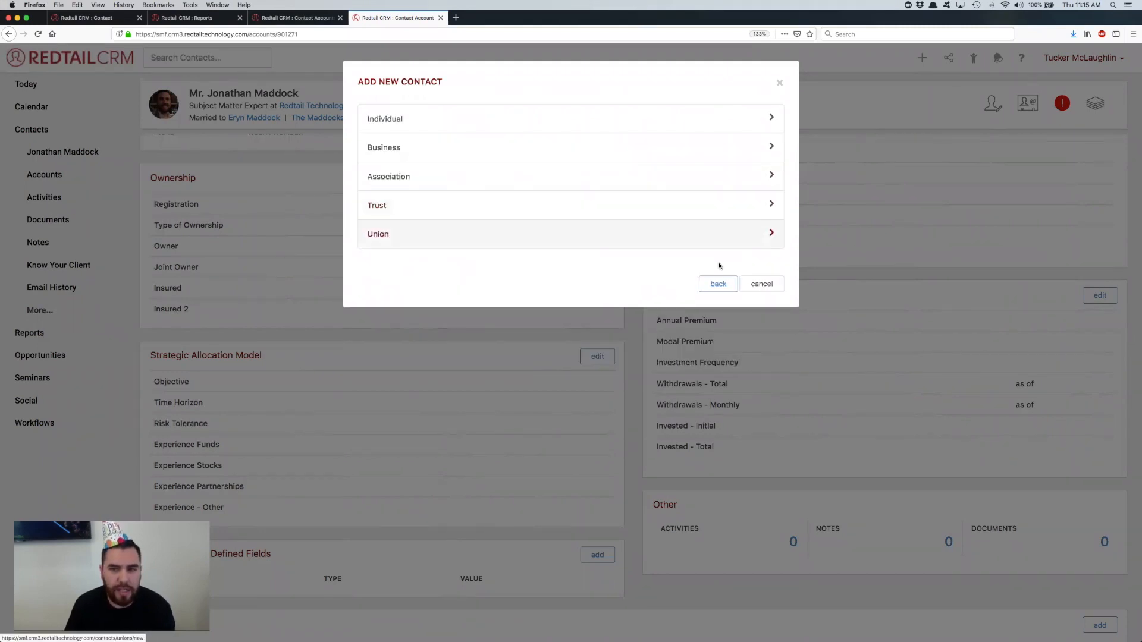
left_click(761, 283)
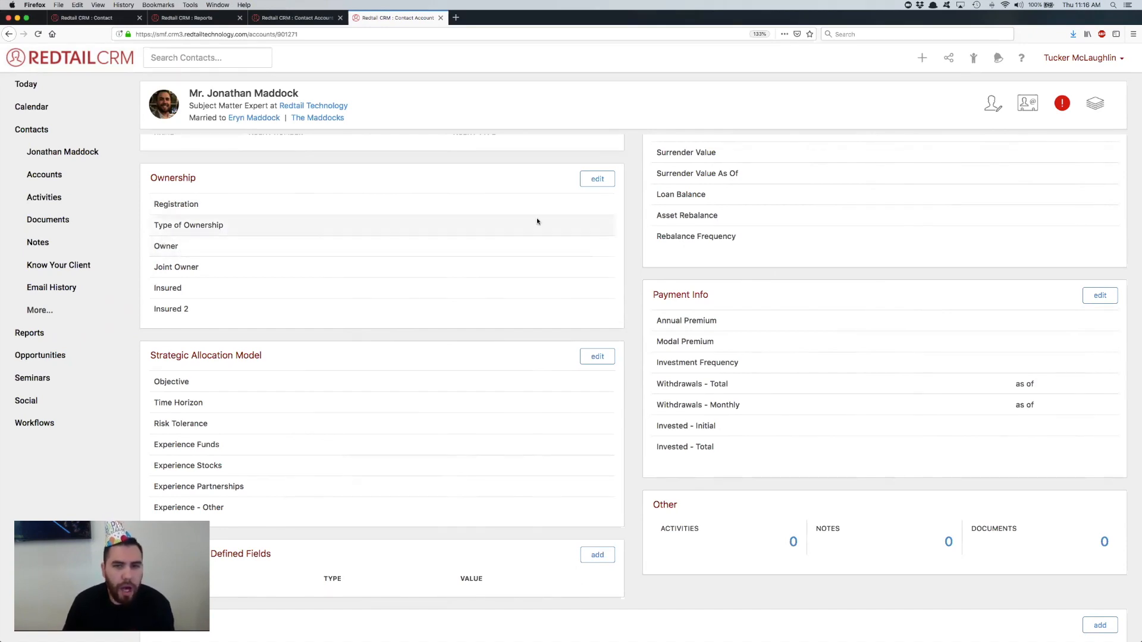
Step: Search for a trust contact and set it as Joint Owner, Jones Trust, in the account's ownership details, and cancel the update
left_click(597, 179)
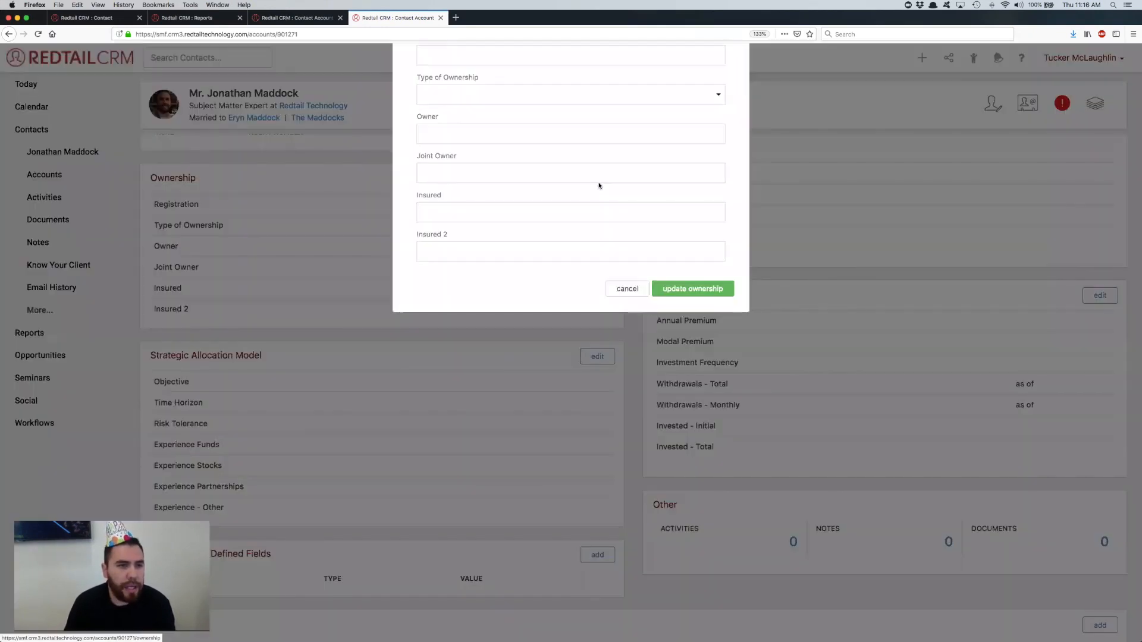
left_click(445, 211)
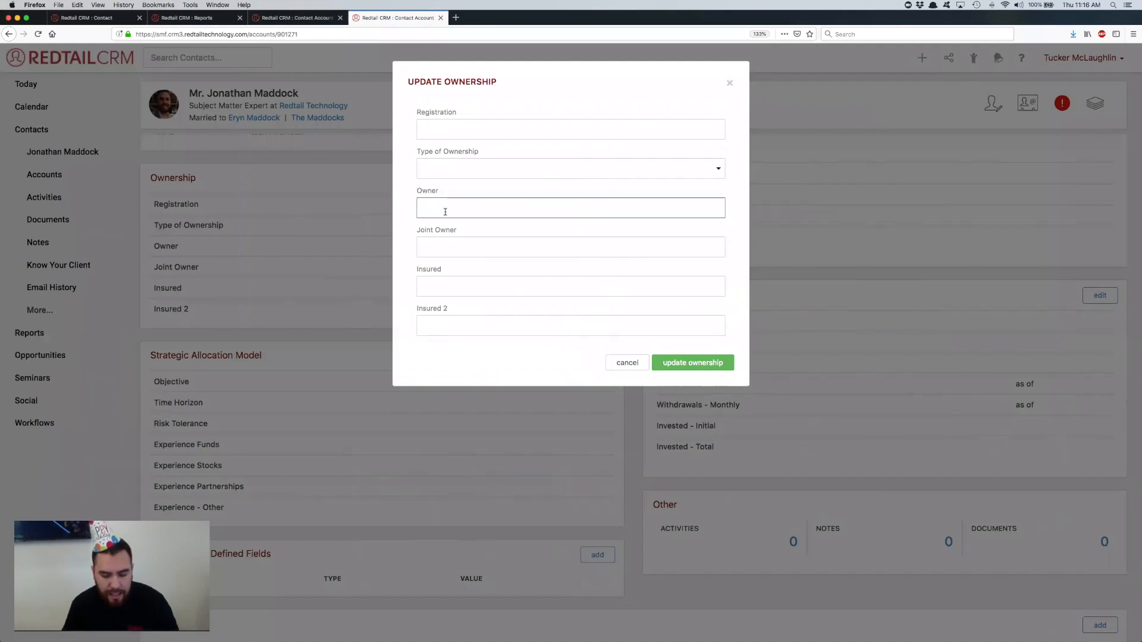
left_click(447, 243)
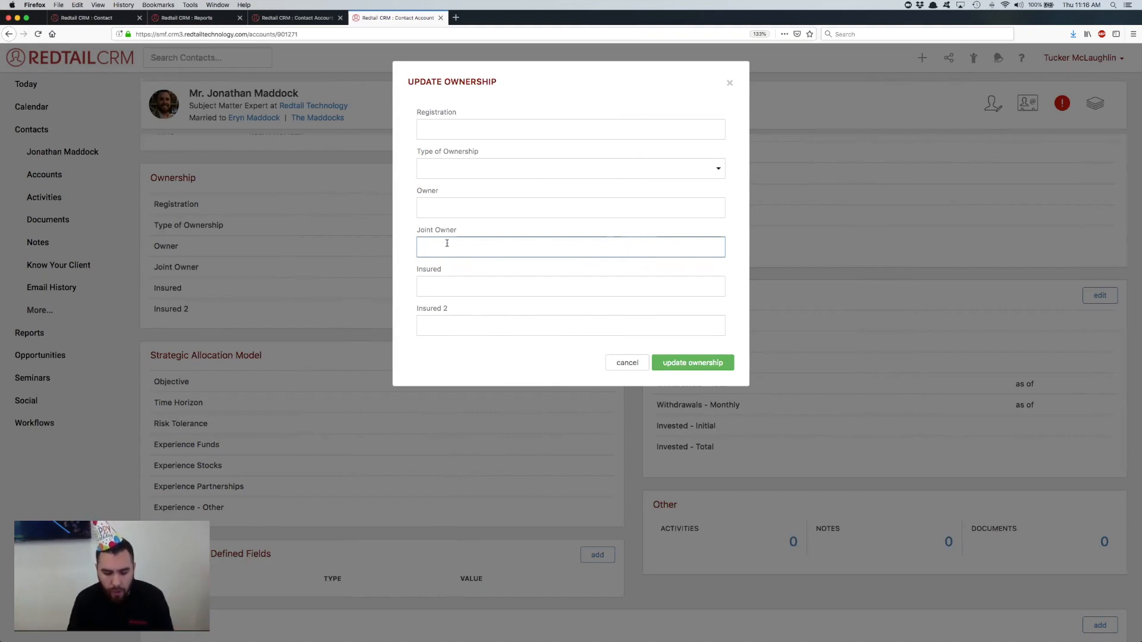
type("Matt")
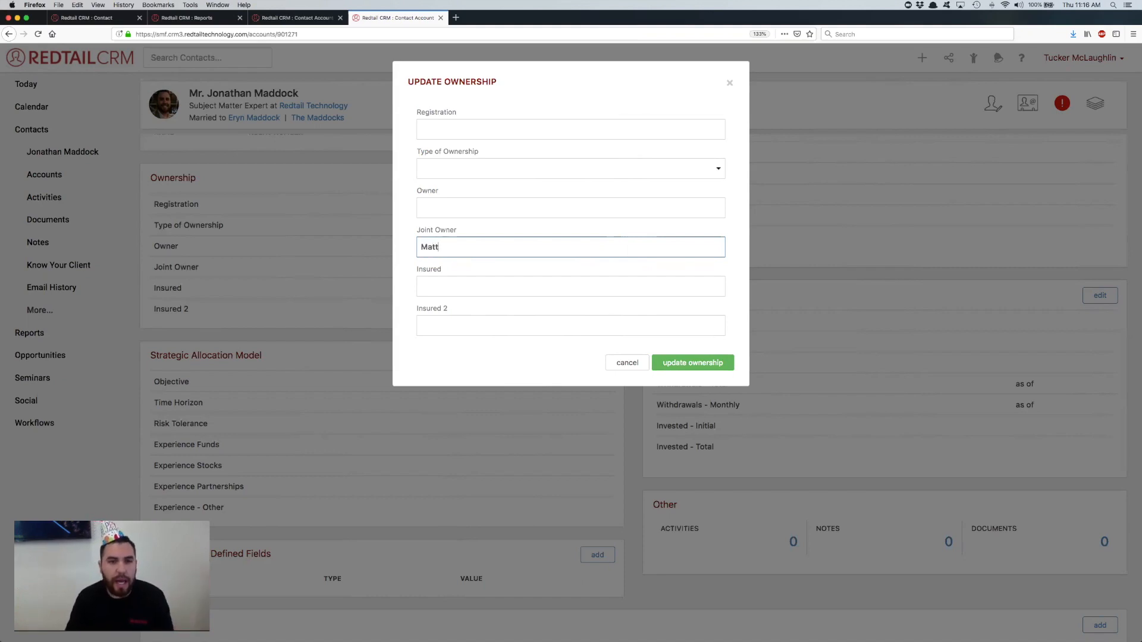
type("h")
key("BackSpace")
key("BackSpace")
key("BackSpace")
key("BackSpace")
key("BackSpace")
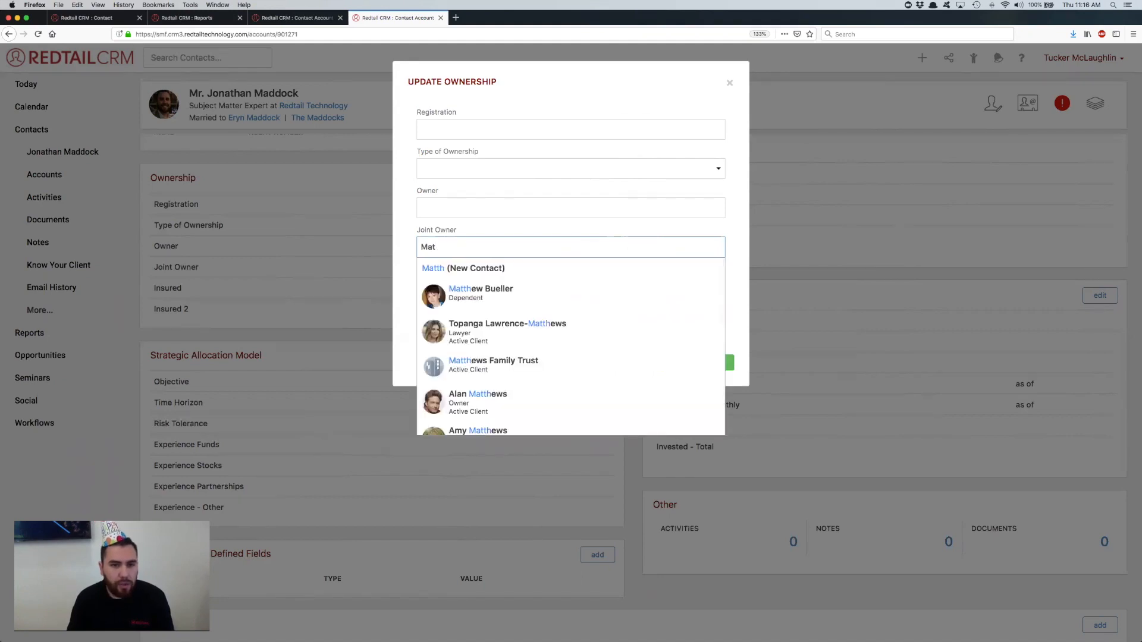
type("Trust")
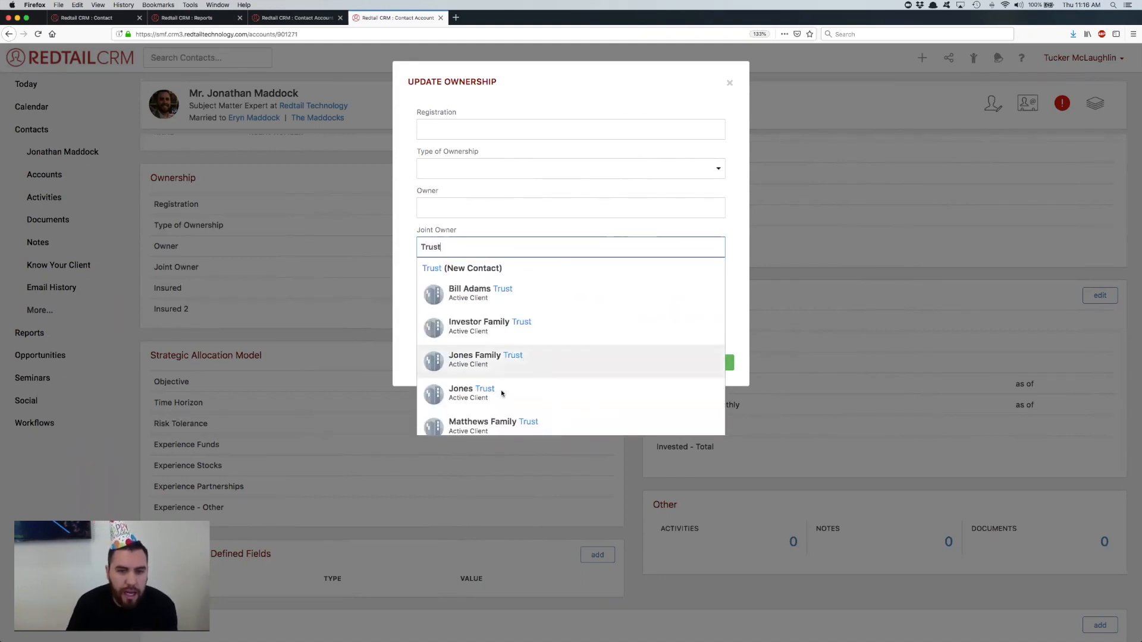
left_click(500, 396)
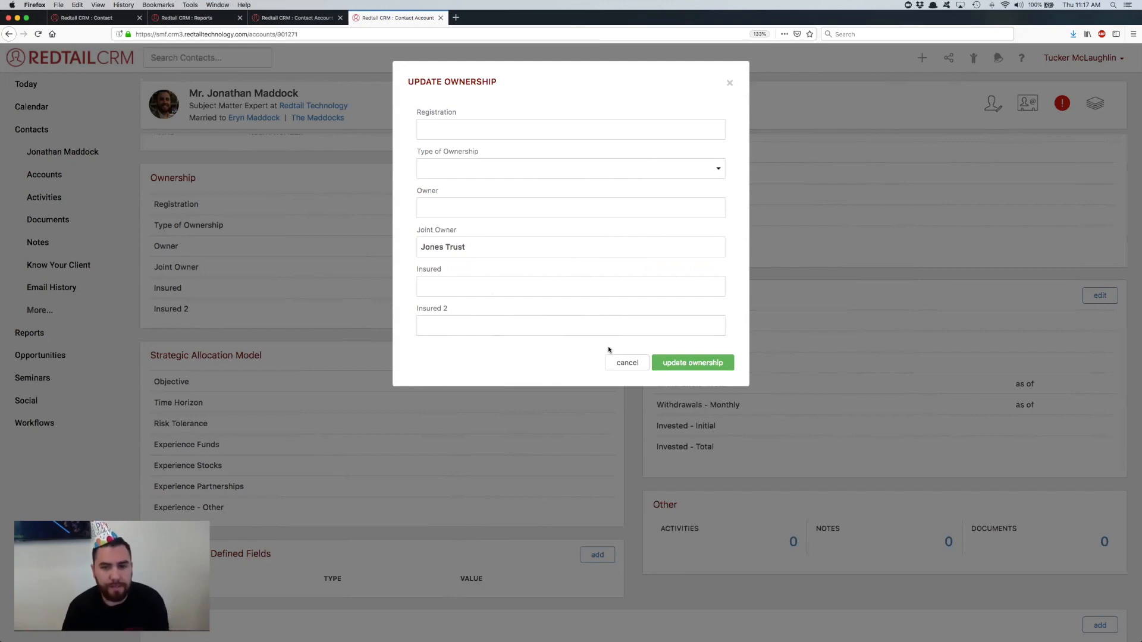
left_click(627, 362)
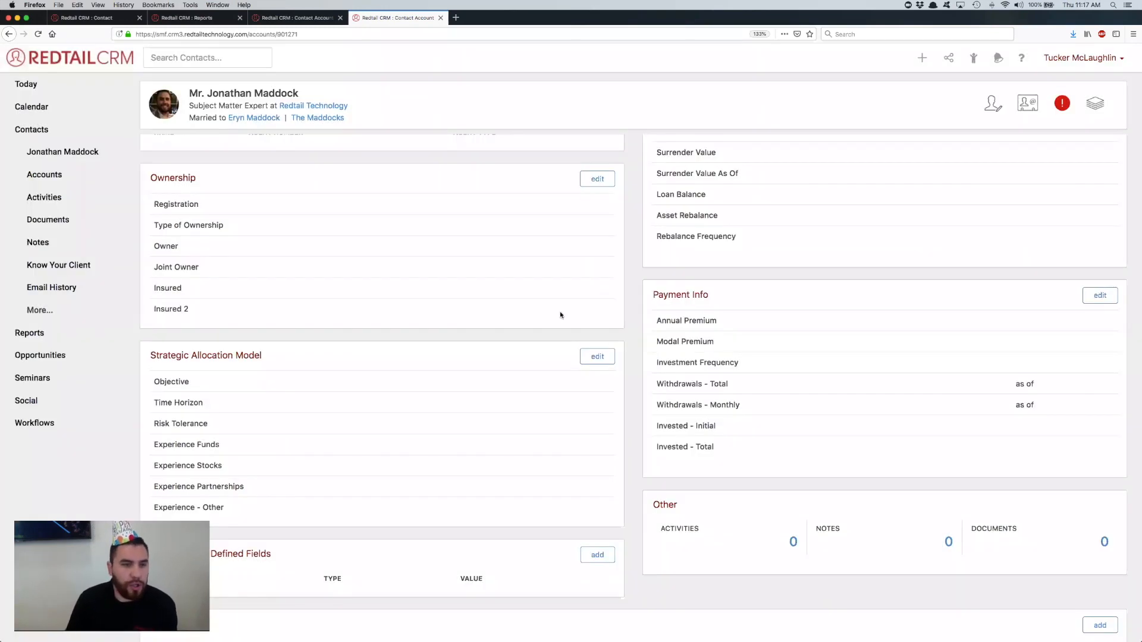
Step: Open the recently viewed contact who teaches at Abigail Adams High School and display the contact's accounts
left_click(291, 18)
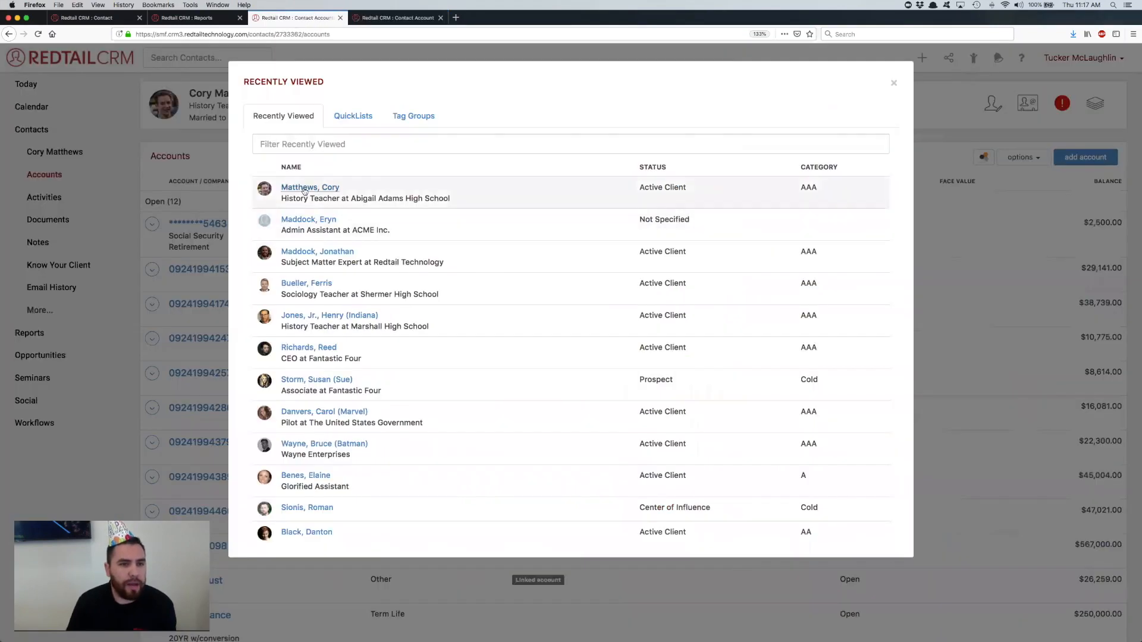
left_click(655, 372)
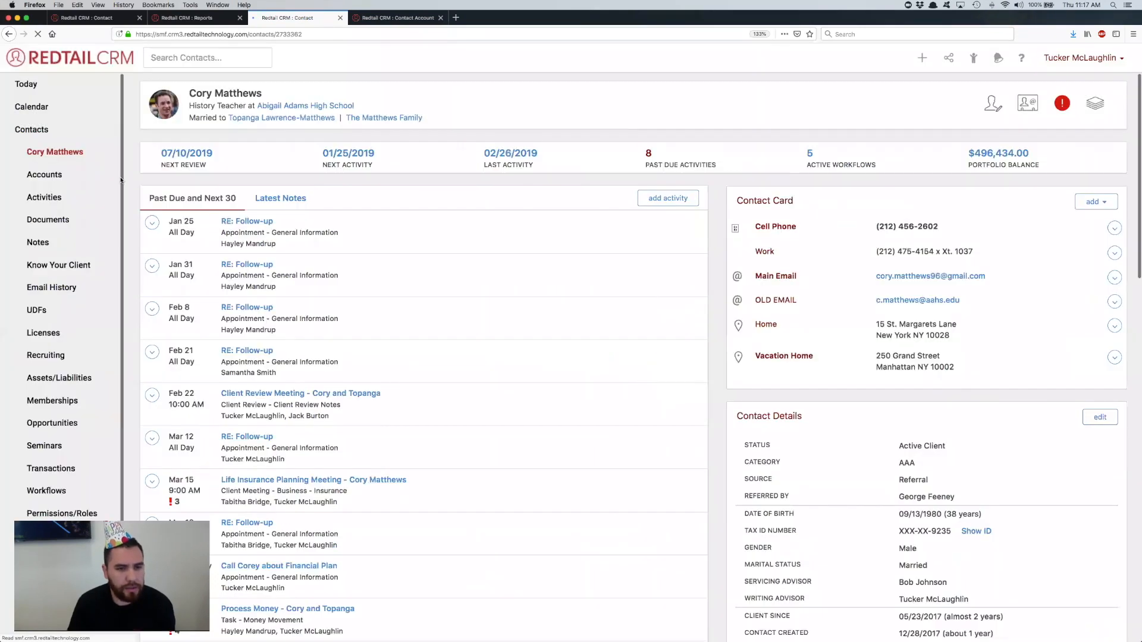
left_click(38, 175)
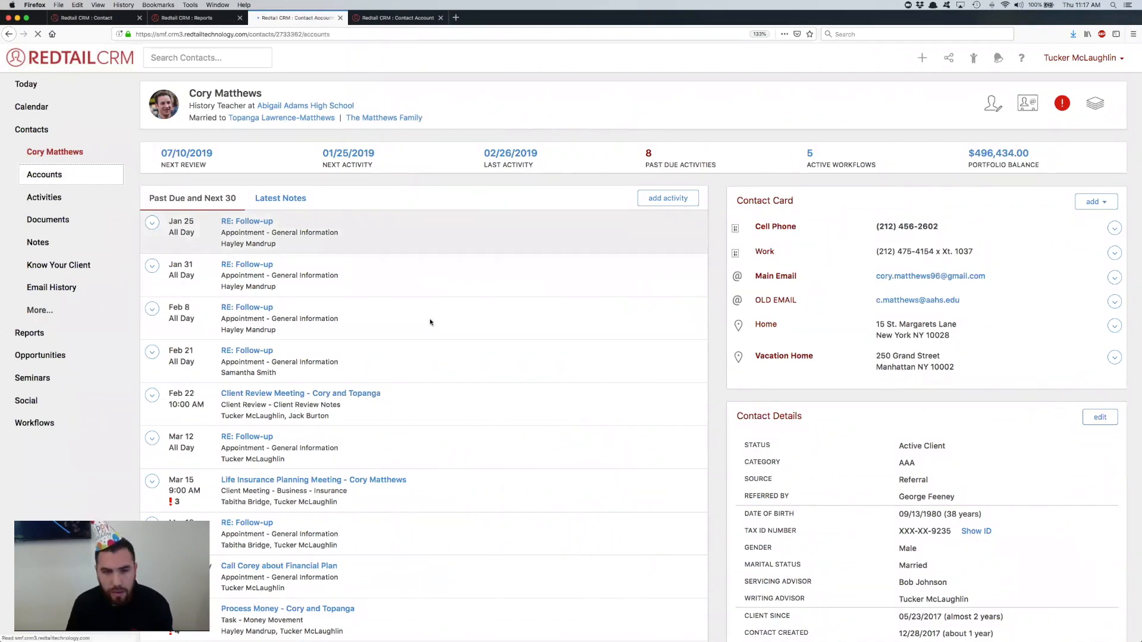
scroll(429, 319, "down", 1)
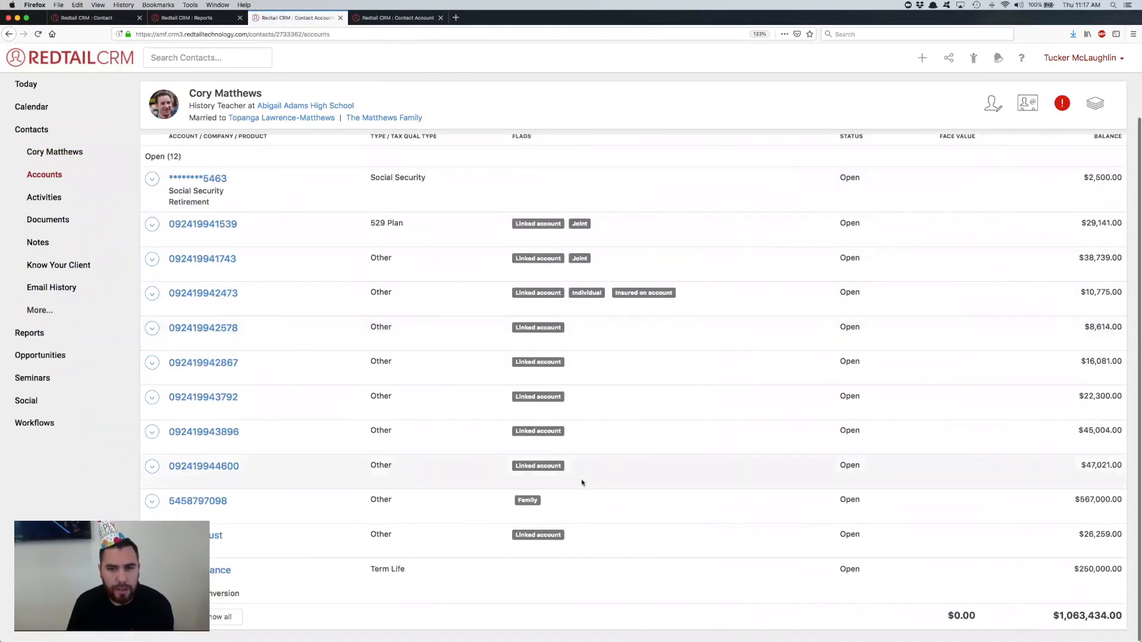
Step: Open the linked joint account of type Other and review its Ownership section and account assets
left_click(206, 259)
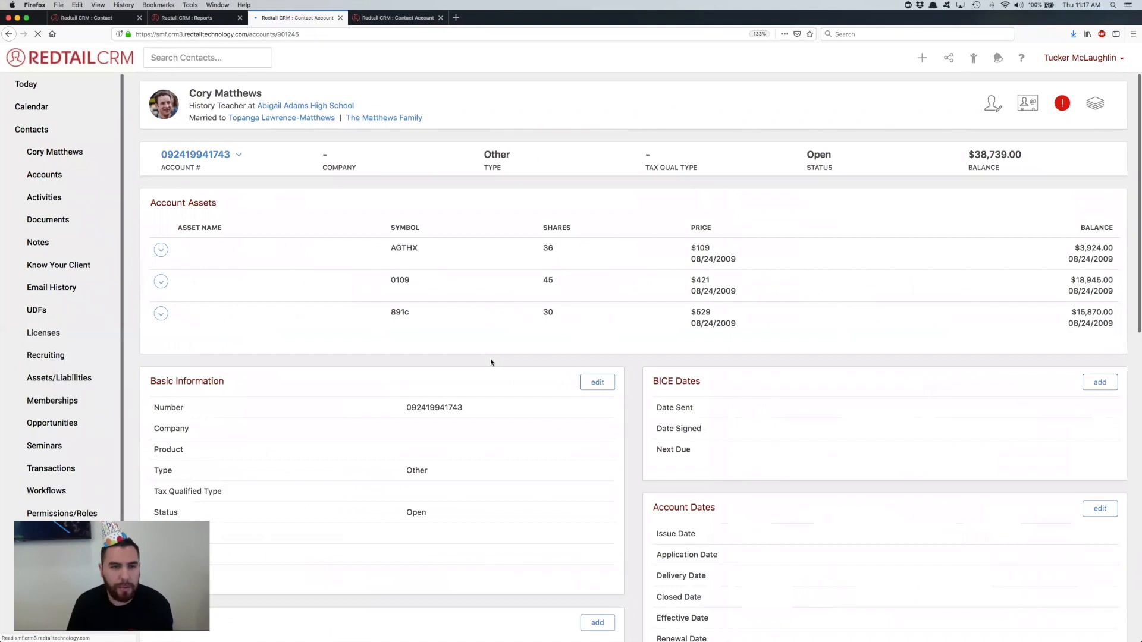
scroll(491, 362, "down", 10)
scroll(491, 363, "up", 3)
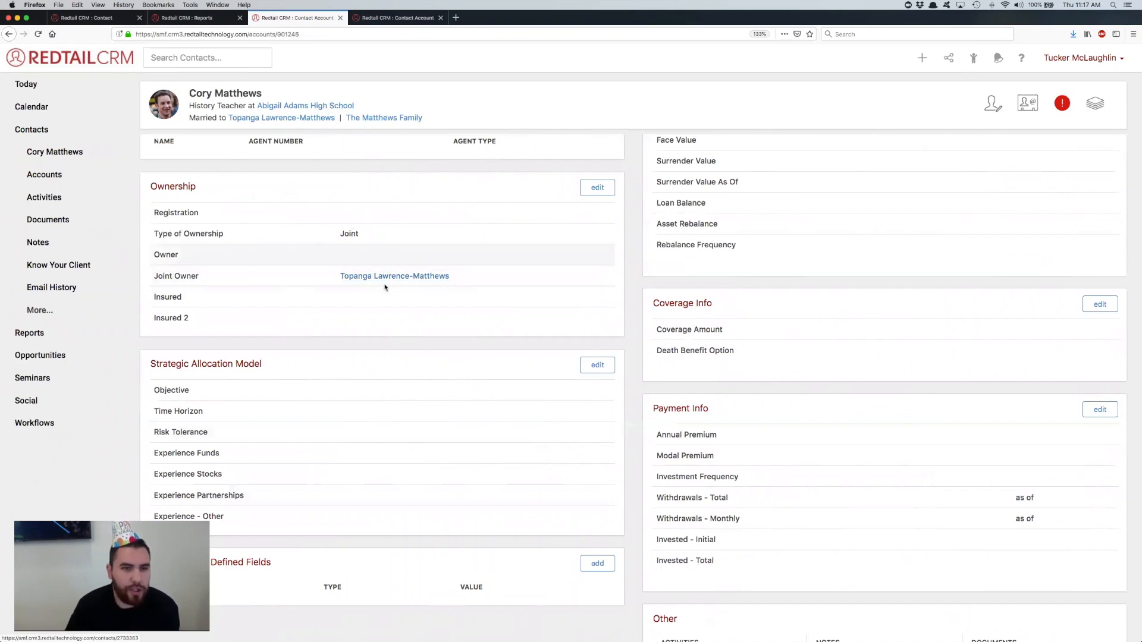
scroll(385, 279, "up", 10)
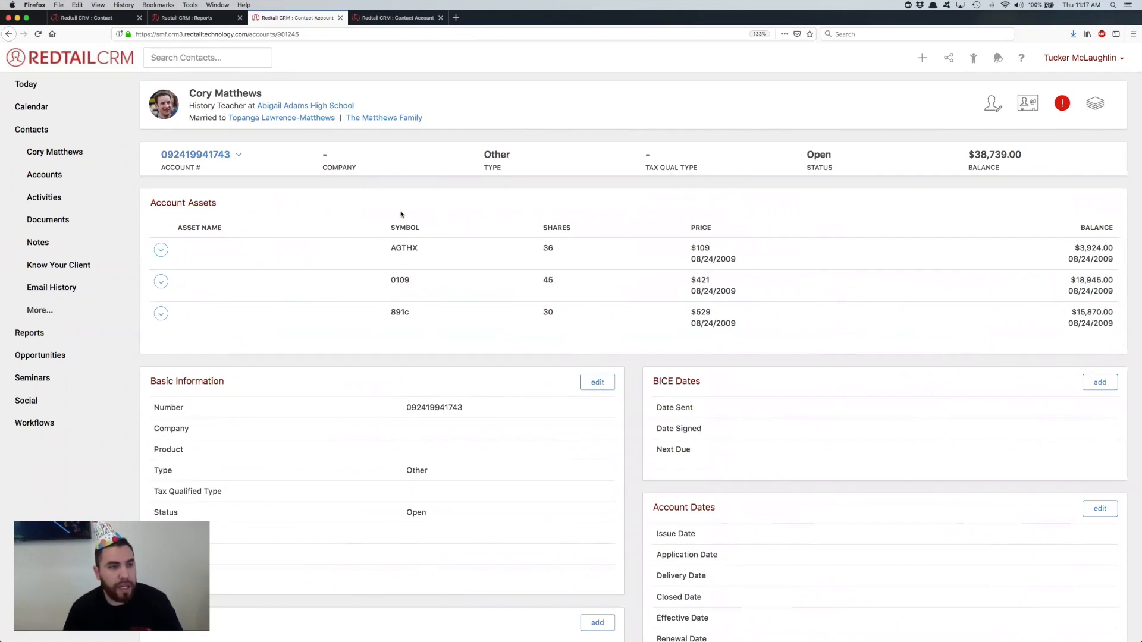
Step: Return to the contact's accounts, include the family accounts in the list, and review the account flags and total balance
left_click(76, 178)
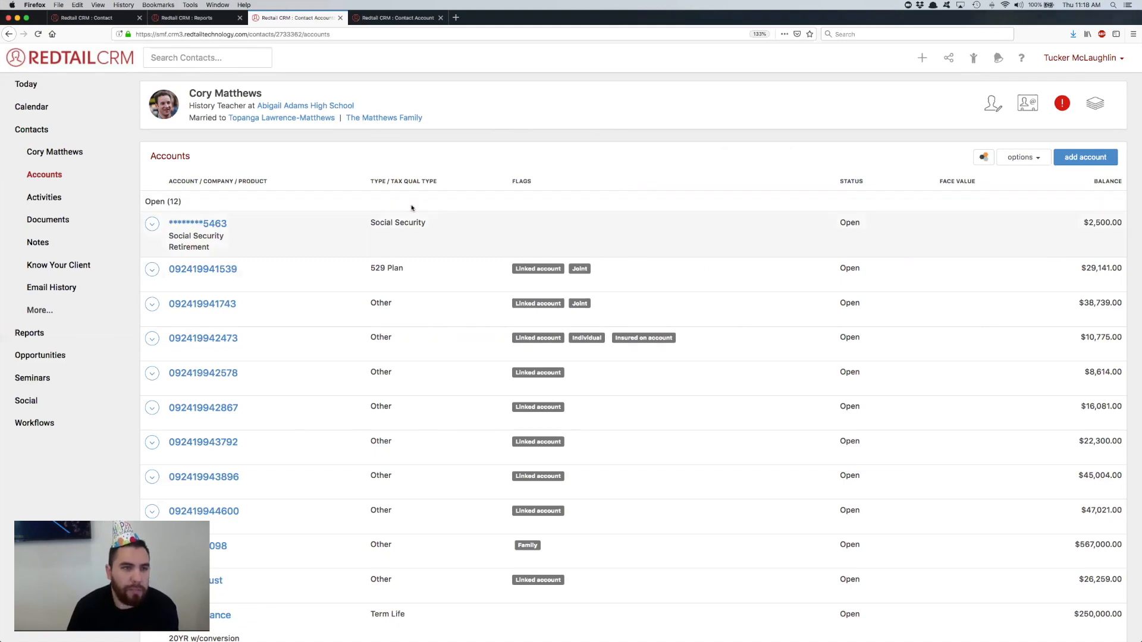
left_click(1031, 160)
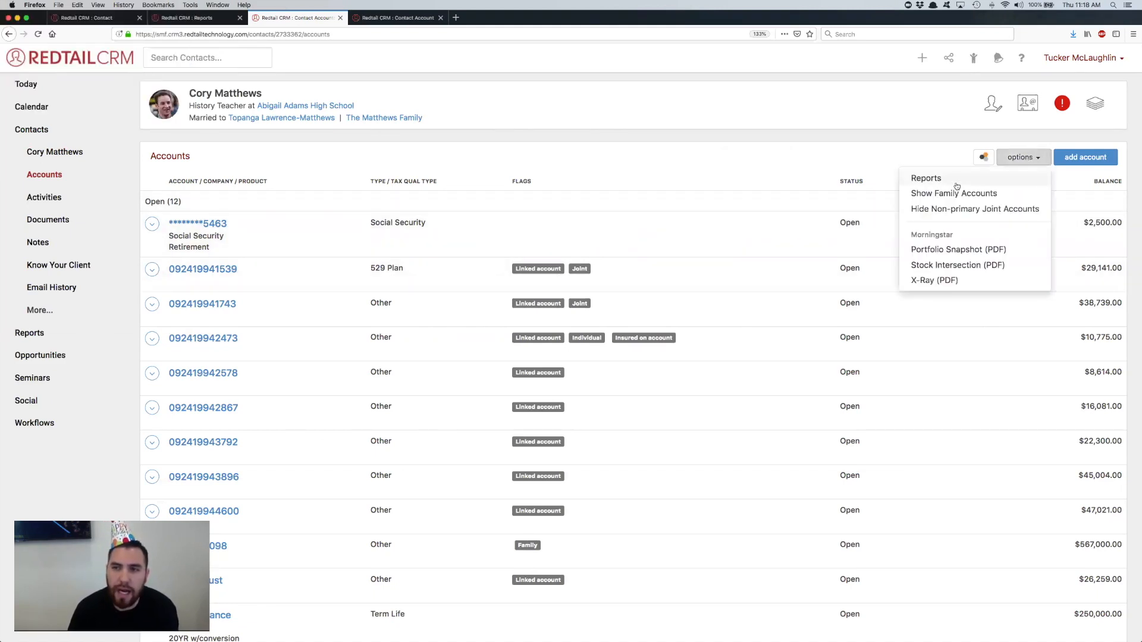
left_click(947, 200)
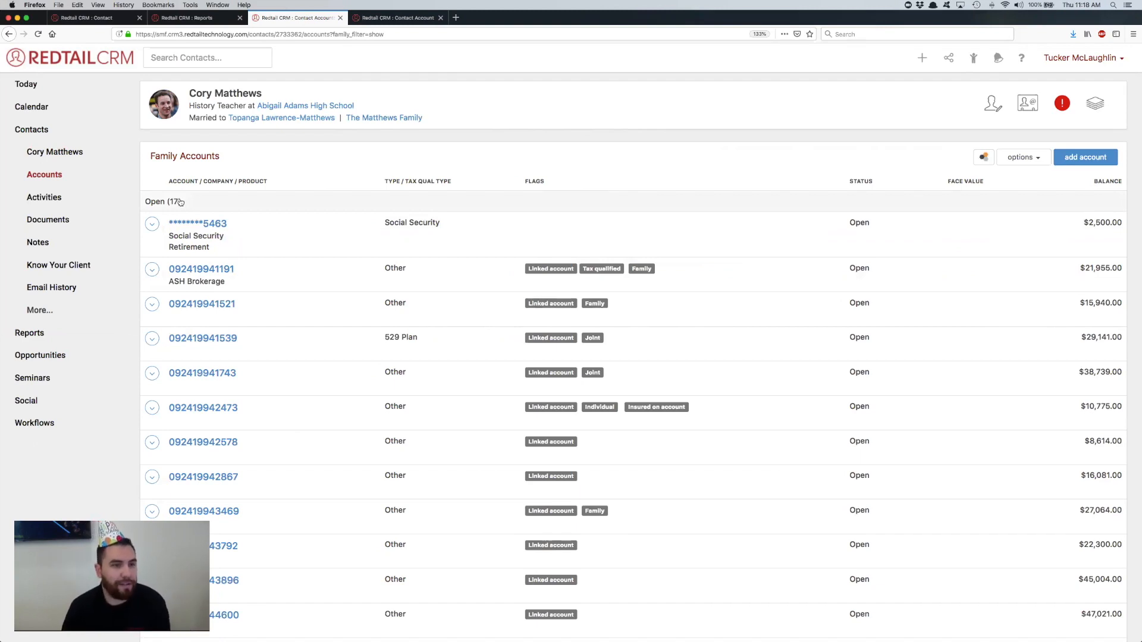
scroll(437, 233, "down", 5)
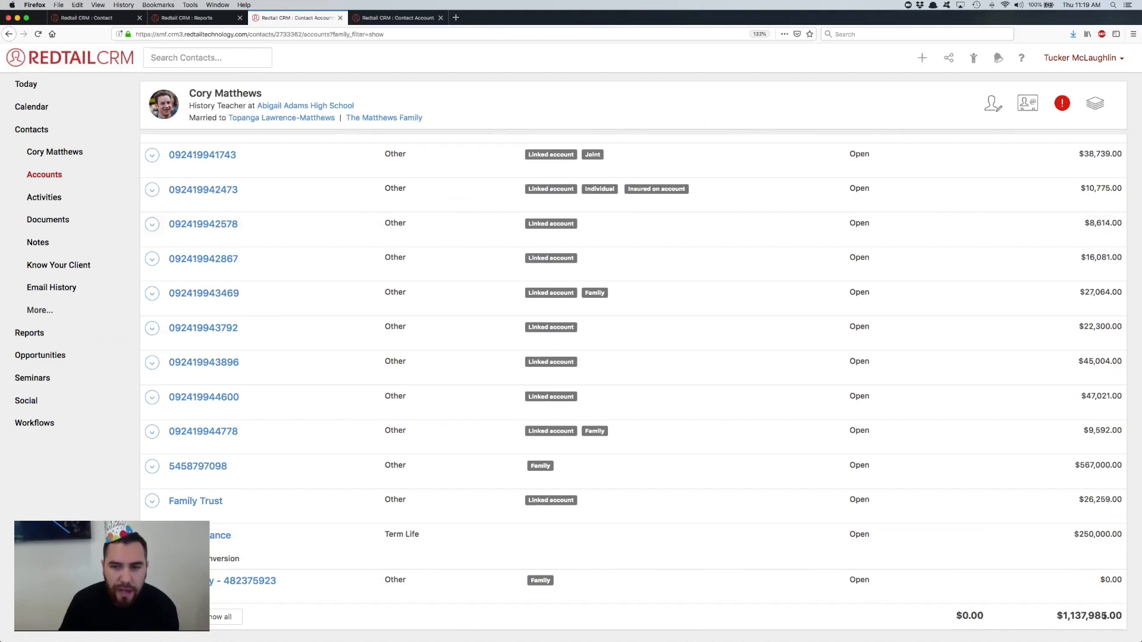
scroll(886, 535, "up", 10)
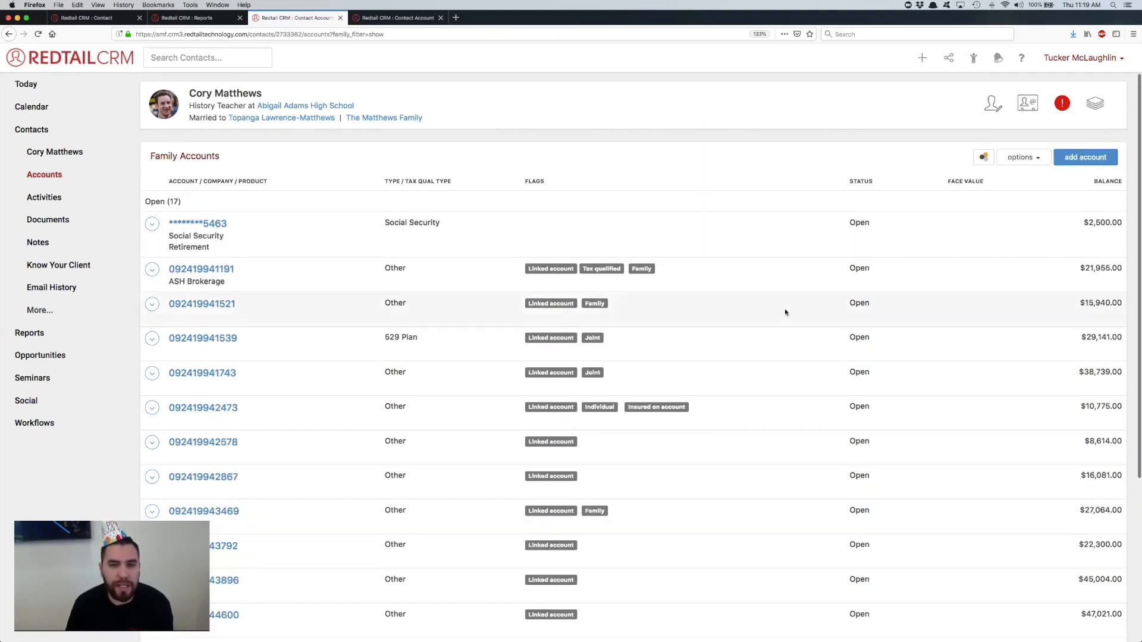
scroll(785, 311, "down", 3)
scroll(784, 312, "down", 2)
mouse_move(599, 434)
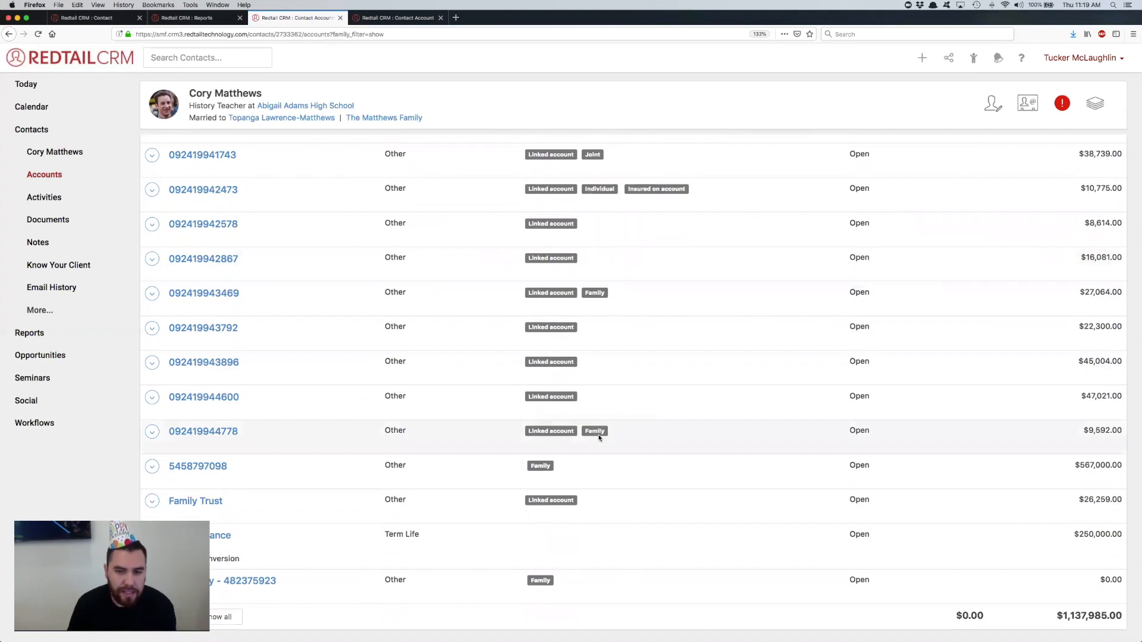
mouse_move(595, 290)
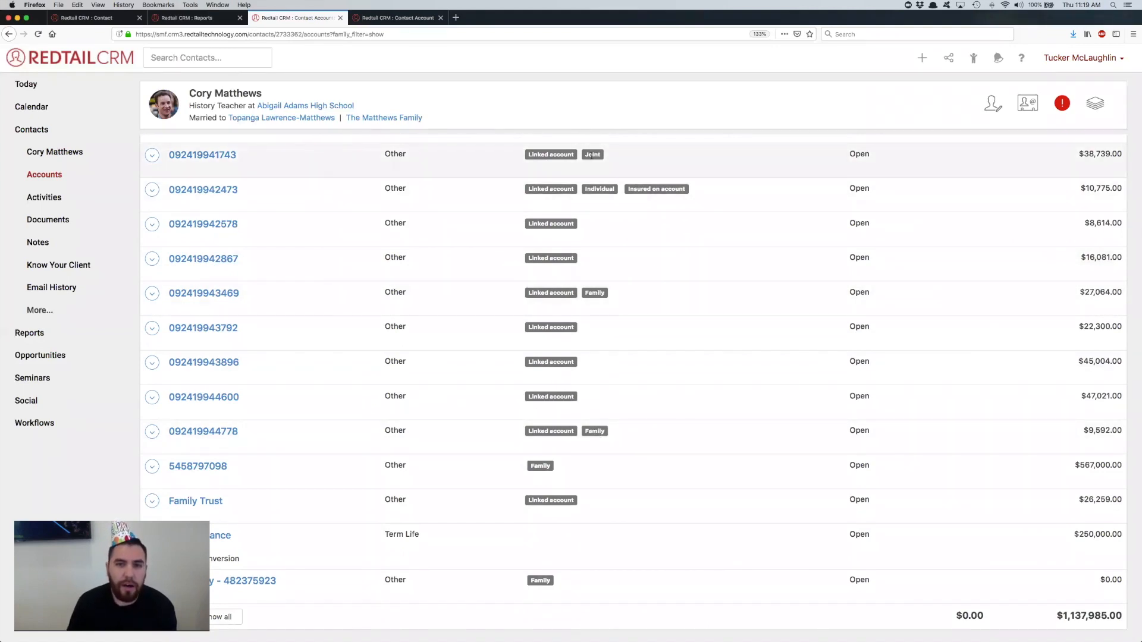
scroll(591, 156, "up", 5)
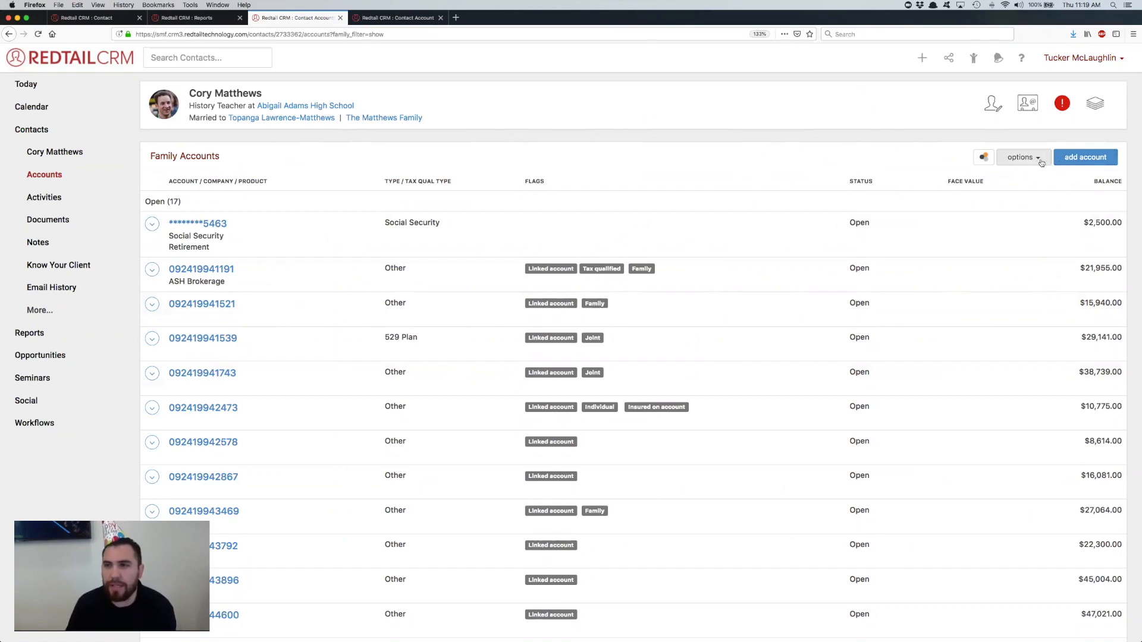
Step: Hide the family accounts and the non-primary joint accounts, and review the remaining accounts in the list
left_click(1020, 158)
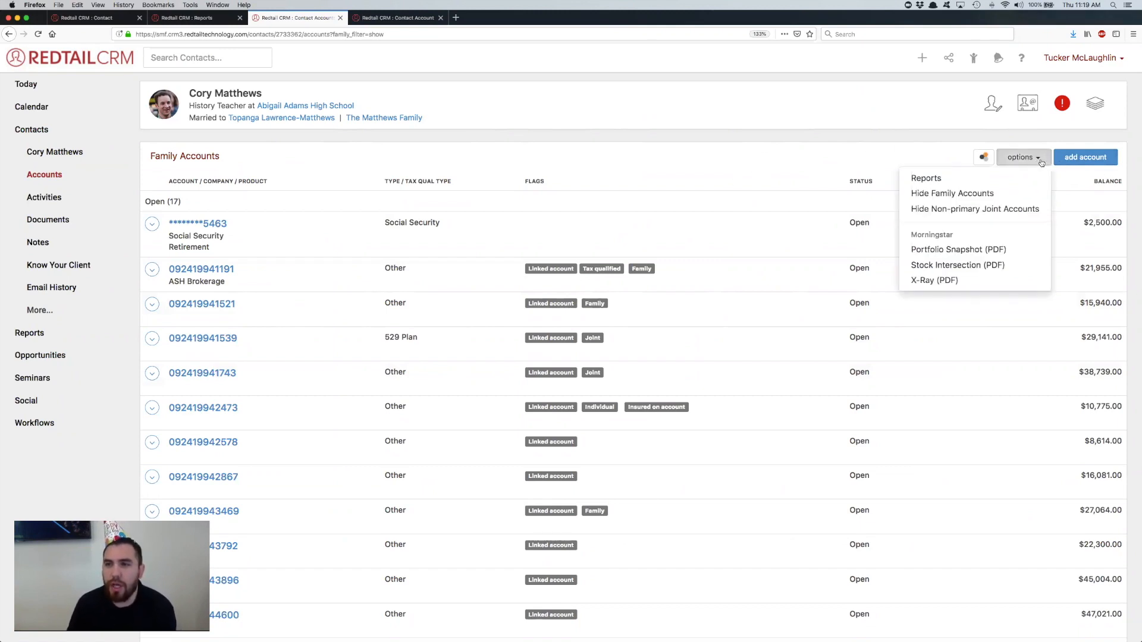
left_click(970, 195)
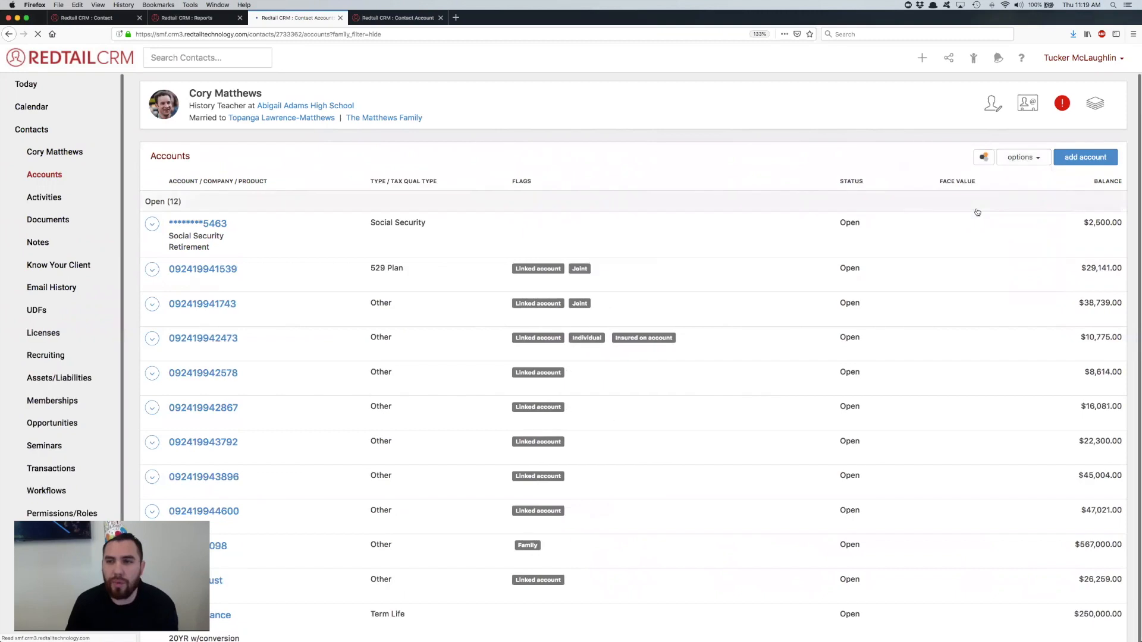
left_click(1034, 158)
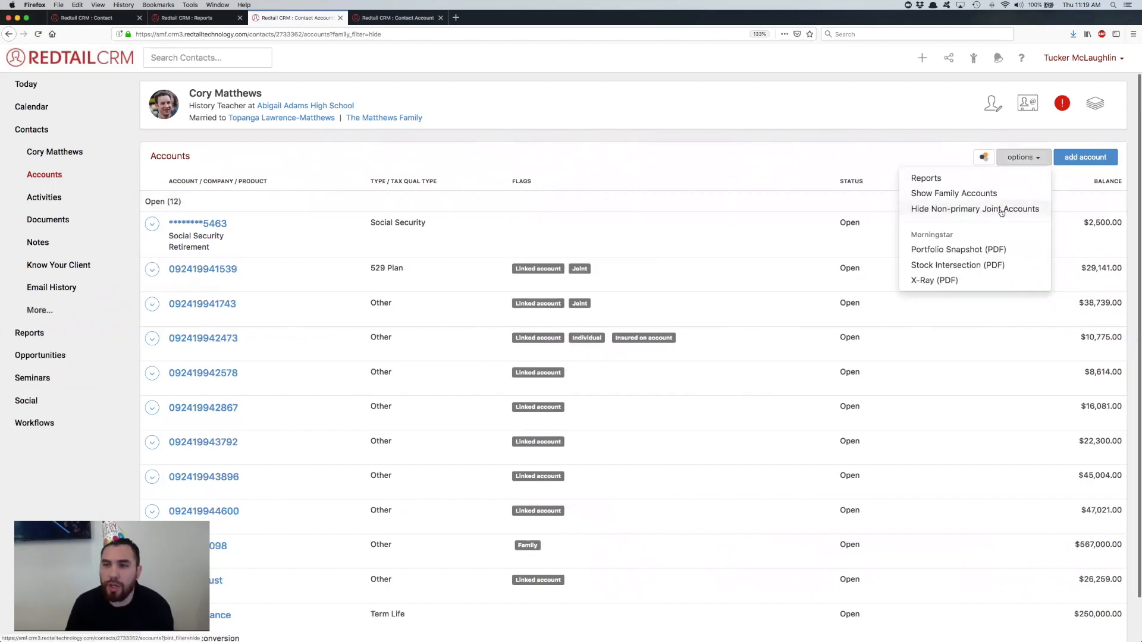
left_click(1001, 210)
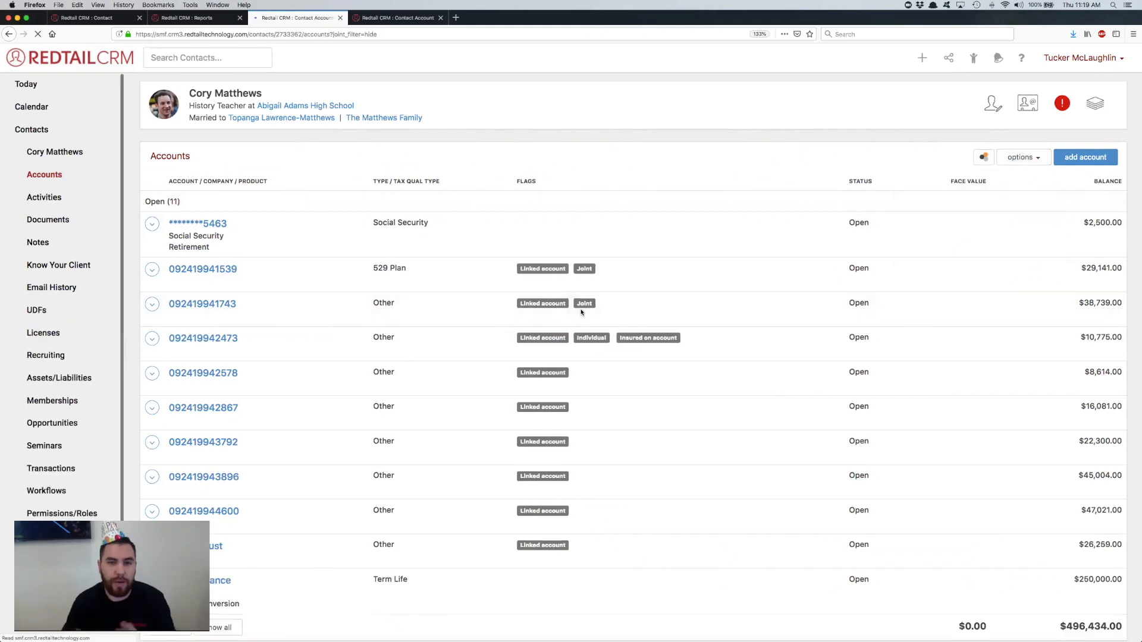
left_click(1022, 158)
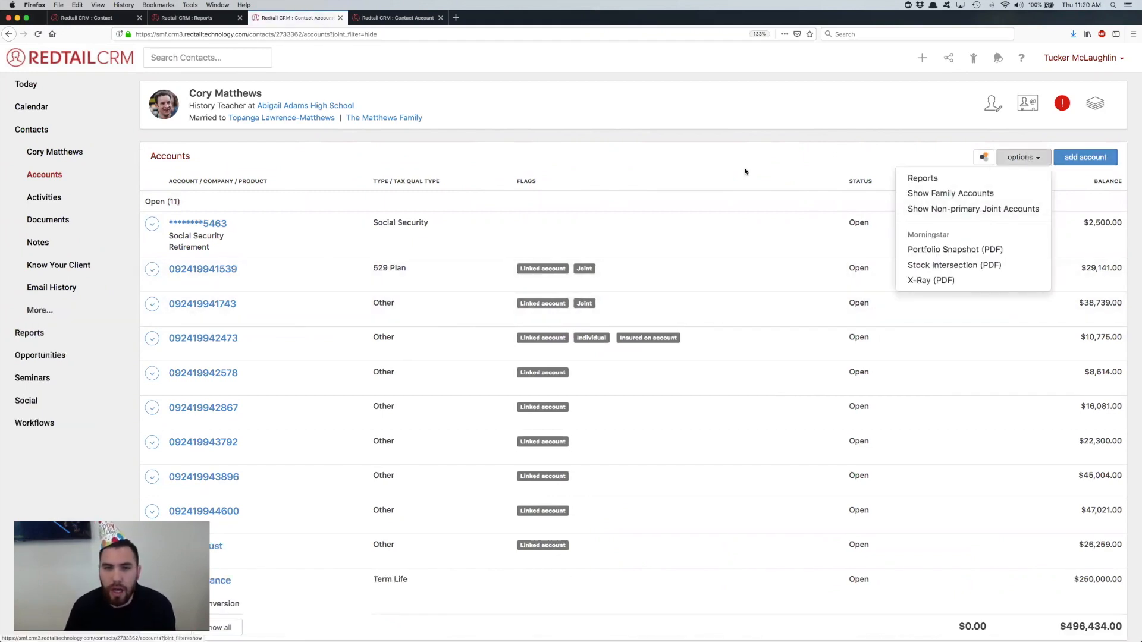
left_click(607, 231)
scroll(654, 279, "down", 1)
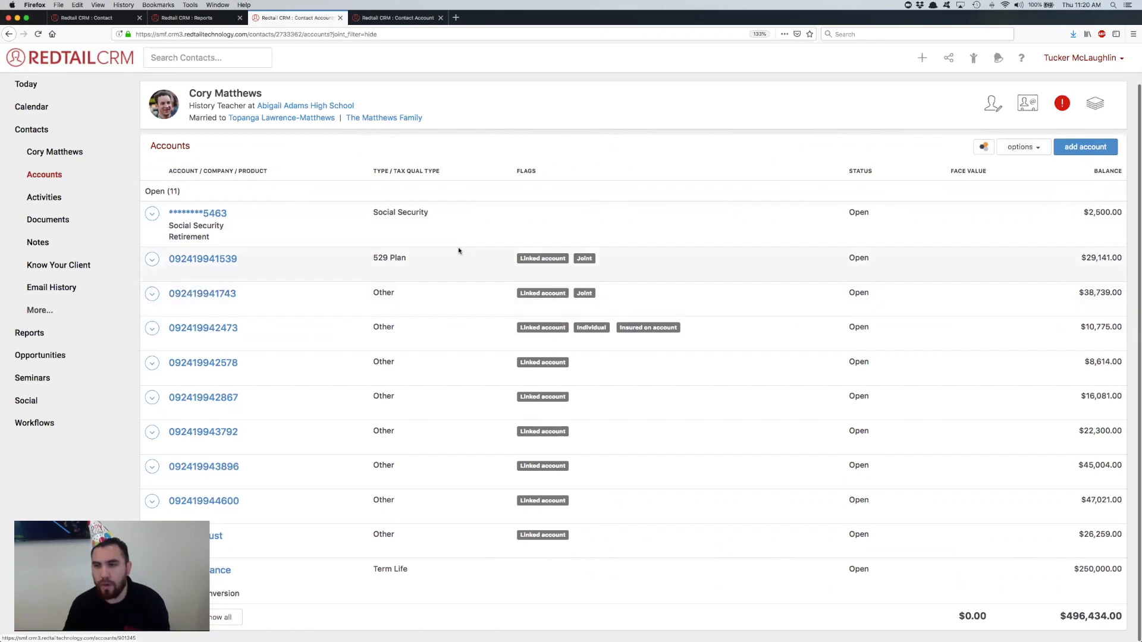
scroll(697, 218, "up", 1)
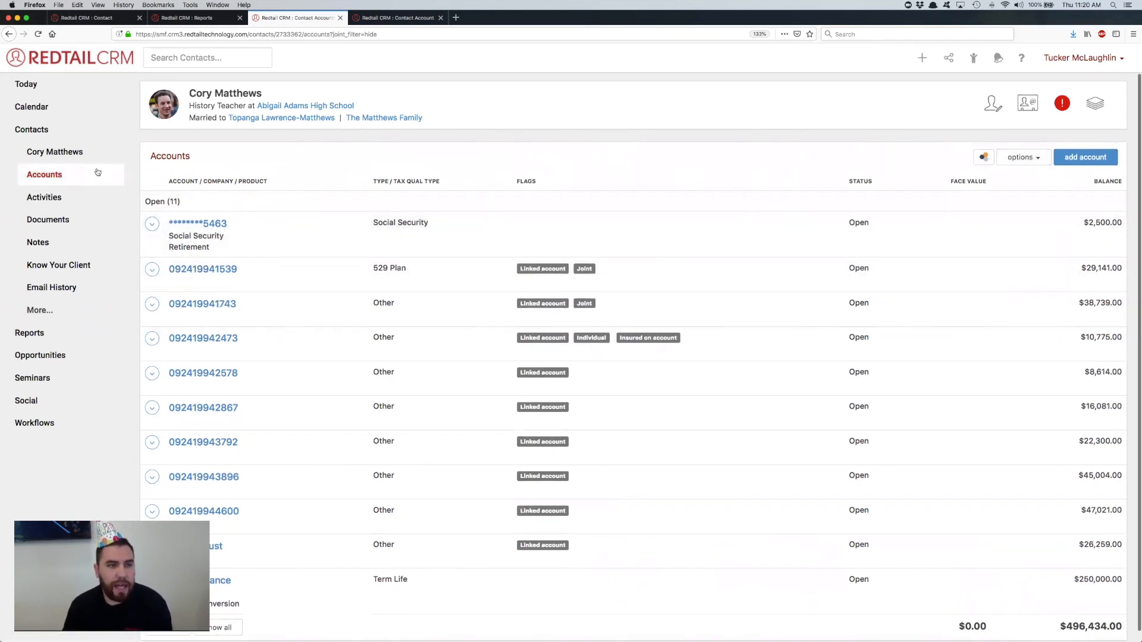
Step: View the form for adding an account to the contact, and cancel it without entering anything
left_click(1090, 159)
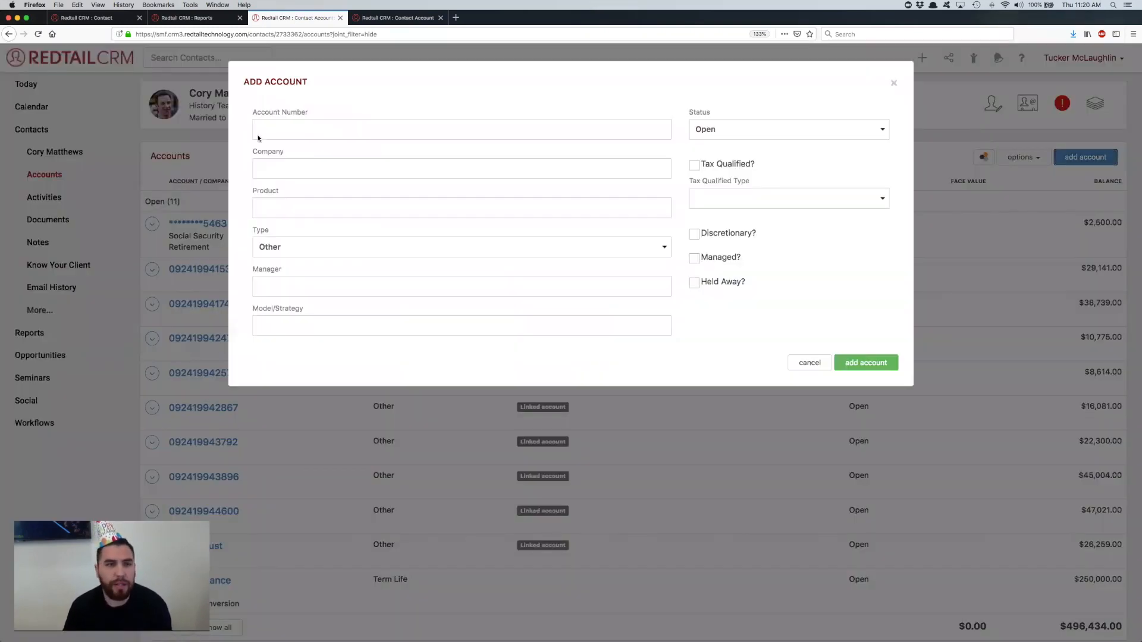
left_click(306, 122)
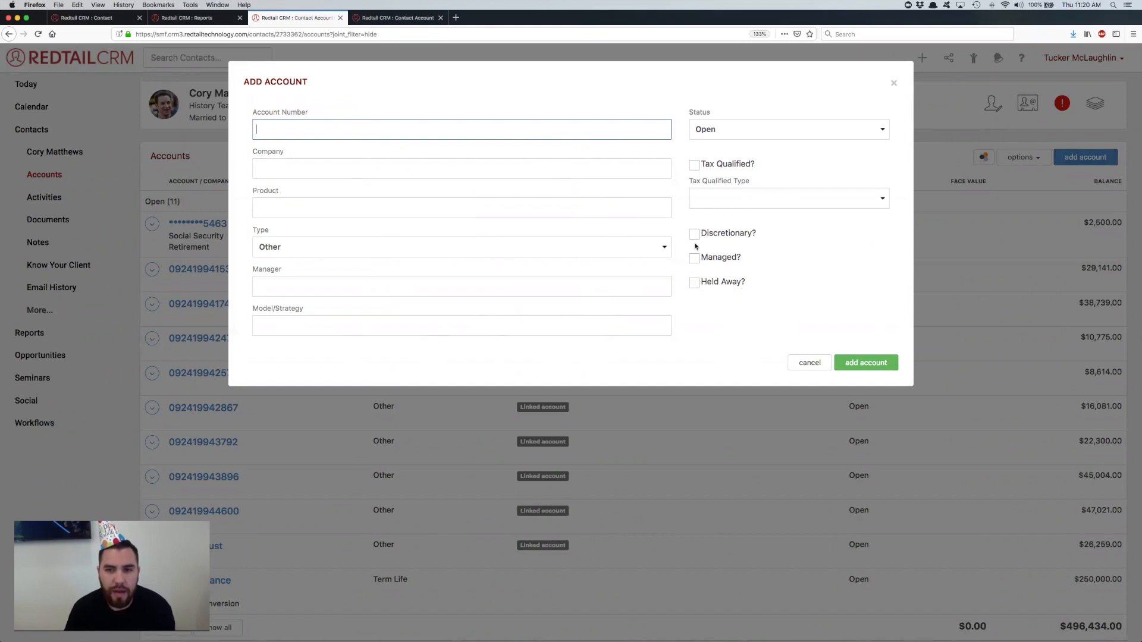
left_click(810, 362)
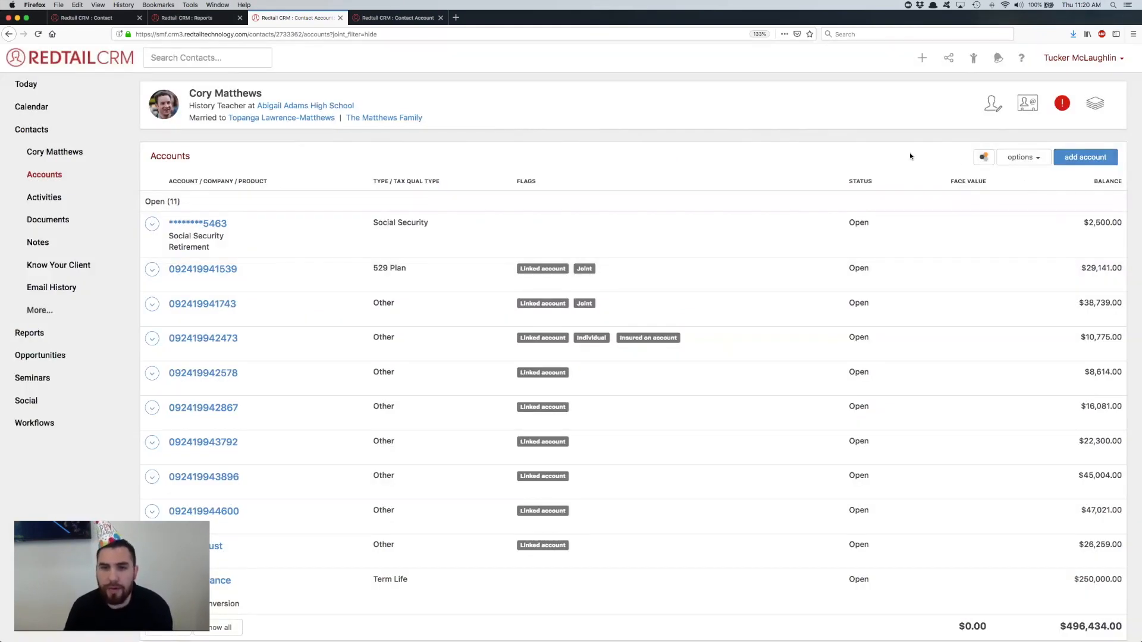
Step: View the contact's risk analysis choices and the reporting and Morningstar options for the accounts
left_click(984, 158)
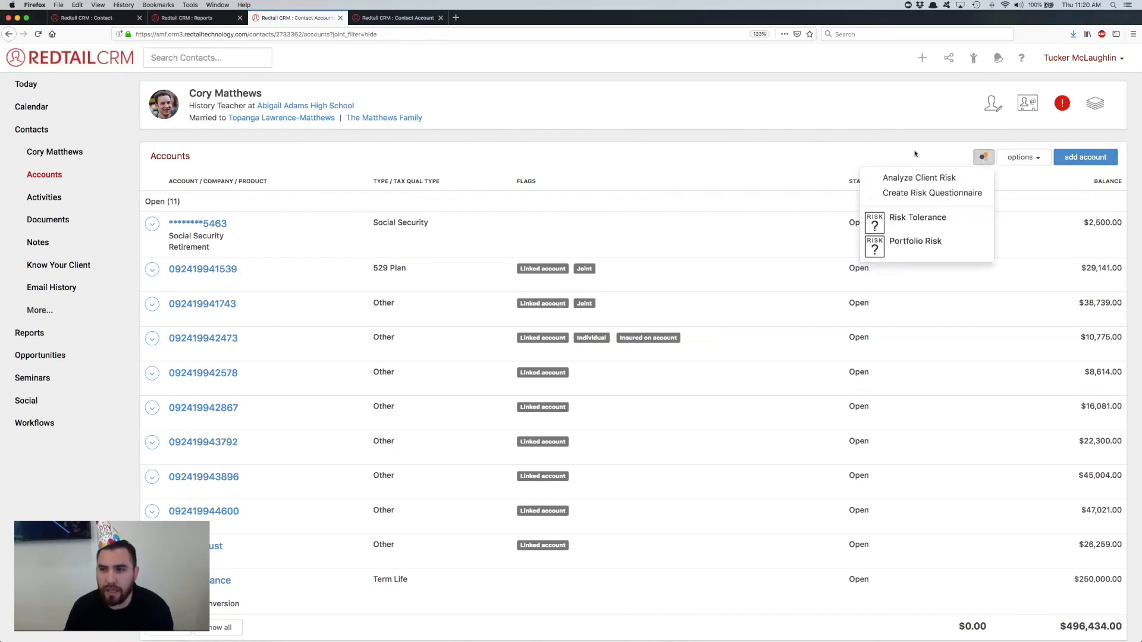
left_click(1038, 157)
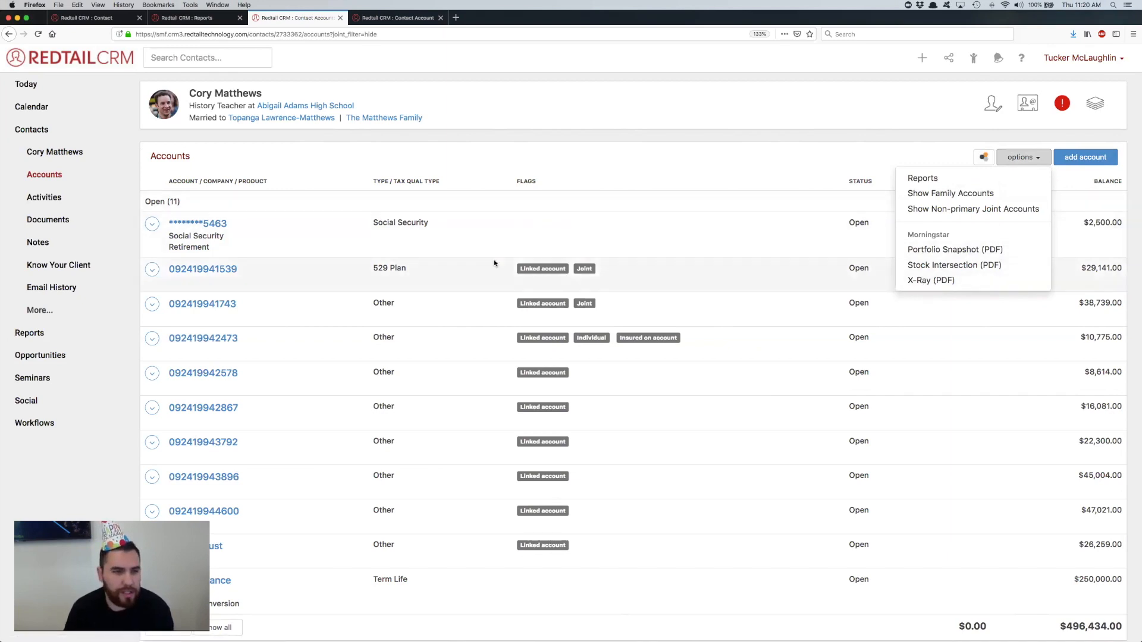
Step: Generate the AdvisoryWorld factsheet for the joint account of type Other and open the resulting PDF
left_click(152, 304)
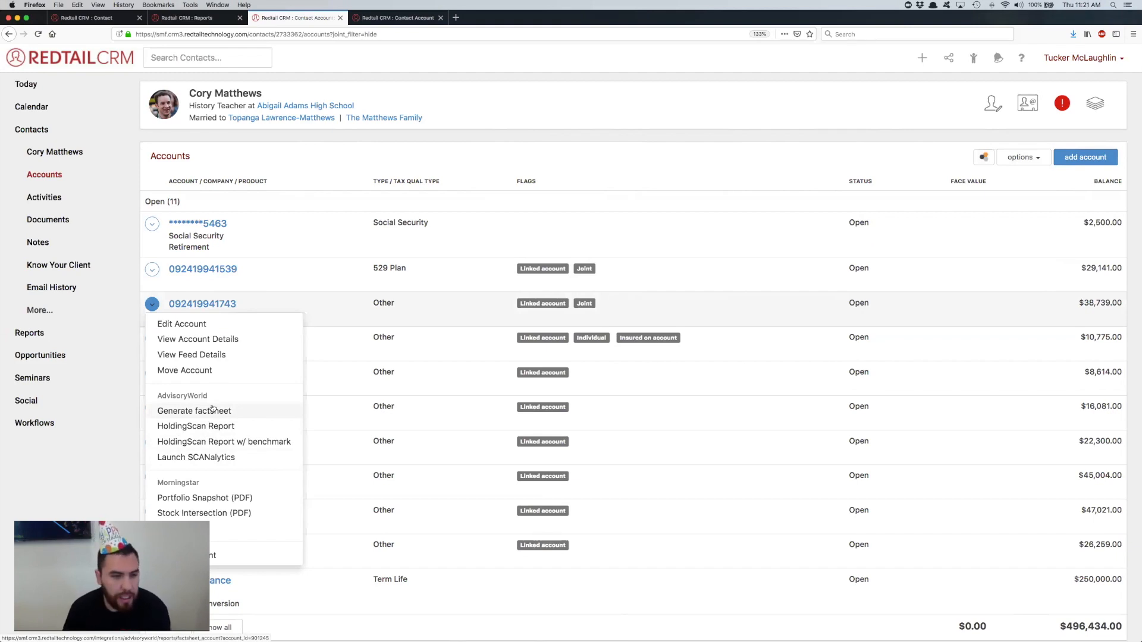
left_click(212, 410)
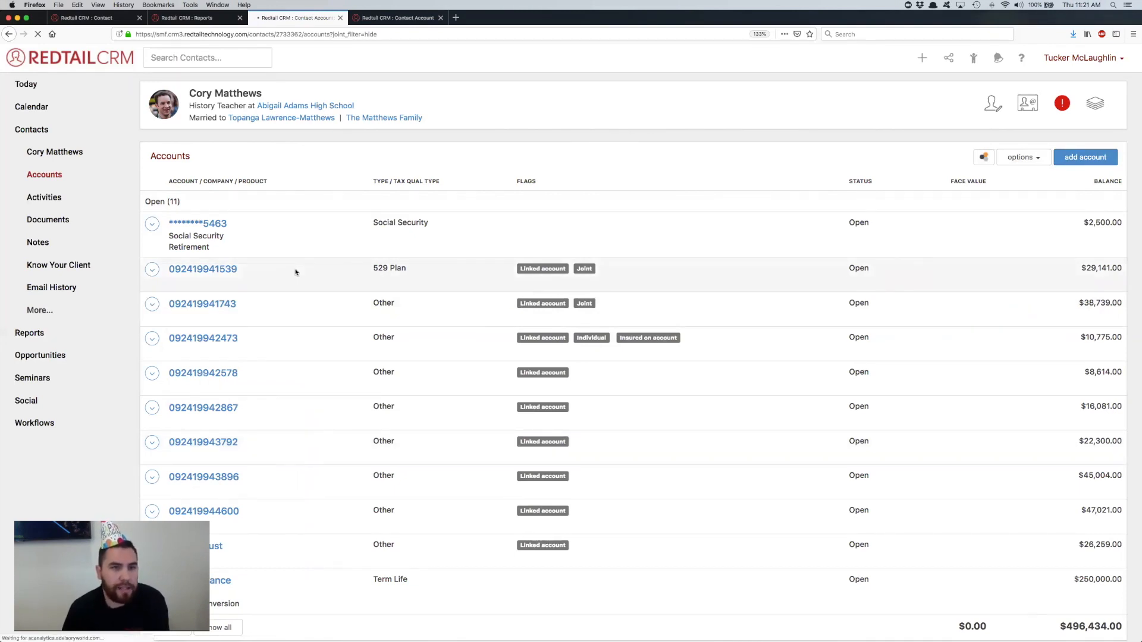
left_click(31, 325)
left_click(172, 377)
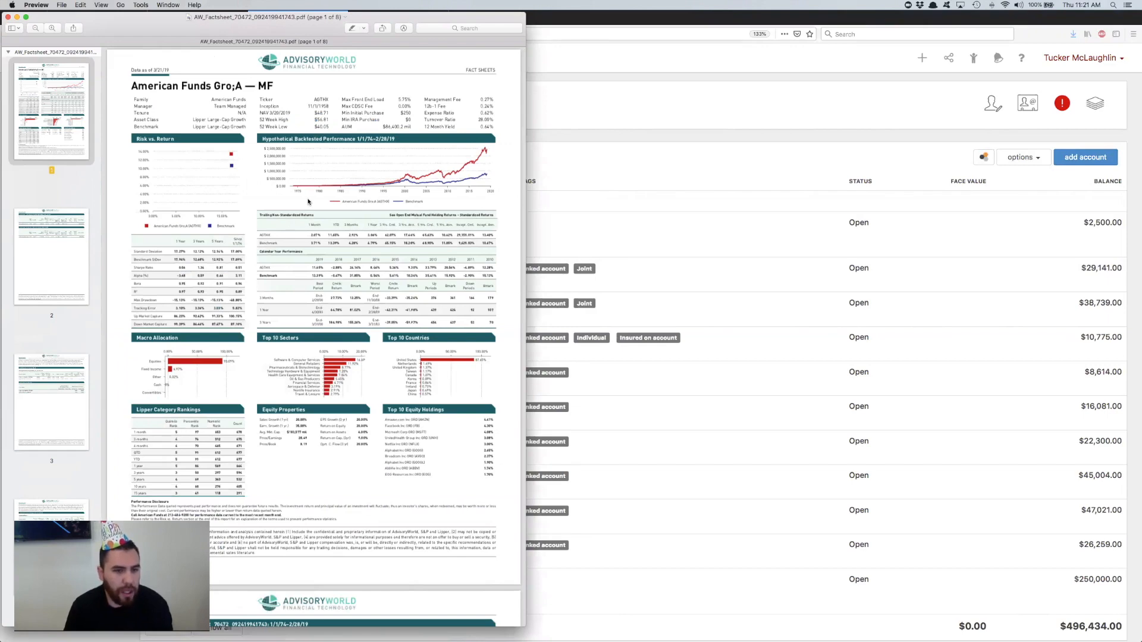
Step: Review the first three pages of the AdvisoryWorld factsheet, return to its first page, and close the PDF
scroll(307, 201, "down", 10)
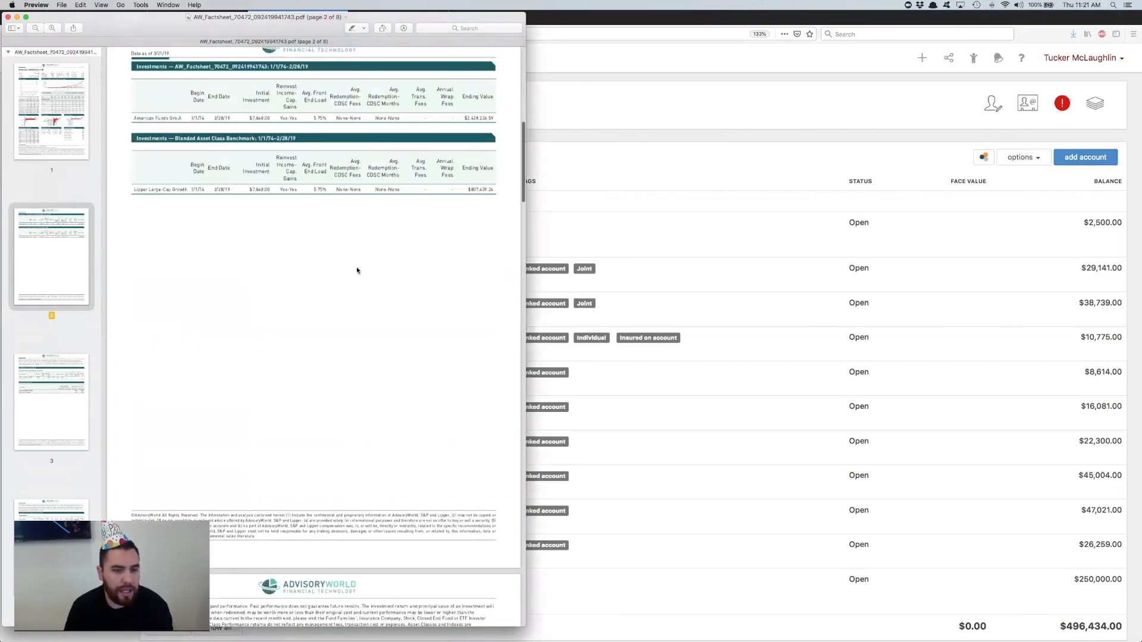
scroll(356, 270, "down", 10)
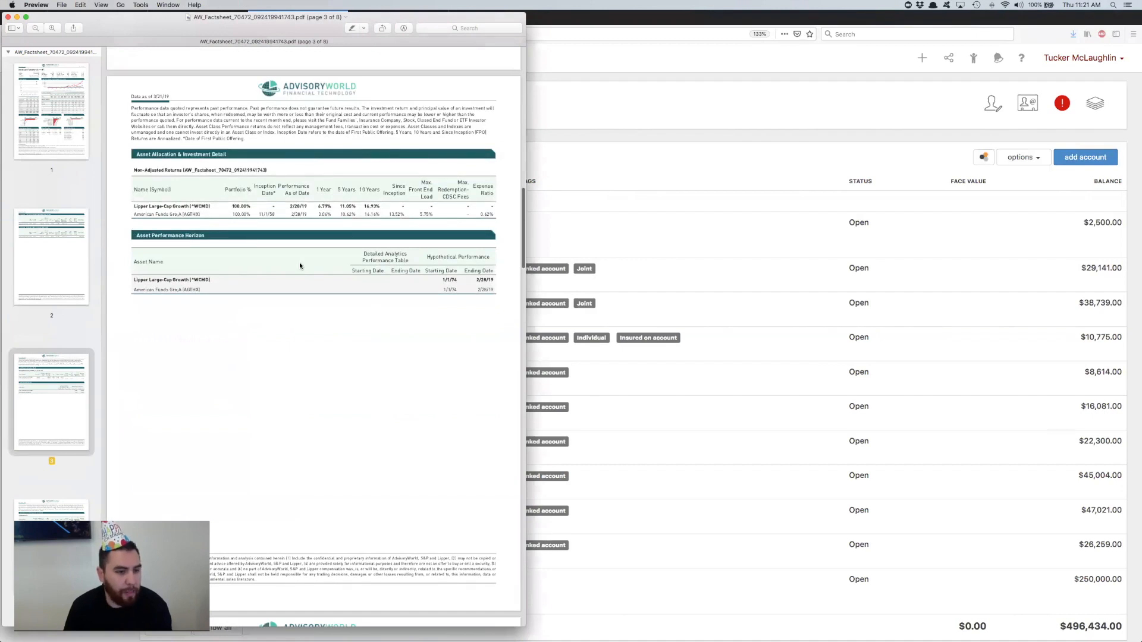
scroll(300, 266, "up", 15)
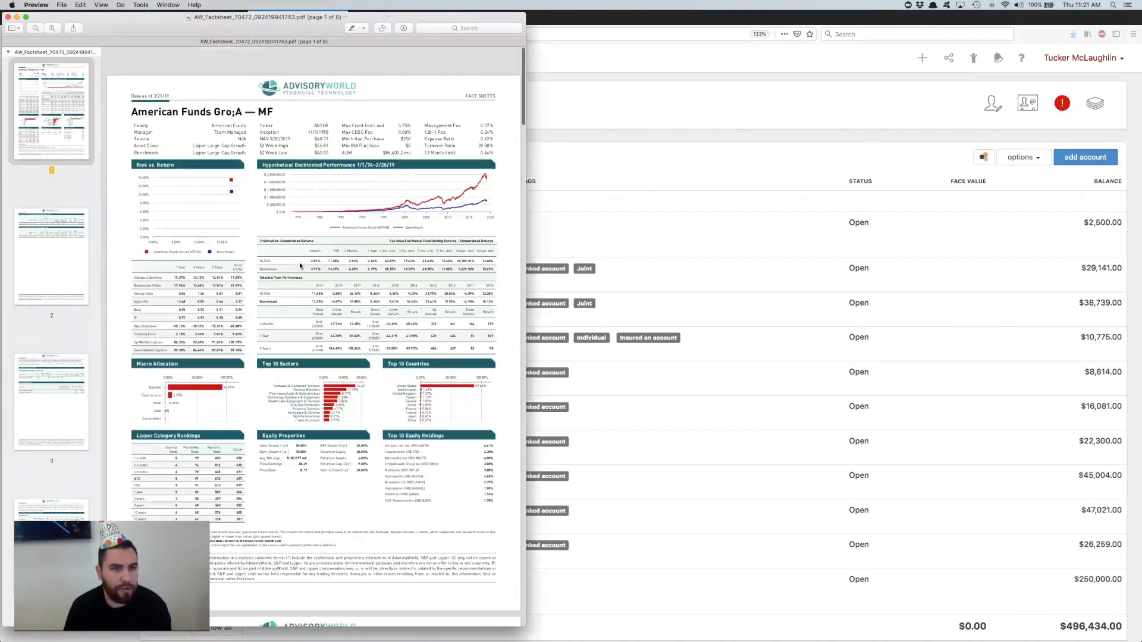
left_click(8, 19)
Step: Return to the contact's accounts and view the account, AdvisoryWorld and Morningstar actions available for the 529 Plan account
left_click(597, 226)
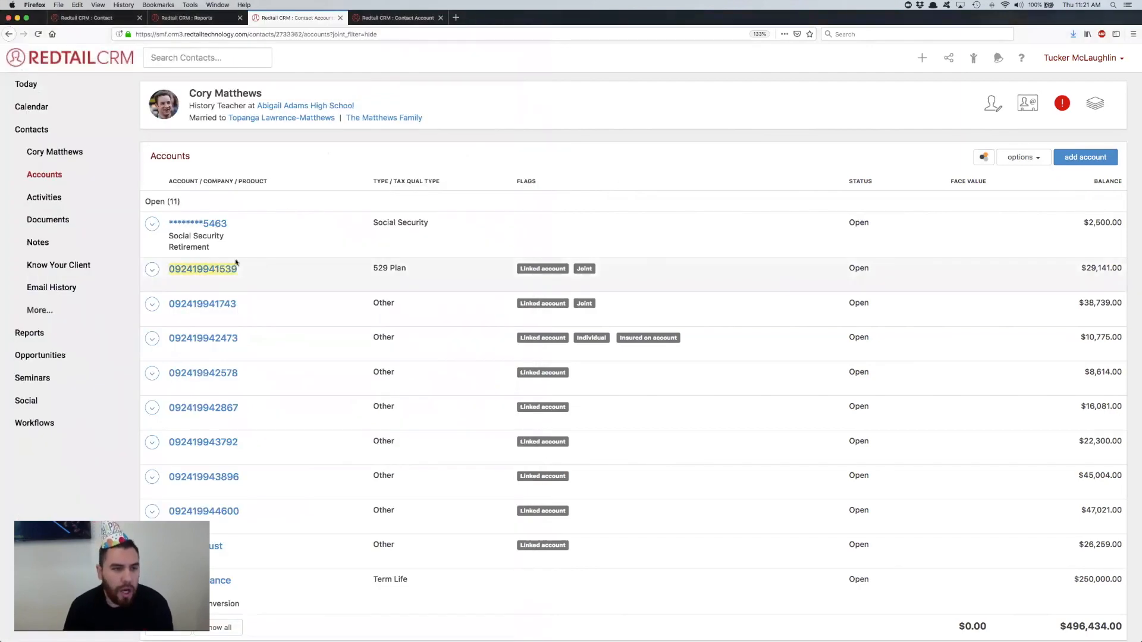
left_click(261, 206)
left_click(260, 206)
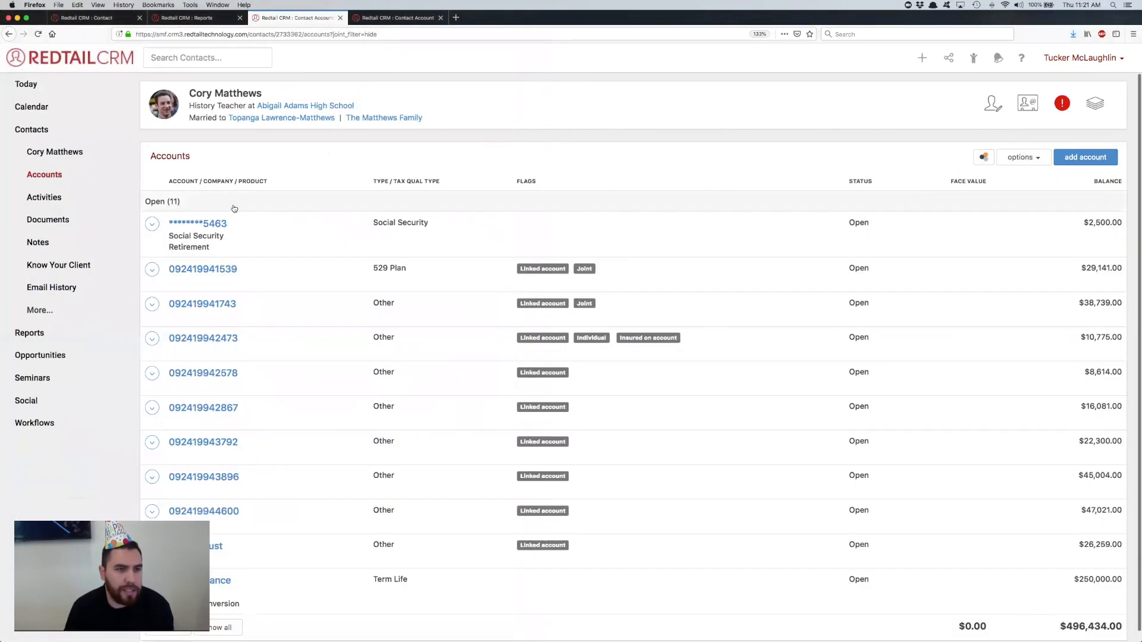
left_click(152, 270)
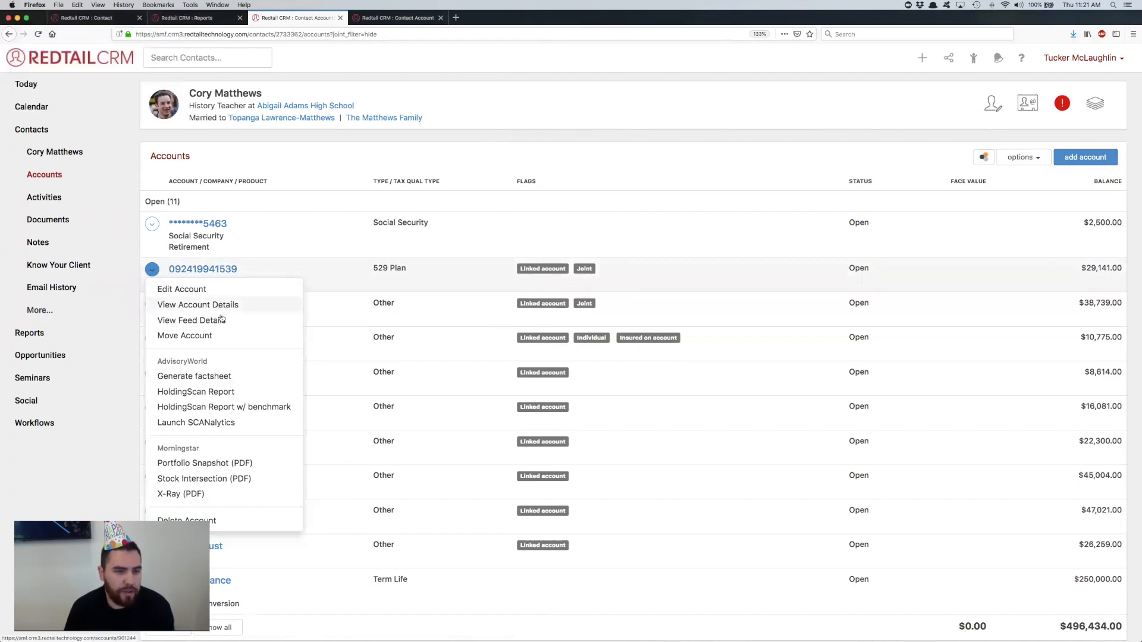
left_click(448, 275)
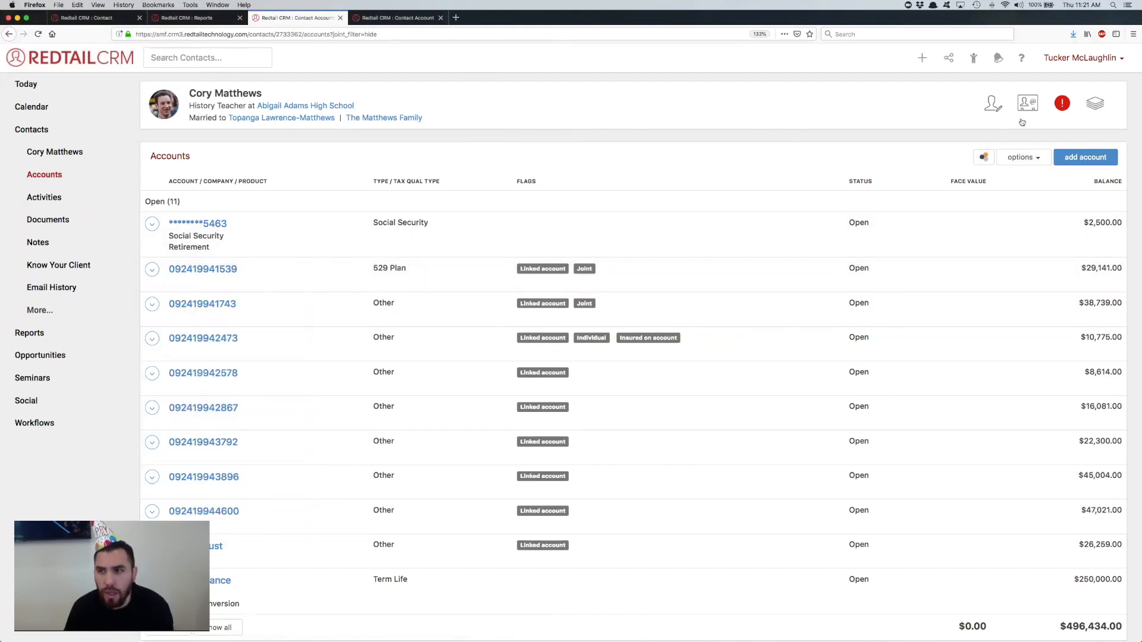
Step: View the list of account reports available for the contact, close it, and look over the account list options again
left_click(1031, 156)
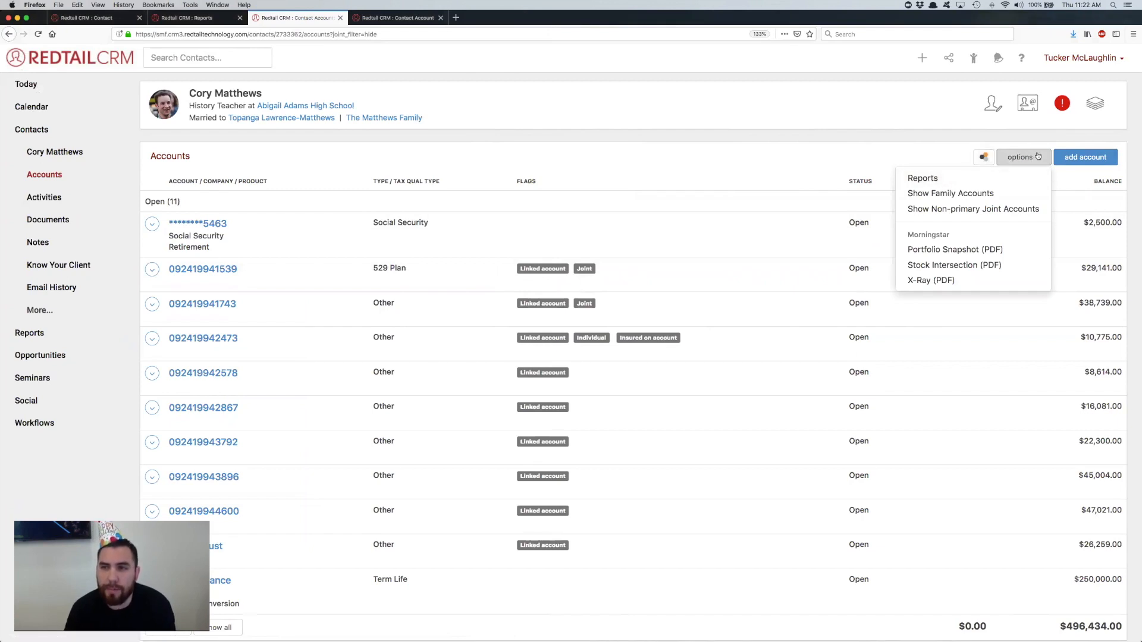
left_click(954, 179)
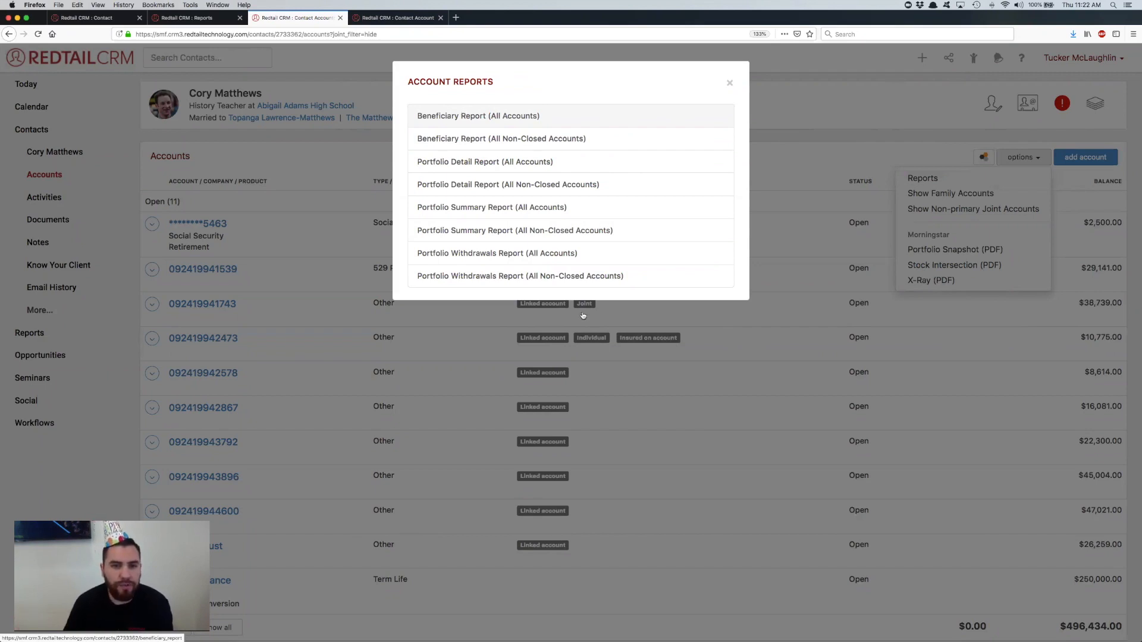
left_click(729, 88)
mouse_move(785, 634)
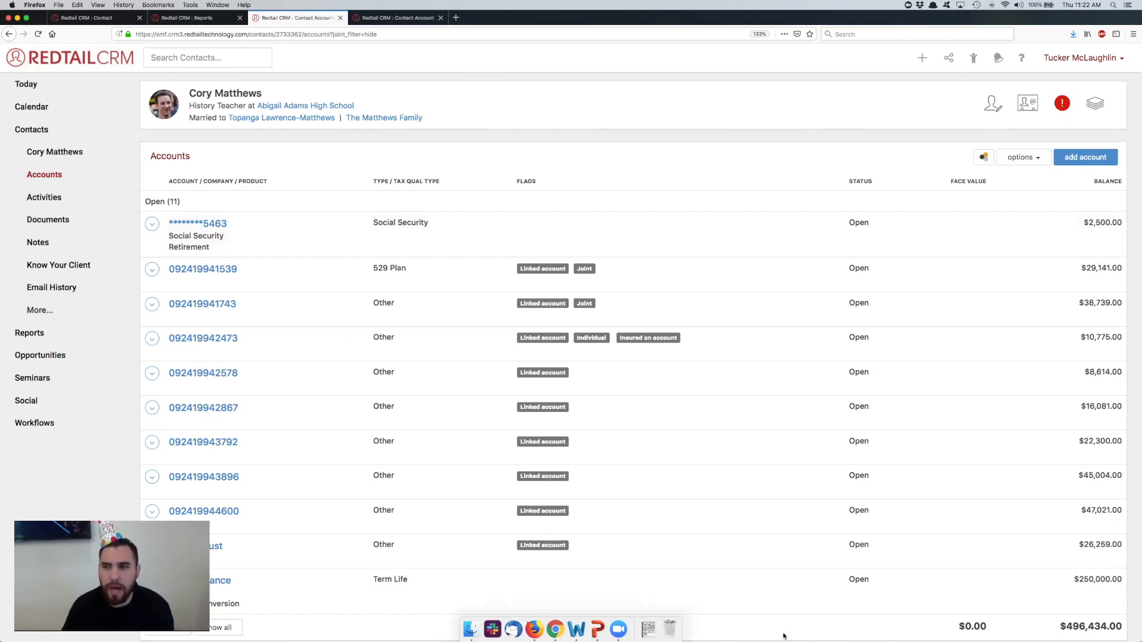
scroll(575, 329, "down", 1)
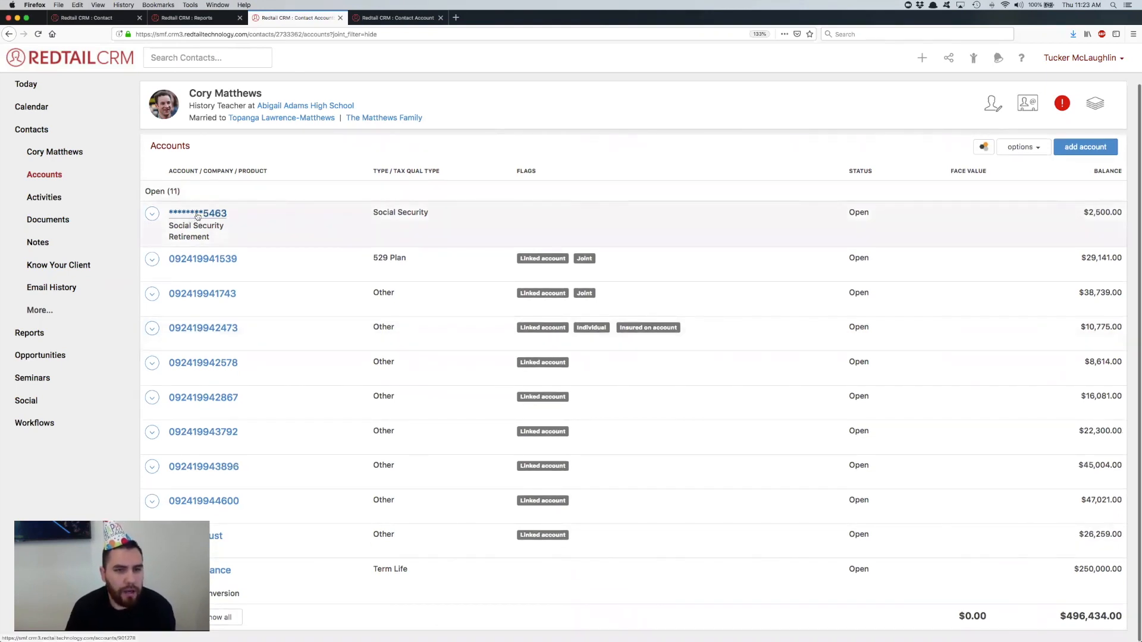
left_click(1032, 148)
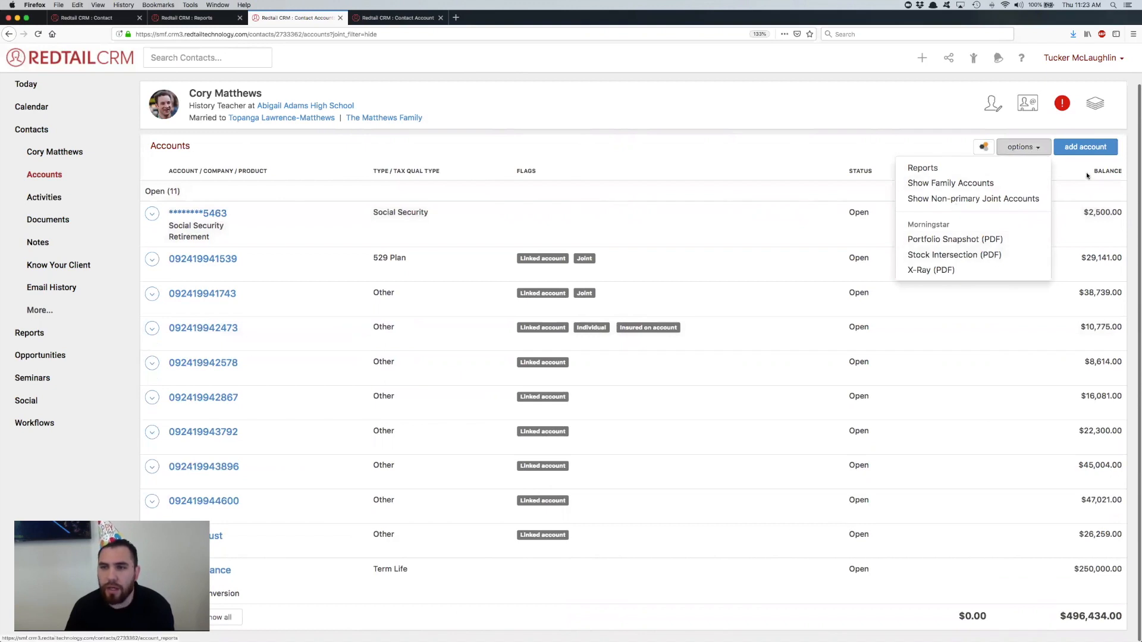
left_click(759, 154)
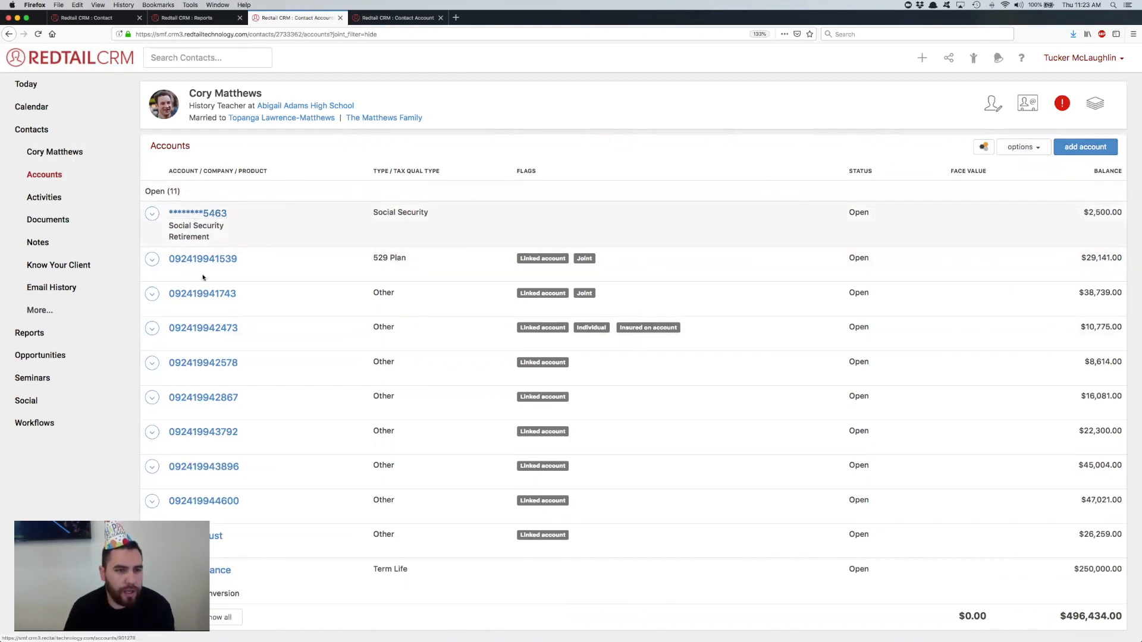
Step: Open the details of the joint account of type Other and review its sections from the account assets down to the transactions
left_click(203, 293)
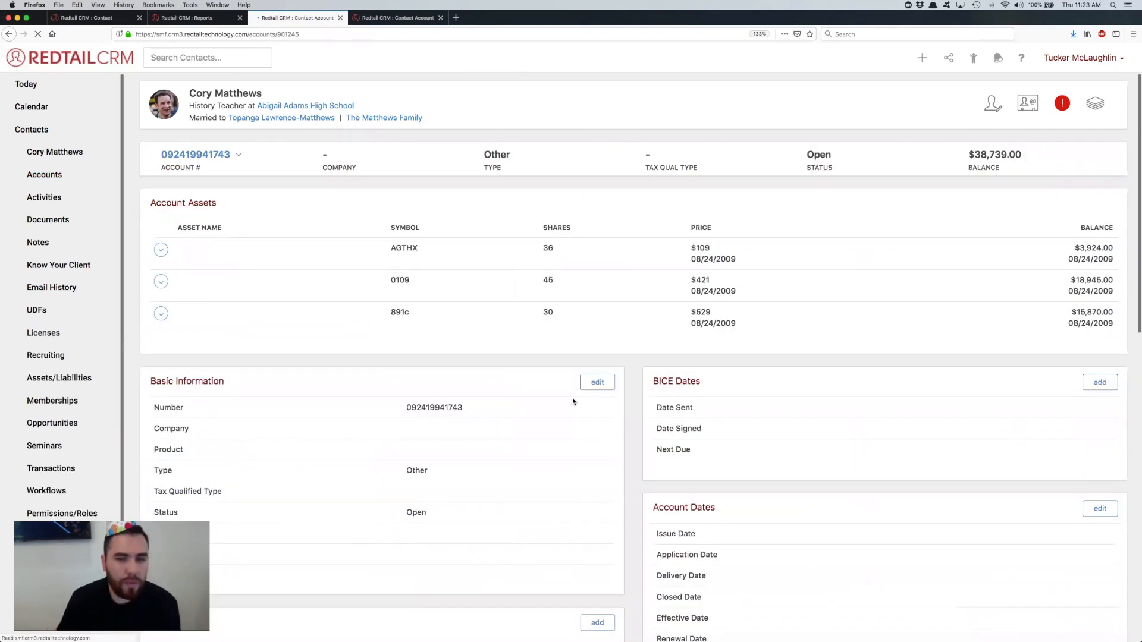
scroll(572, 401, "down", 5)
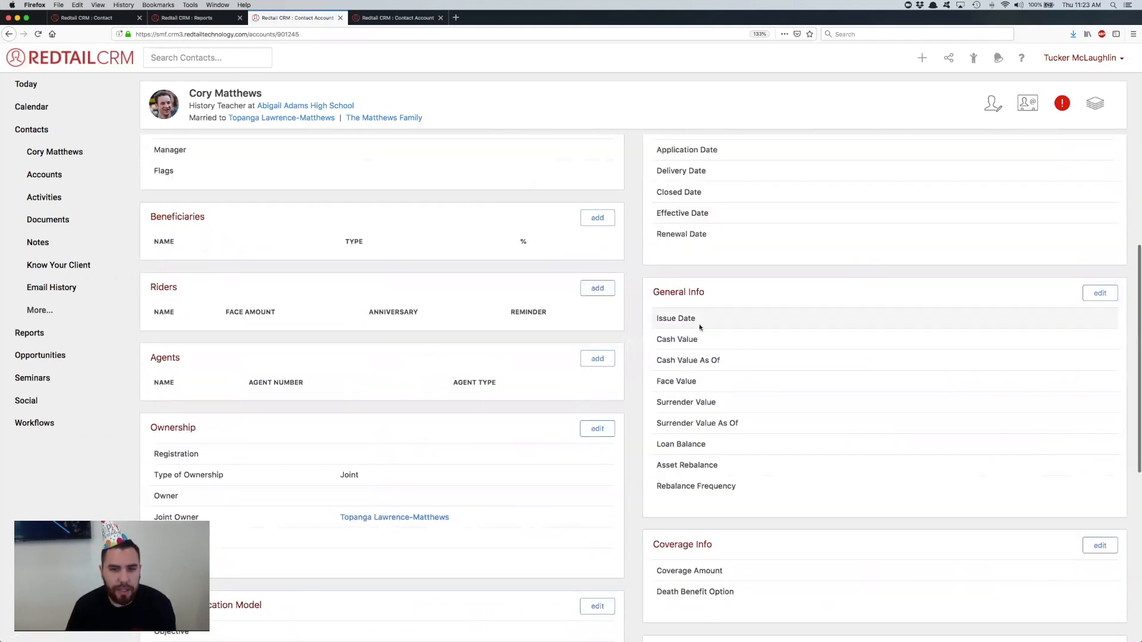
scroll(699, 327, "down", 1)
scroll(699, 326, "down", 5)
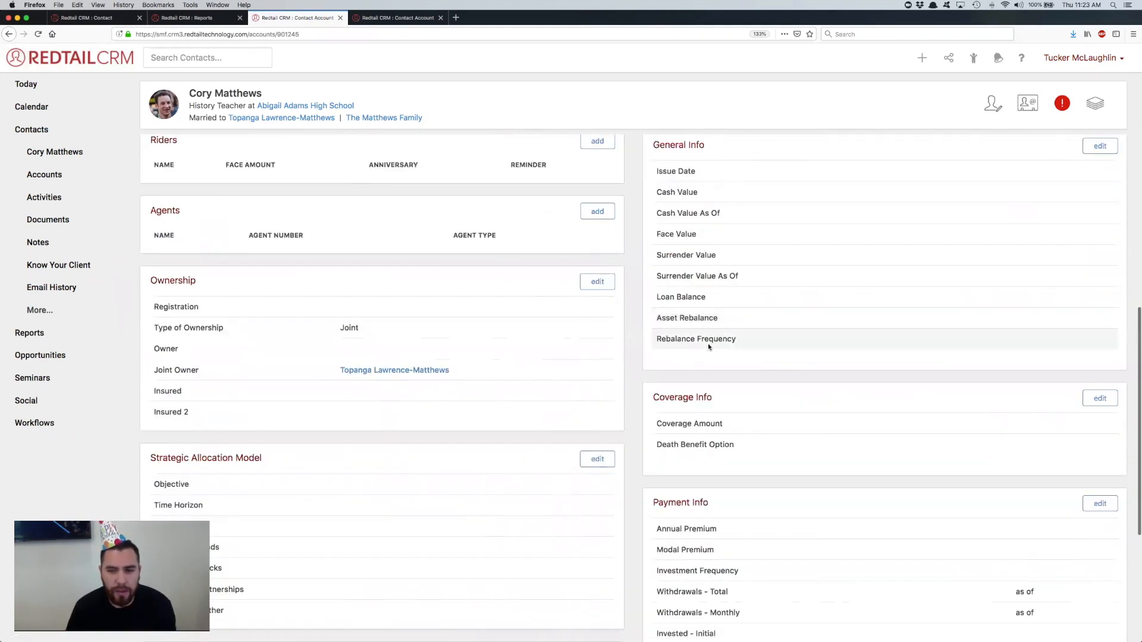
scroll(402, 294, "down", 2)
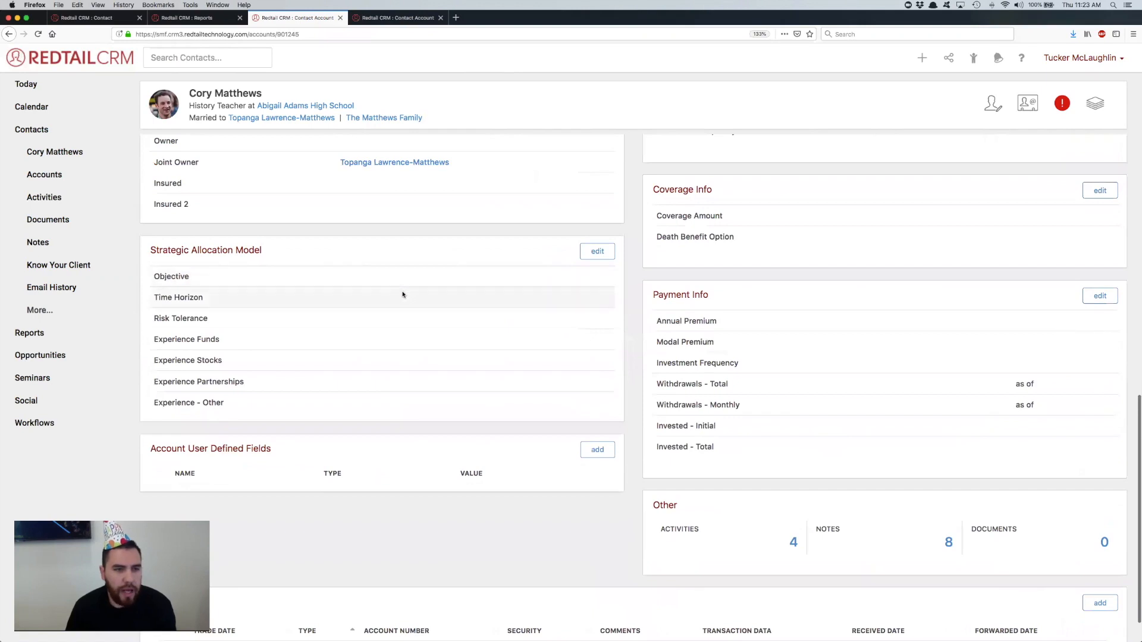
scroll(403, 295, "down", 1)
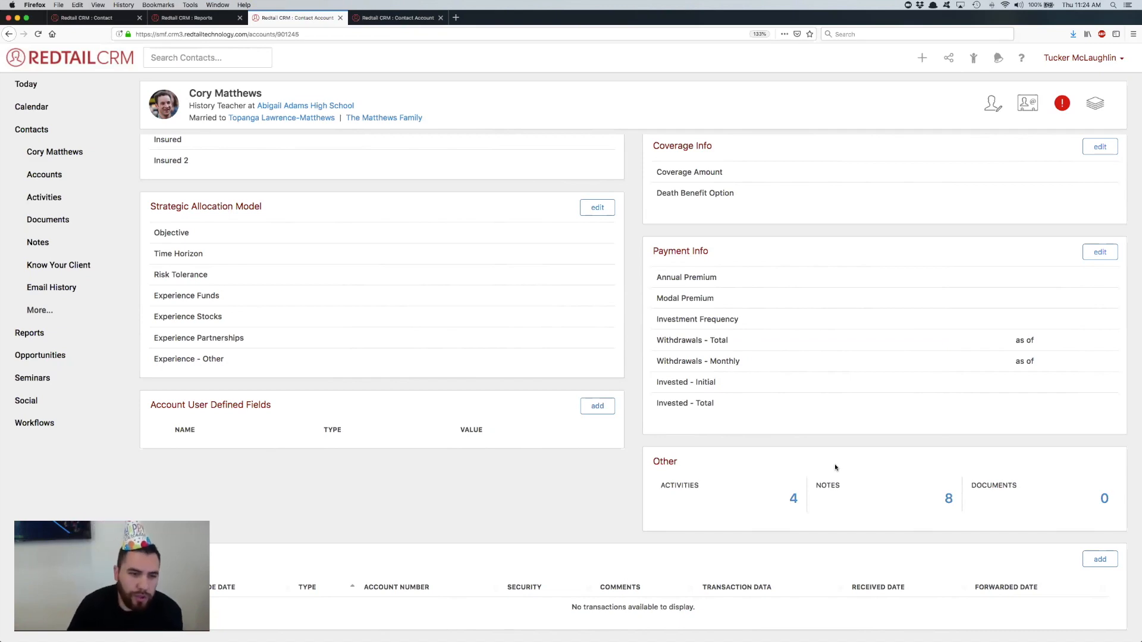
Step: Add the user defined field RMD Amount to the account with the value 3,500
left_click(597, 406)
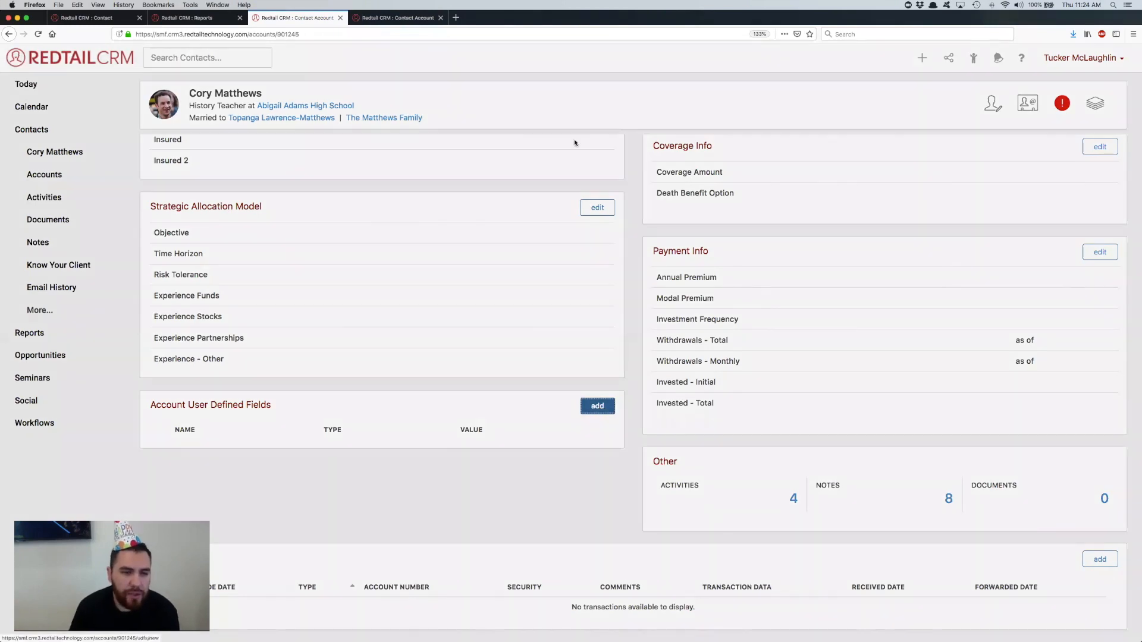
left_click(505, 133)
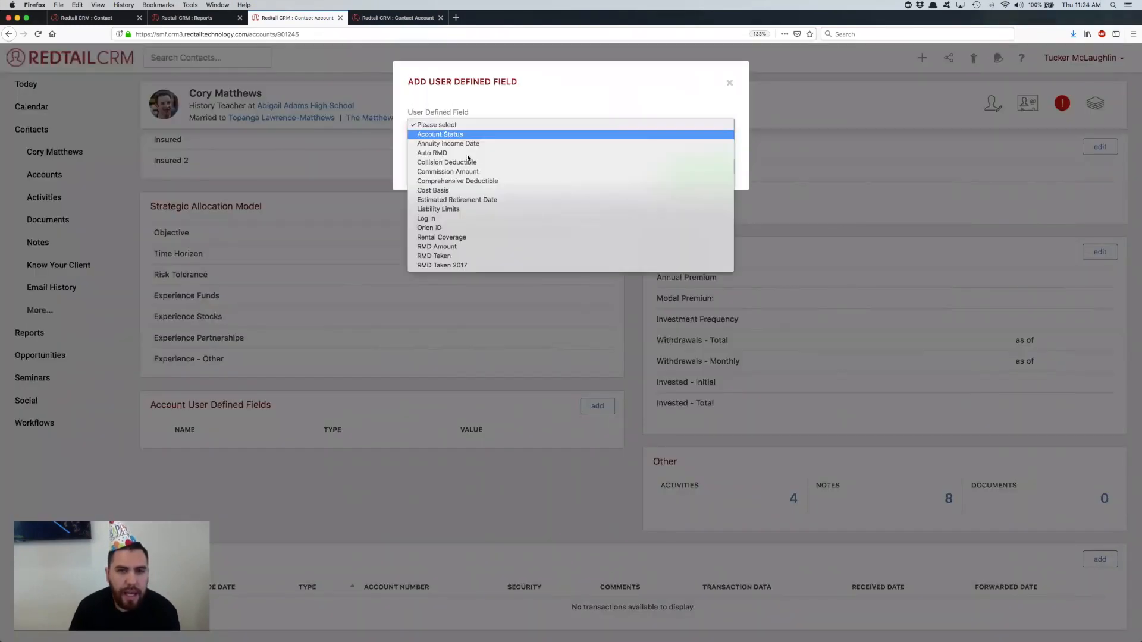
left_click(464, 247)
left_click(516, 185)
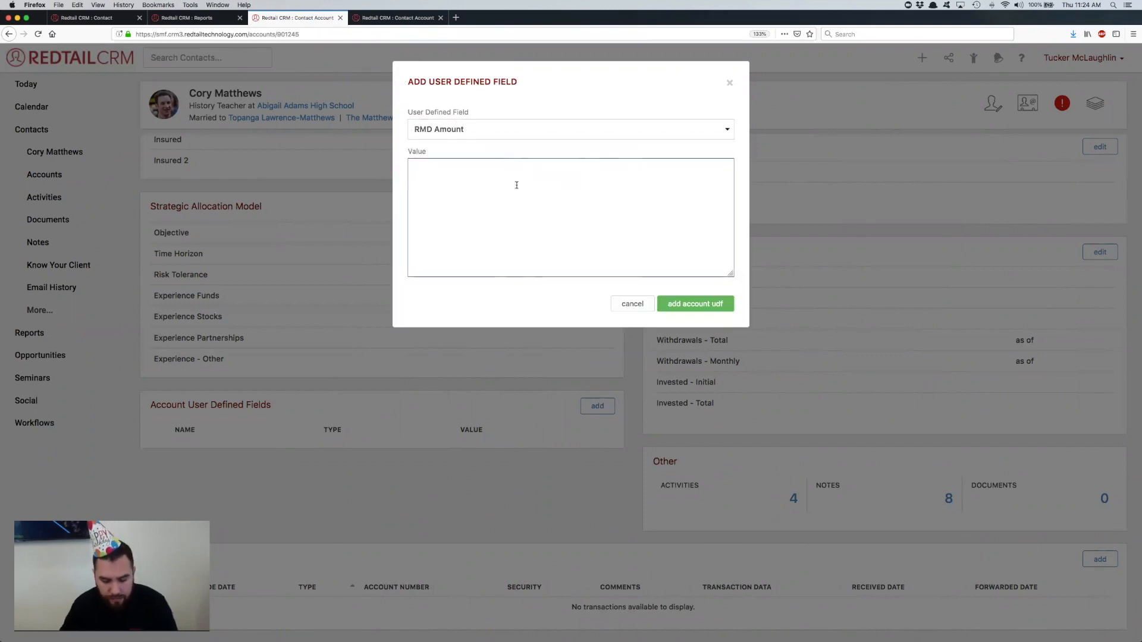
type("35")
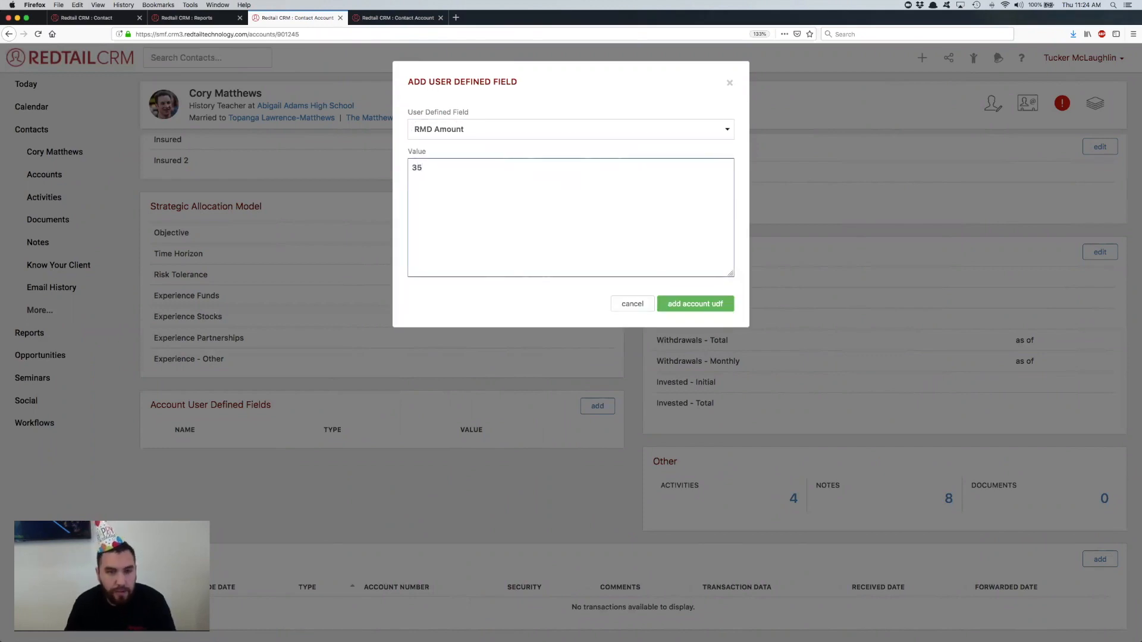
key("BackSpace")
type(",500")
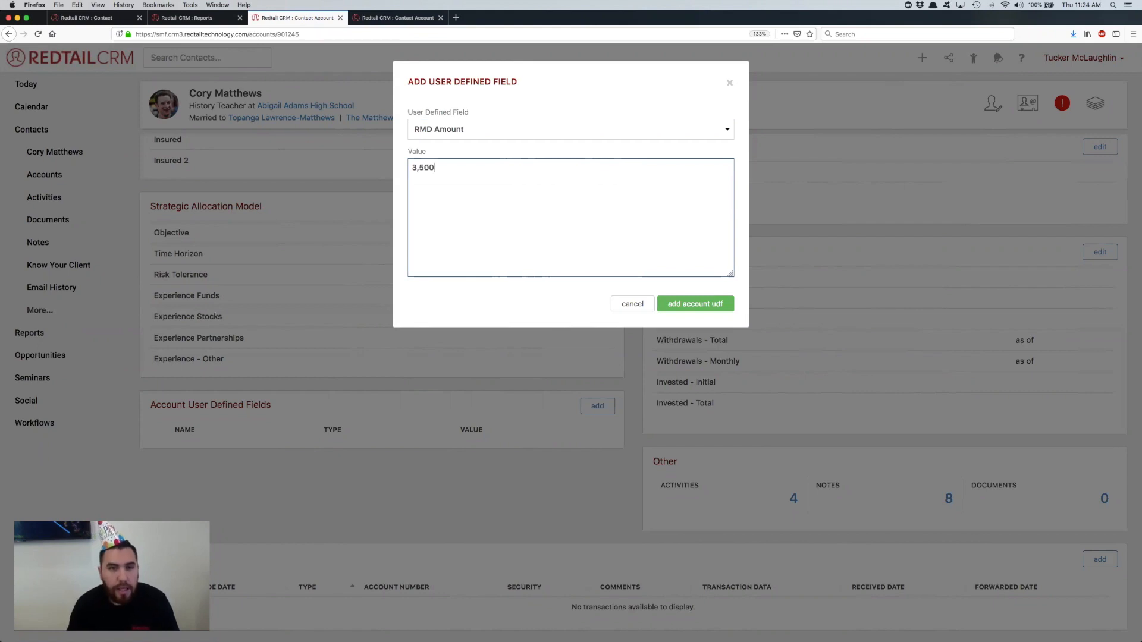
left_click(704, 305)
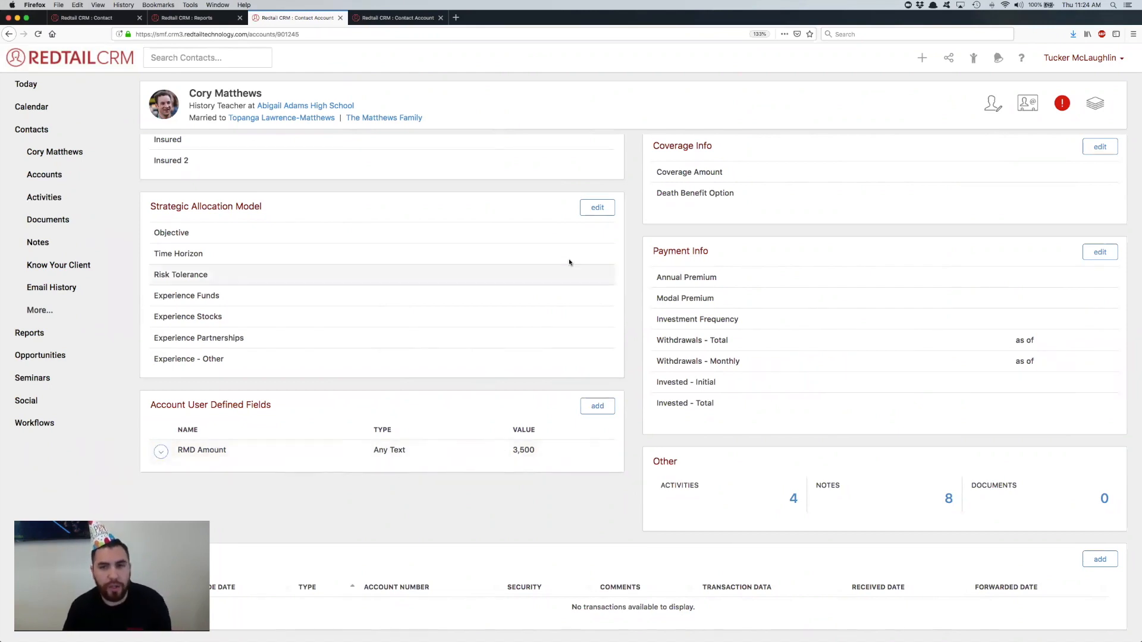
Step: Review the account's assets, its user defined fields, and its linked activities, notes and documents
scroll(569, 260, "up", 10)
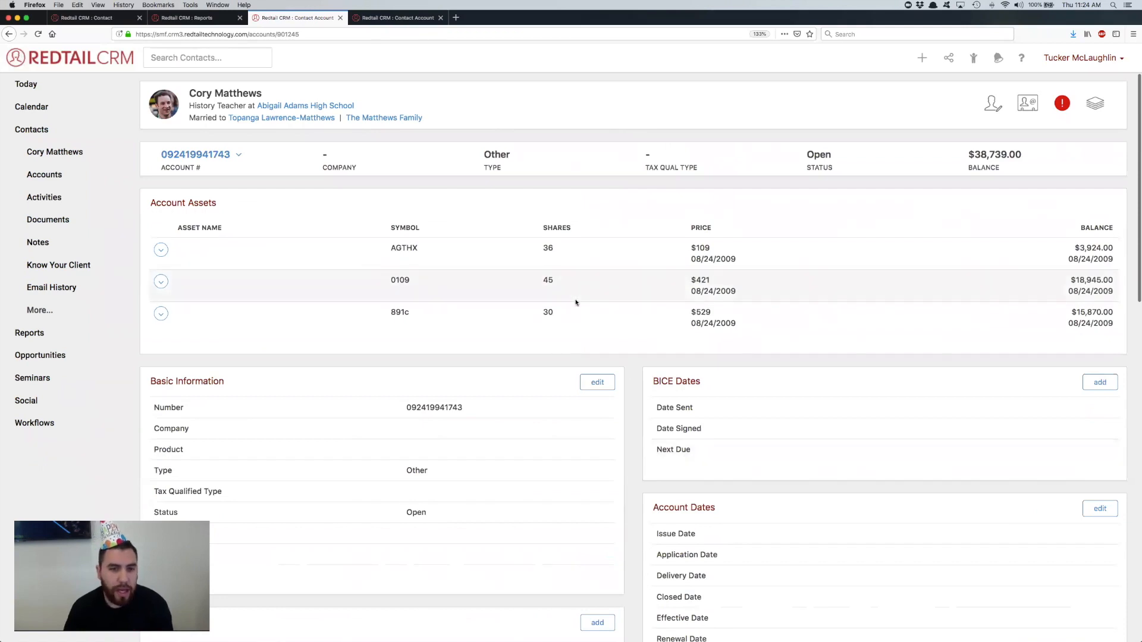
scroll(576, 303, "down", 10)
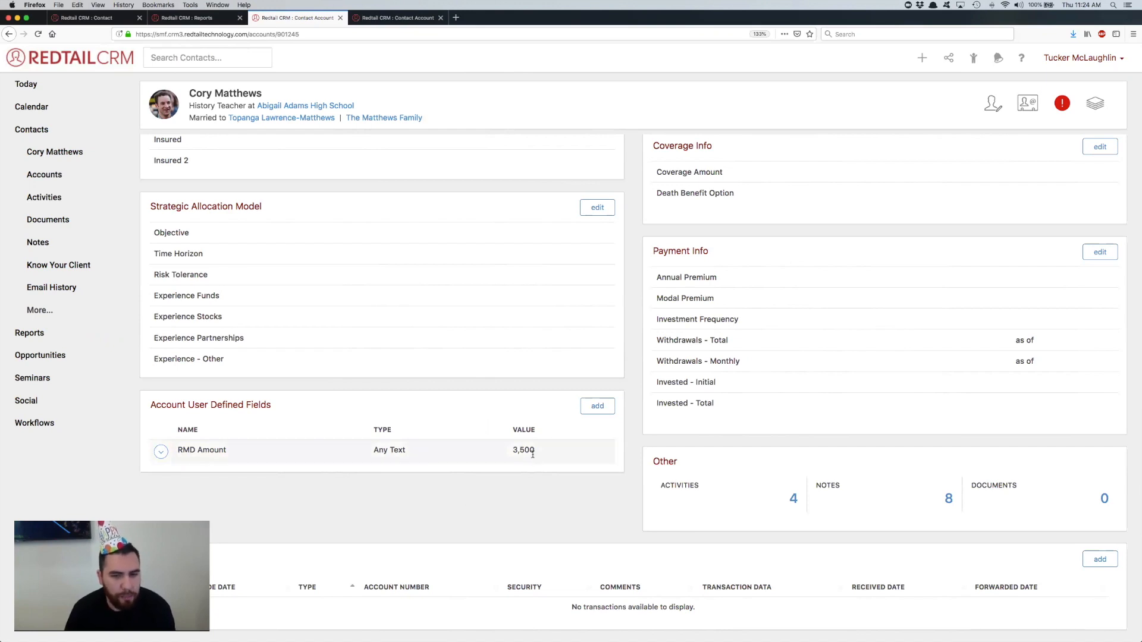
scroll(512, 485, "up", 1)
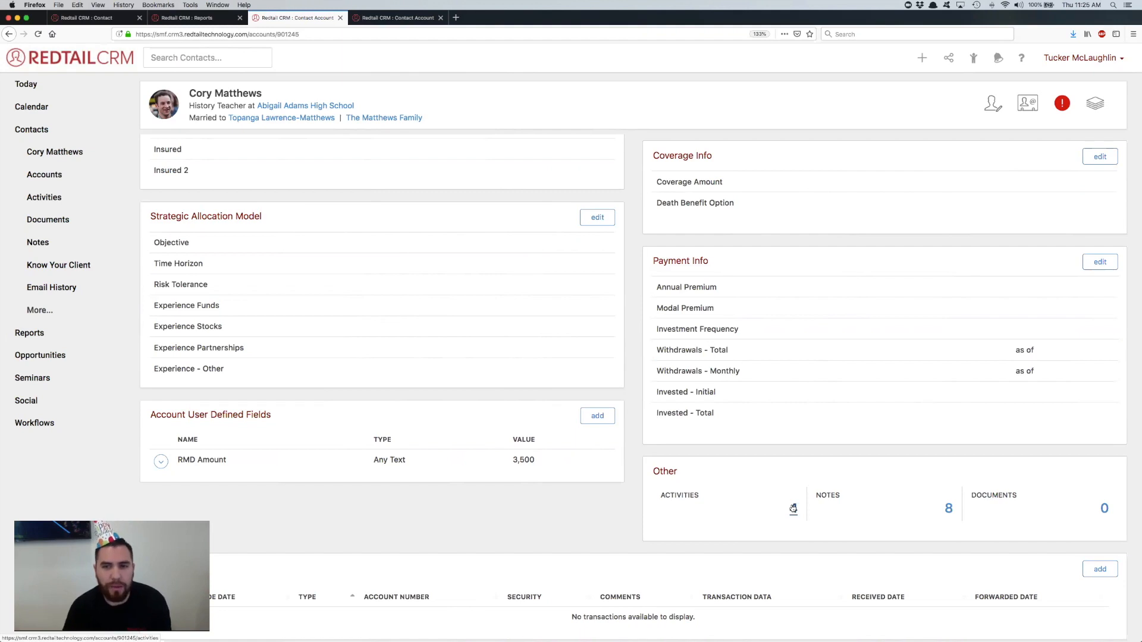
Step: Open the account's notes, view the form for adding an account note, and cancel it without entering anything
left_click(948, 509)
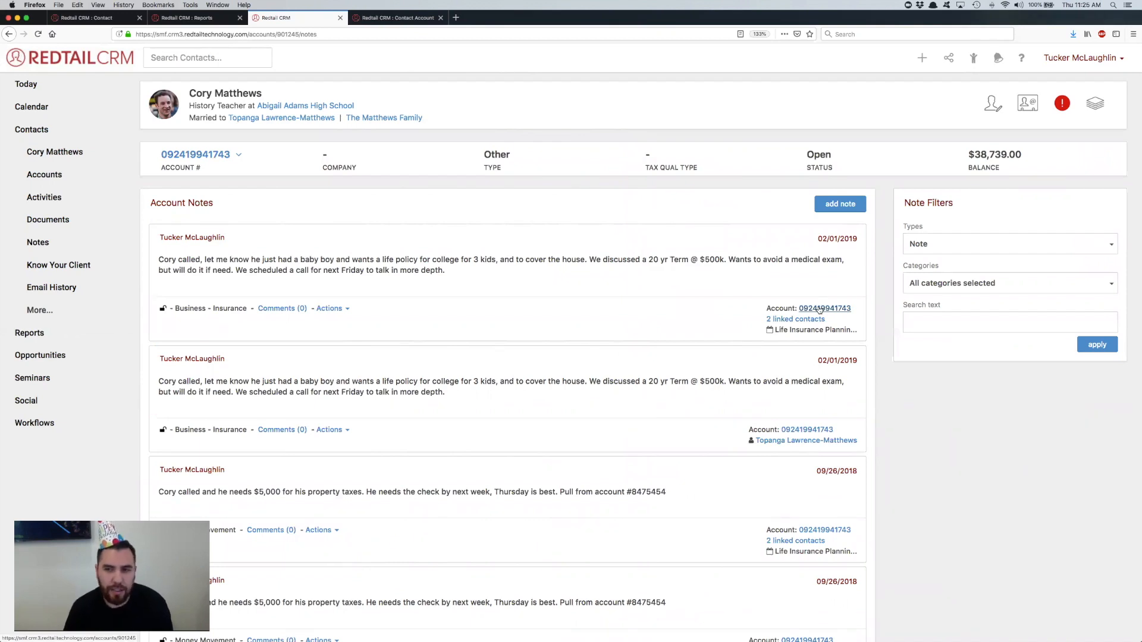
left_click(840, 204)
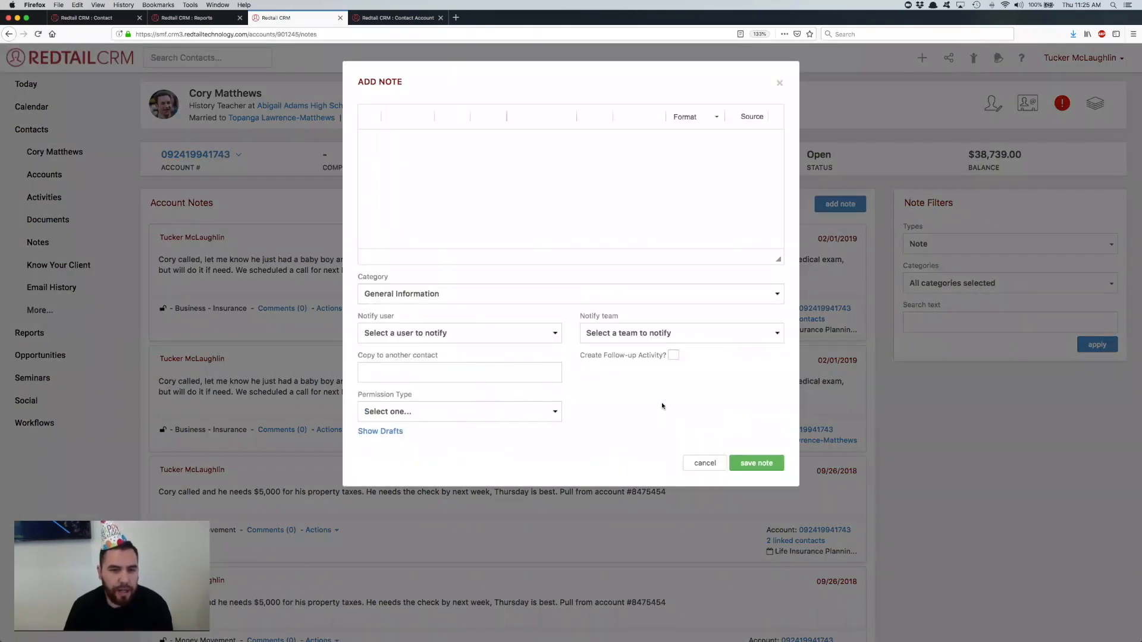
left_click(705, 463)
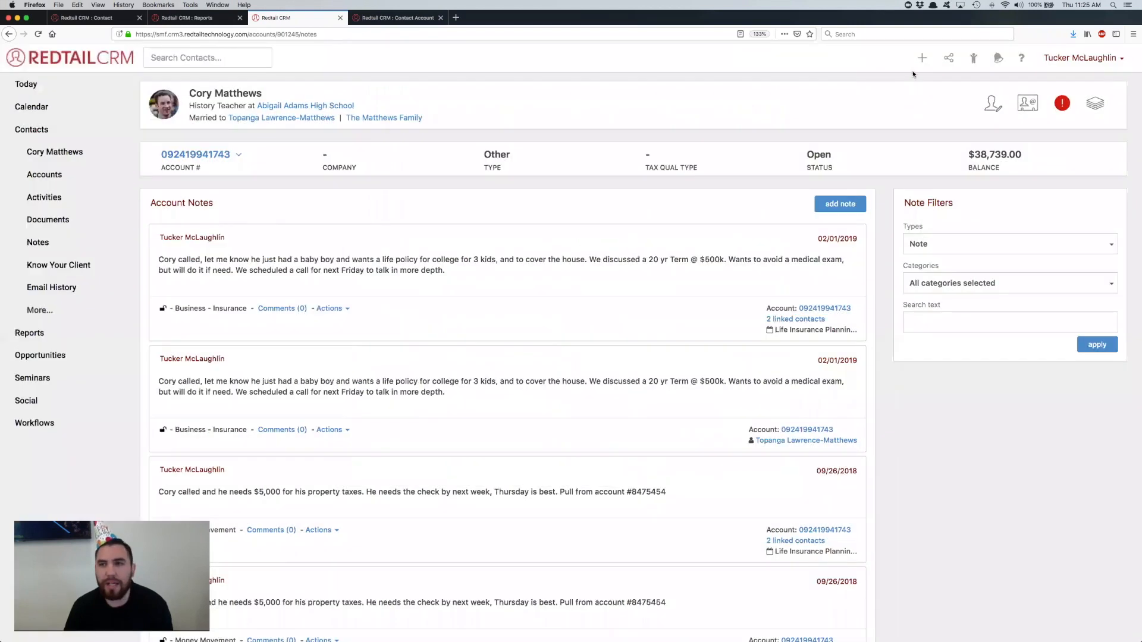
Step: Start a new note for the contact, link it to the first open account of type Other, and cancel it without saving
left_click(921, 60)
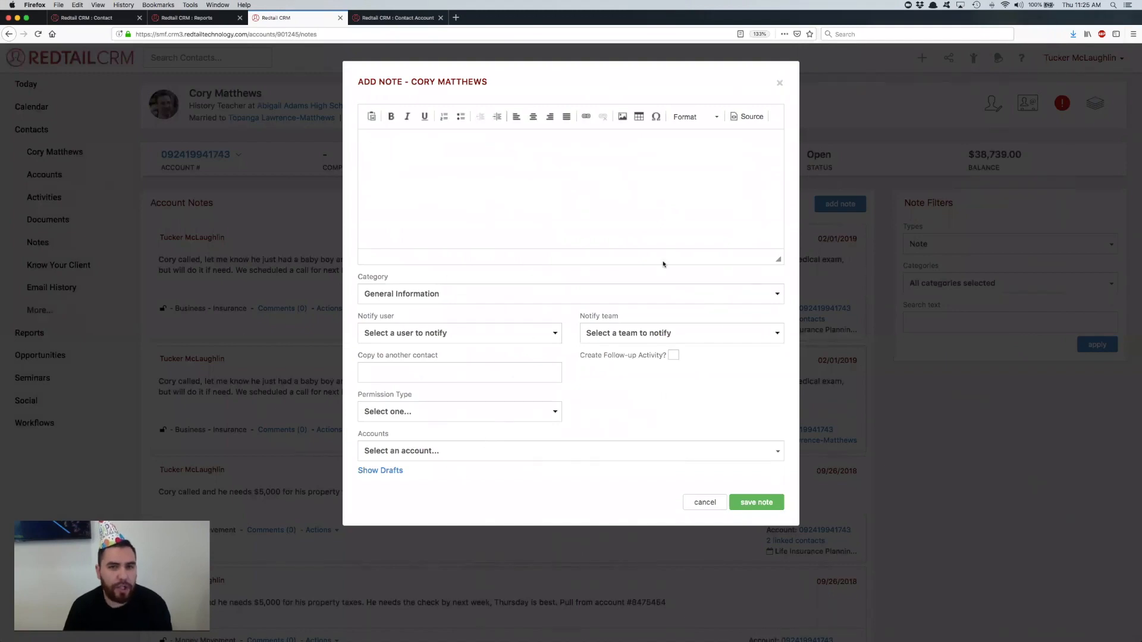
left_click(457, 451)
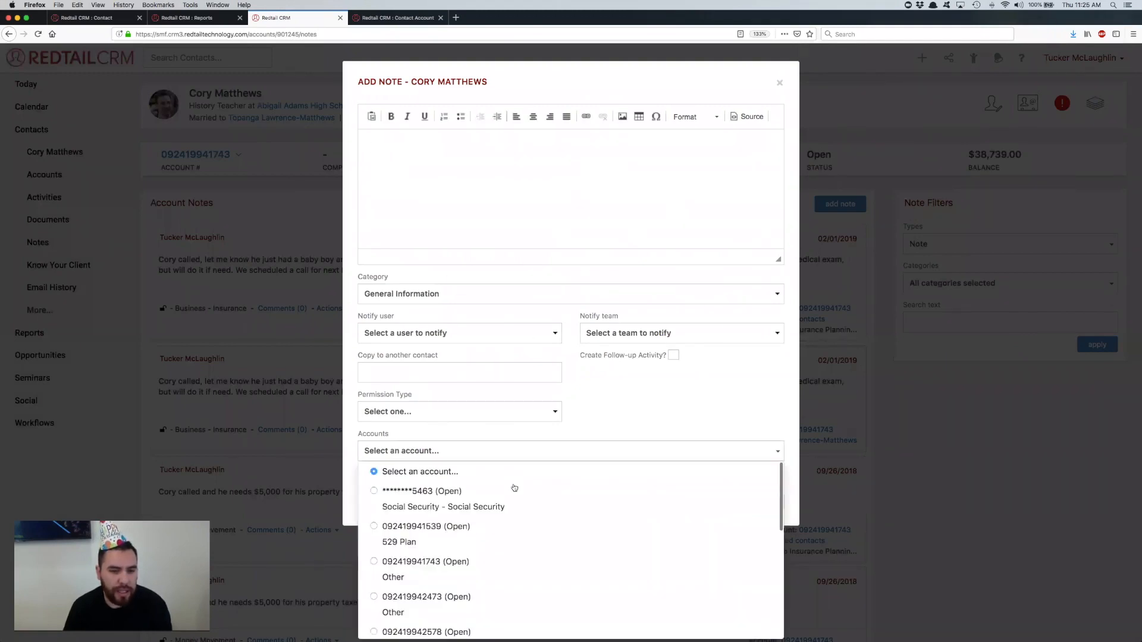
left_click_drag(489, 83, 410, 82)
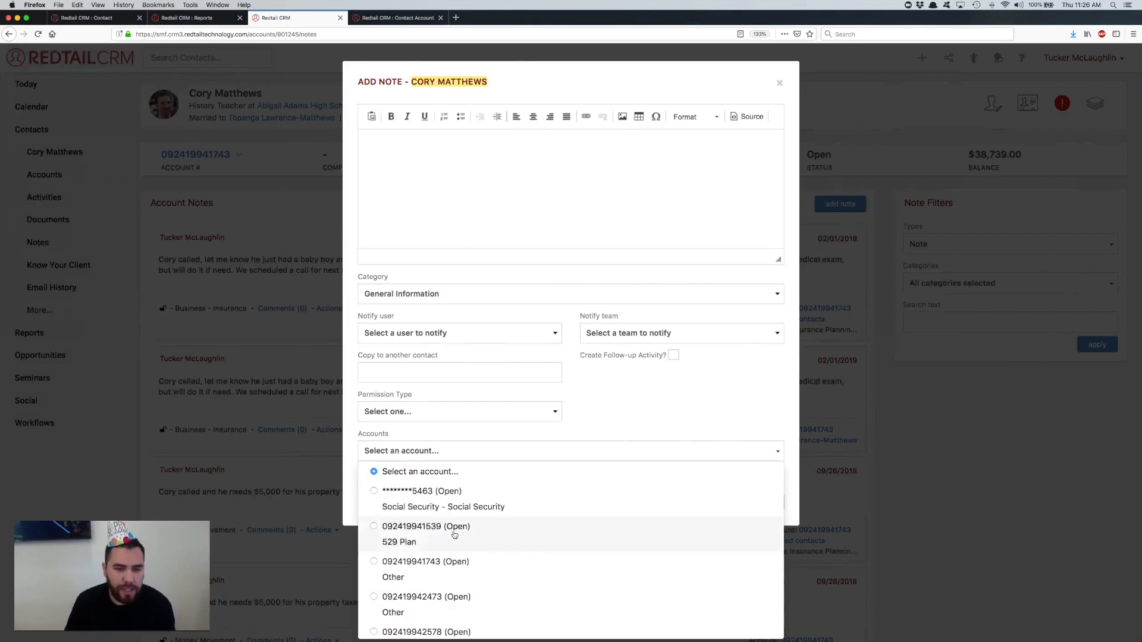
left_click(464, 566)
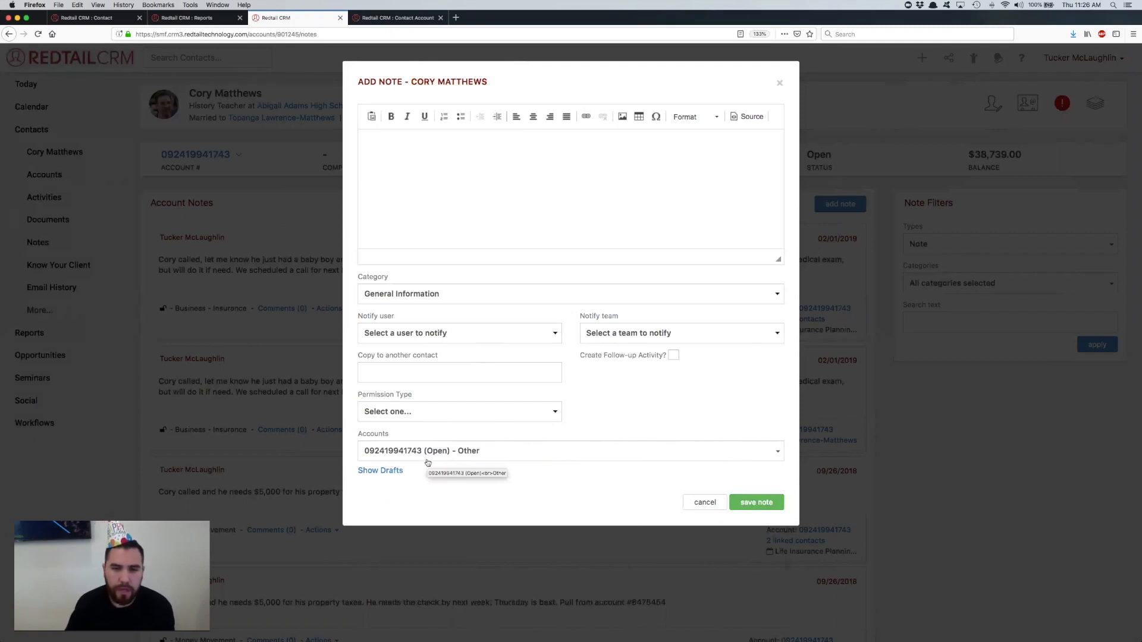
left_click(698, 501)
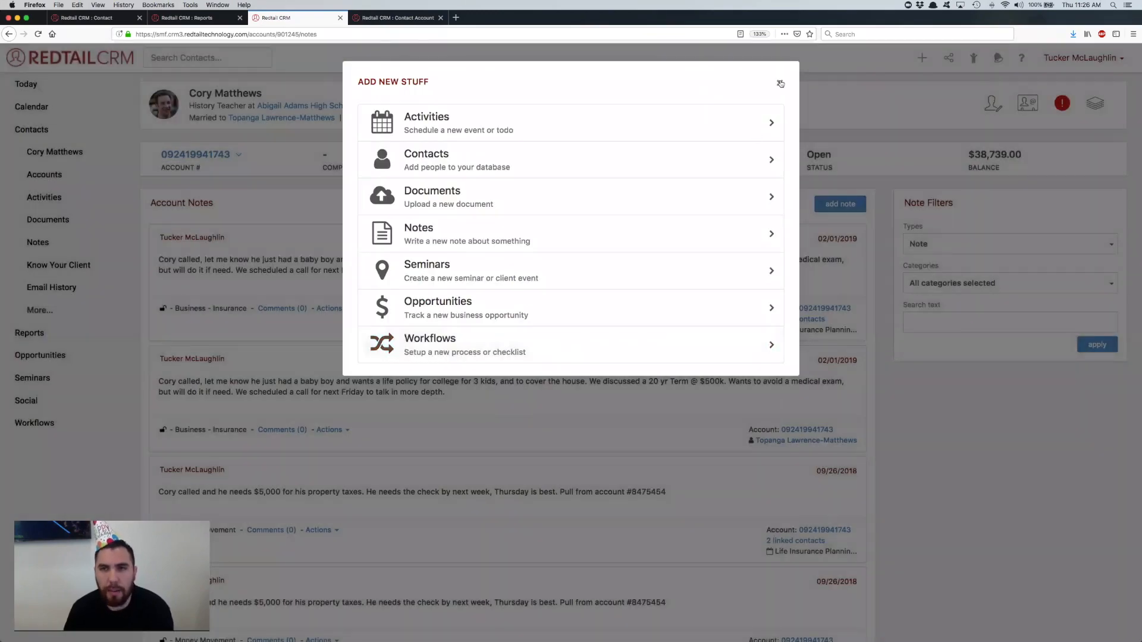
left_click(779, 83)
scroll(636, 222, "down", 3)
scroll(636, 223, "up", 3)
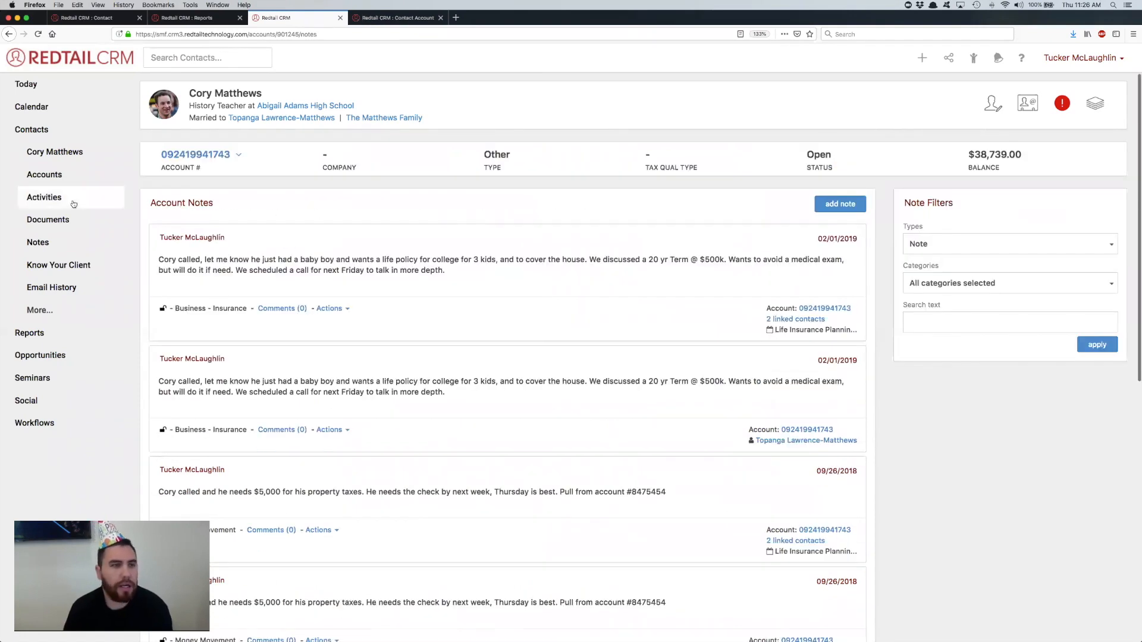
Step: Return to the account's details and show the completed activities linked to the account
left_click(9, 34)
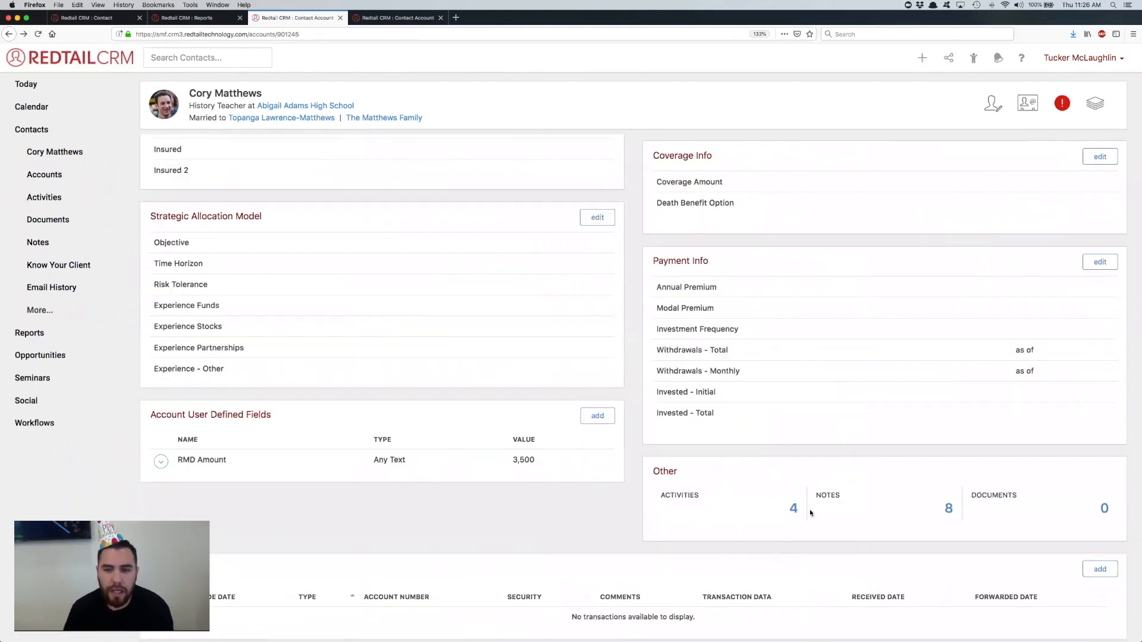
left_click(793, 508)
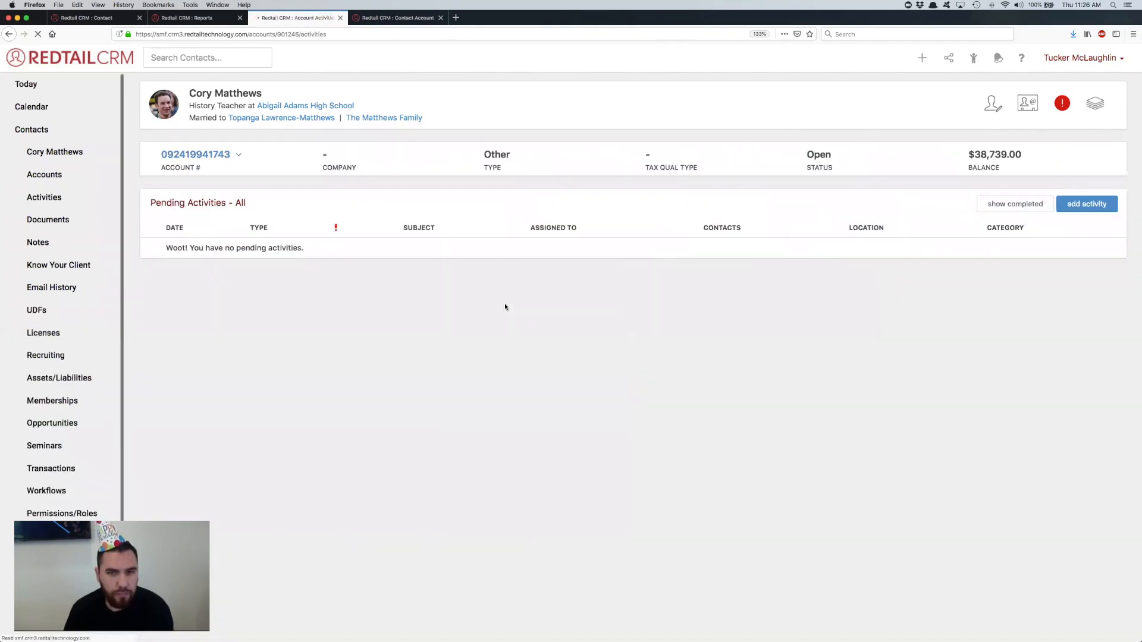
left_click(1047, 210)
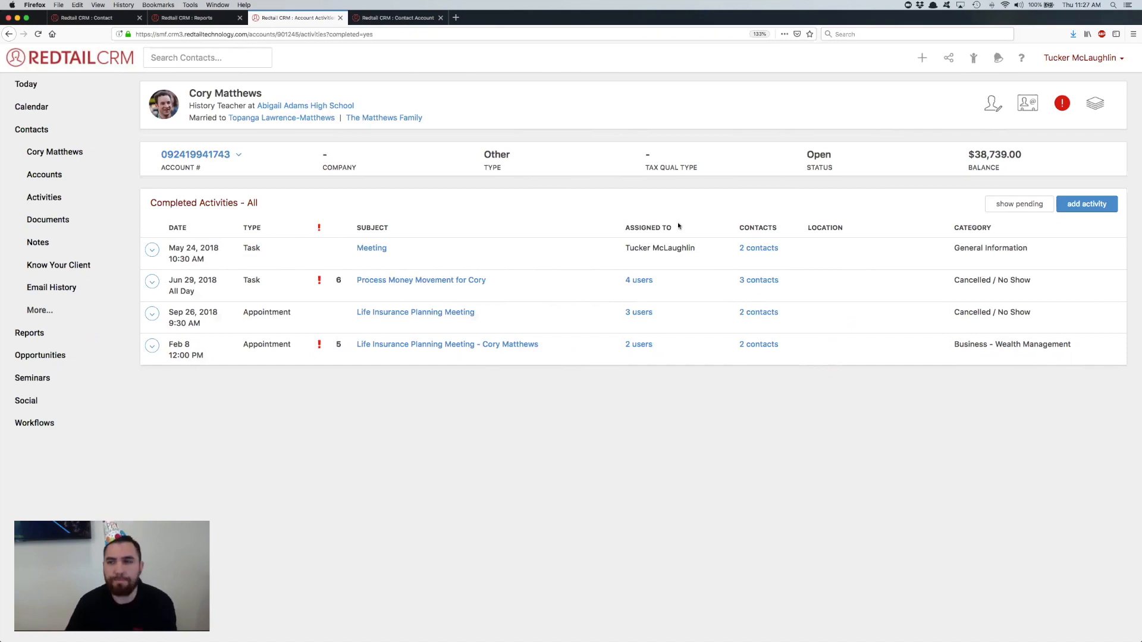
Step: Go through the contact's overview to the reports and review the Top-N Reports and Account Reports lists
left_click(66, 155)
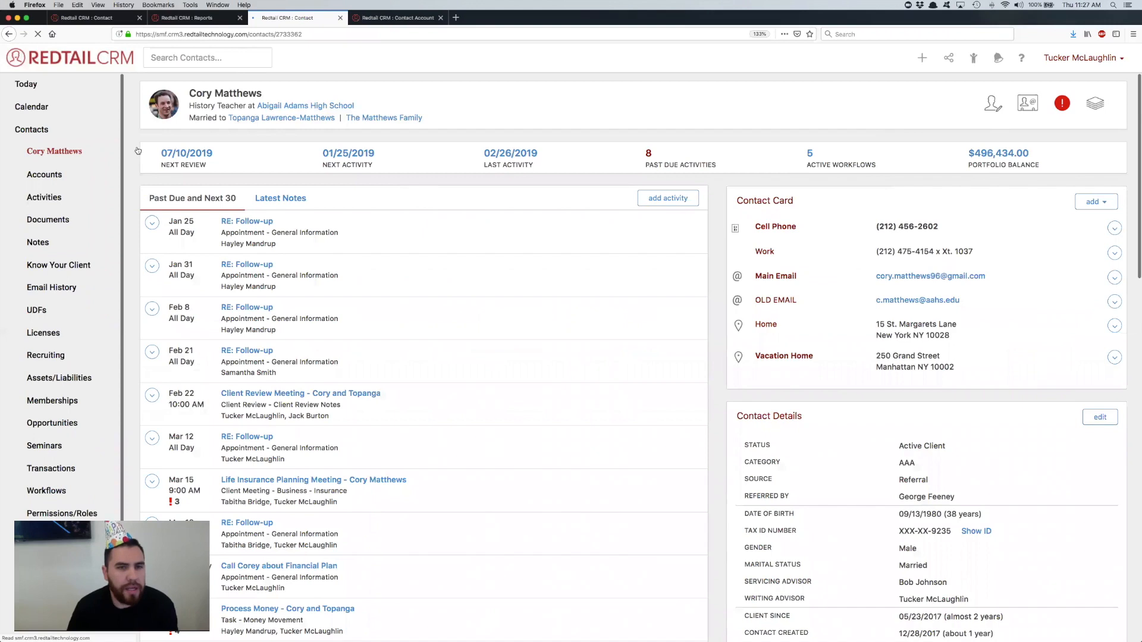
left_click(40, 334)
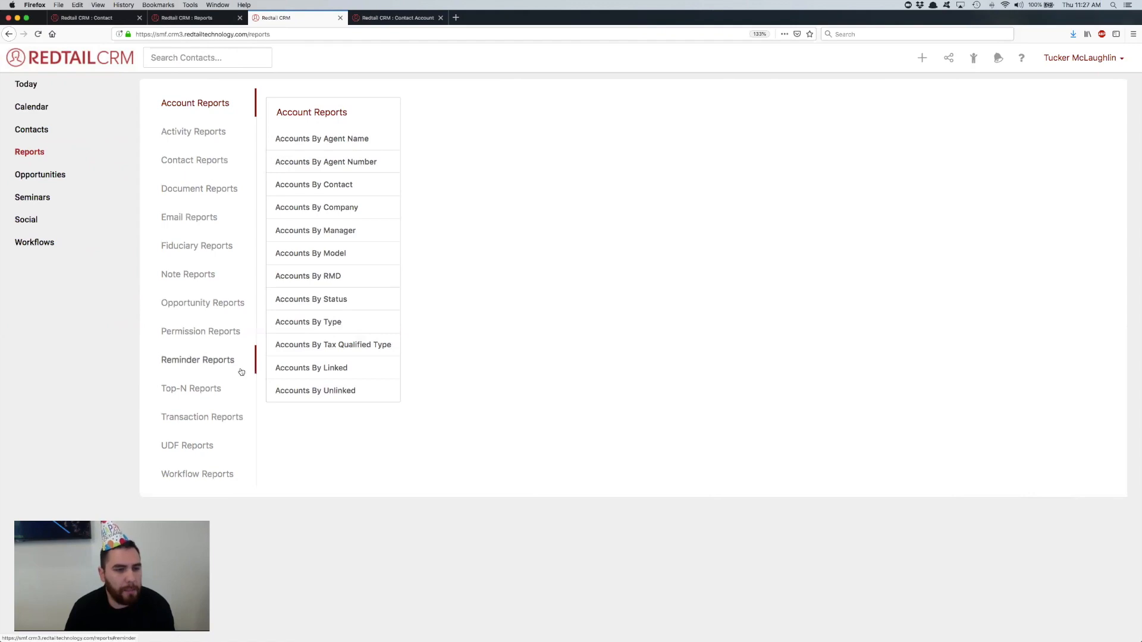
left_click(198, 390)
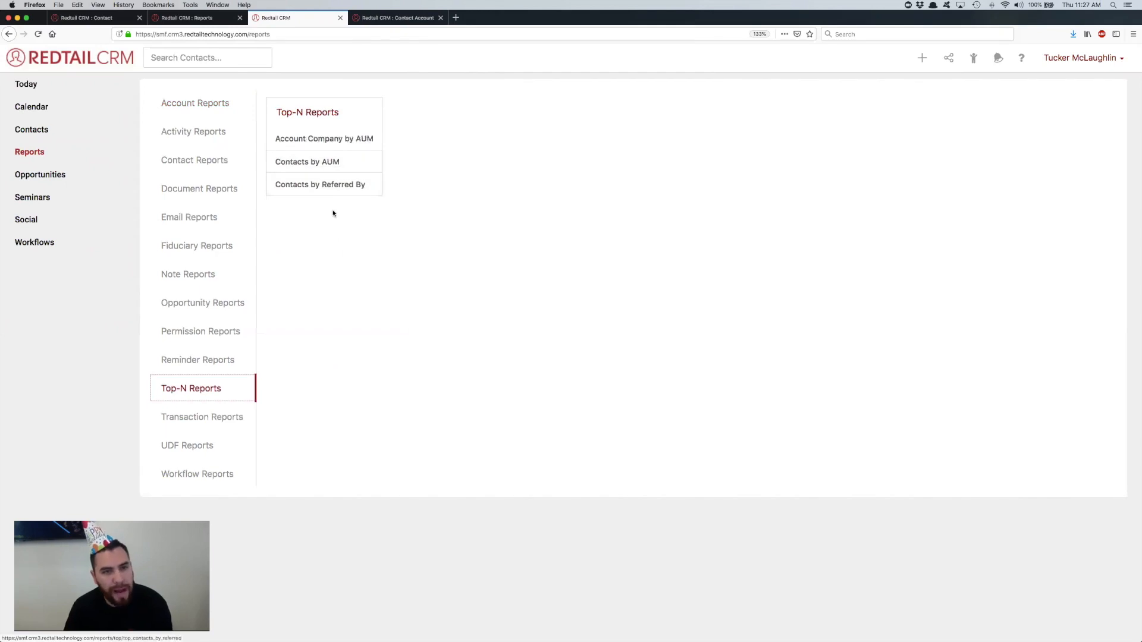
left_click(338, 229)
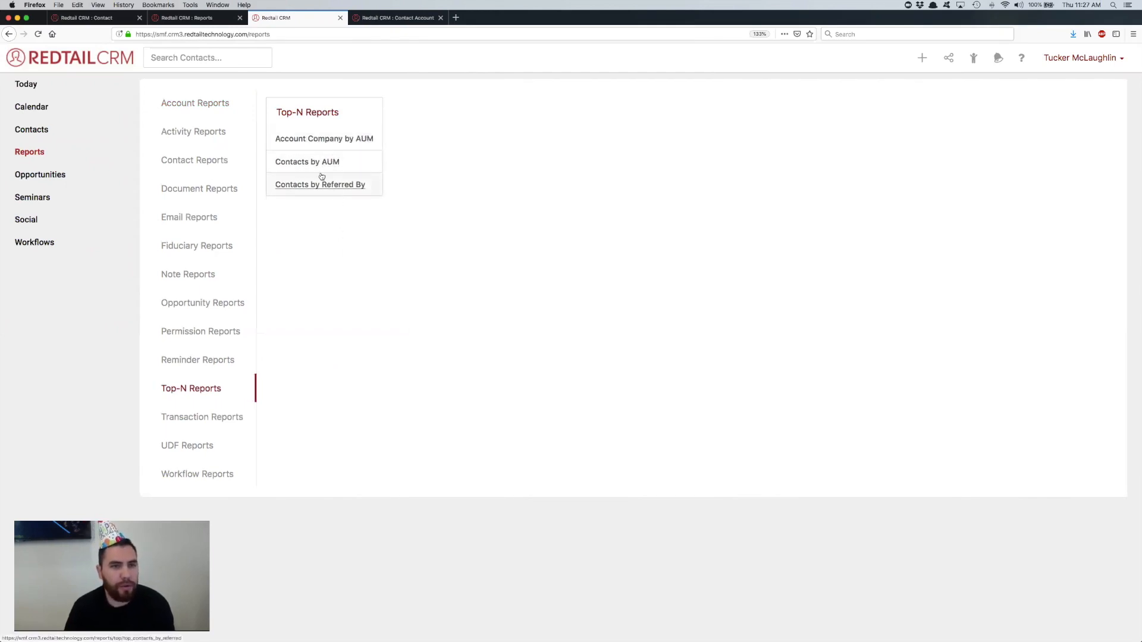
left_click(201, 105)
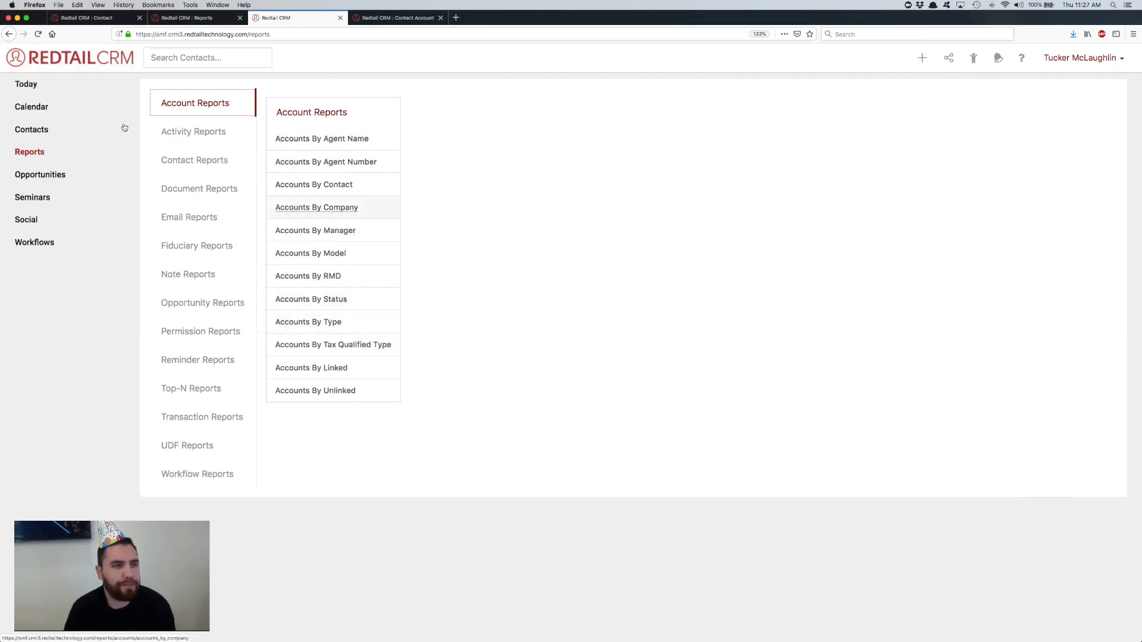
Step: Open the contact QuickLists and run the one for clients with a balance over 100k
left_click(68, 133)
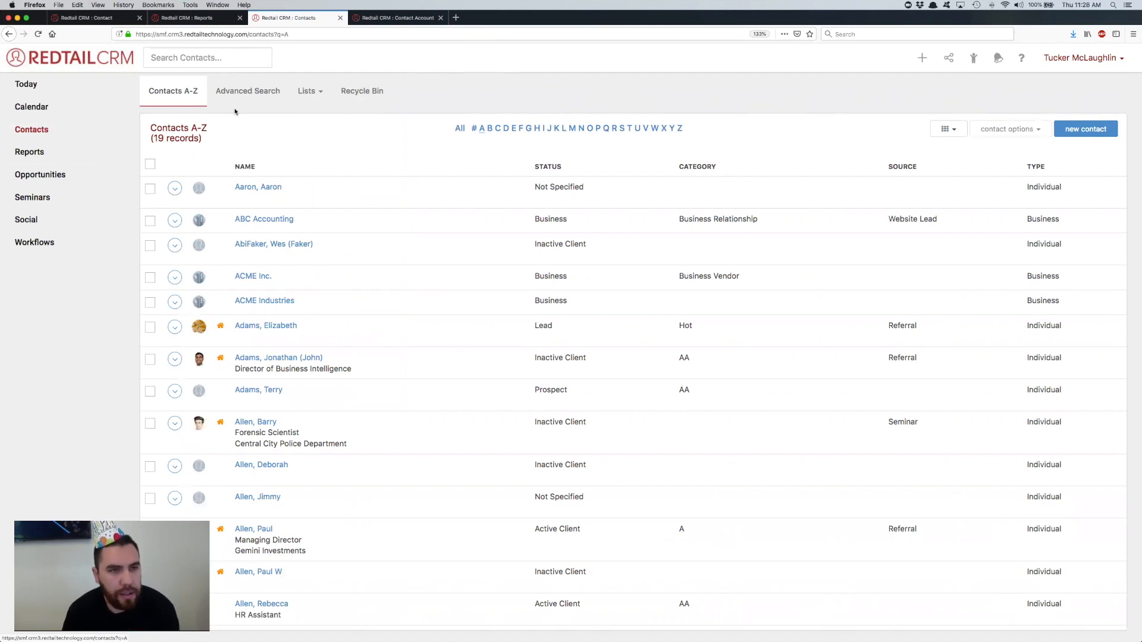
left_click(314, 95)
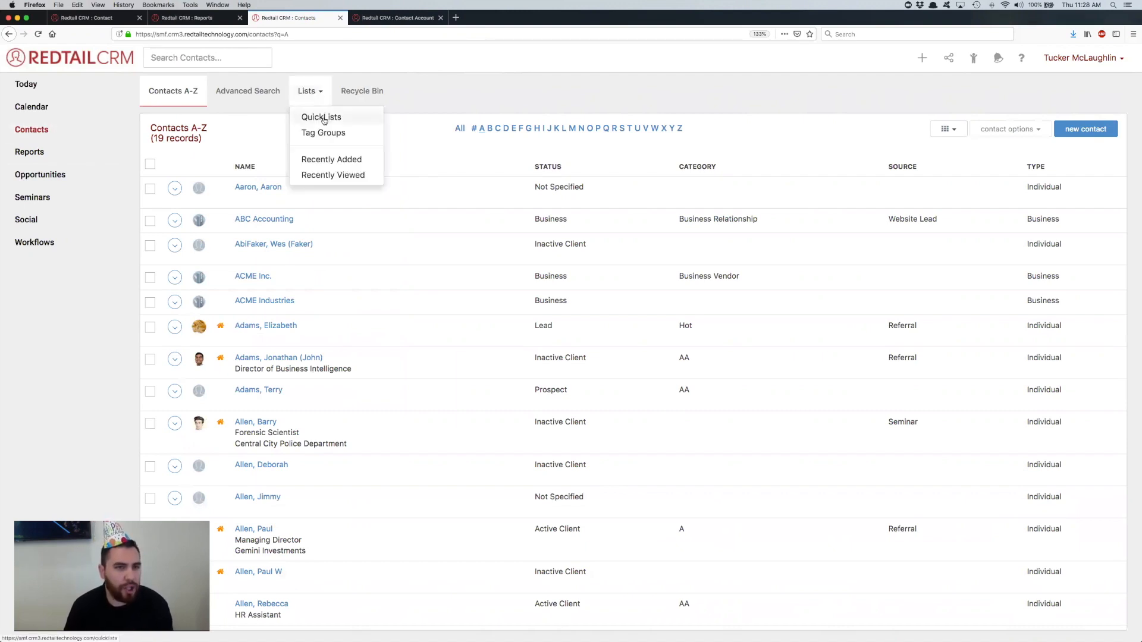
left_click(324, 119)
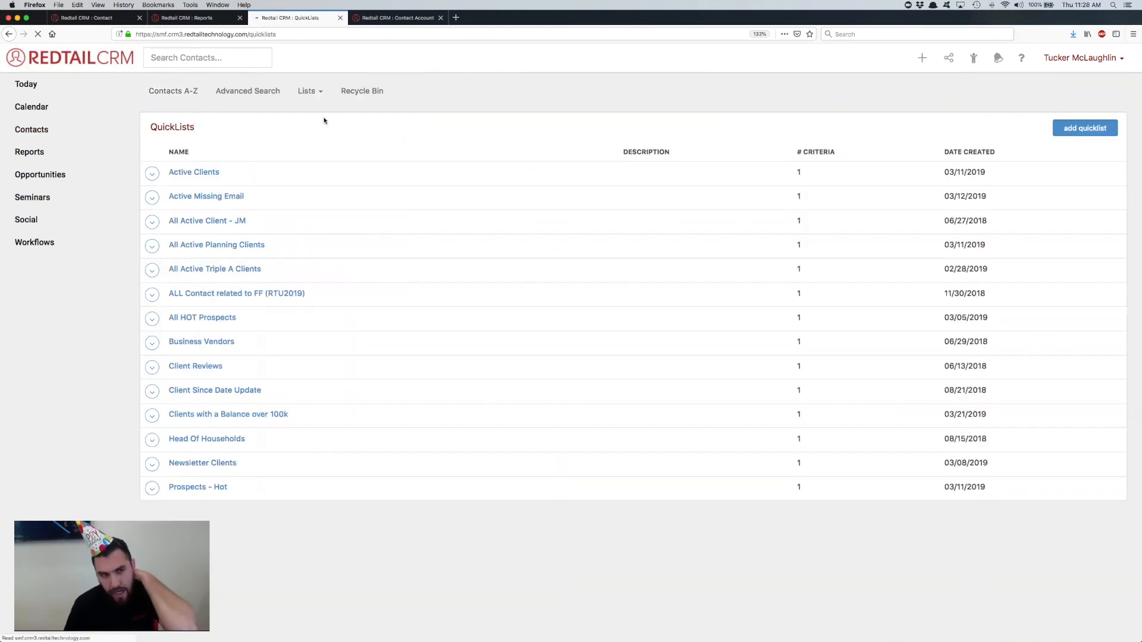
left_click(273, 414)
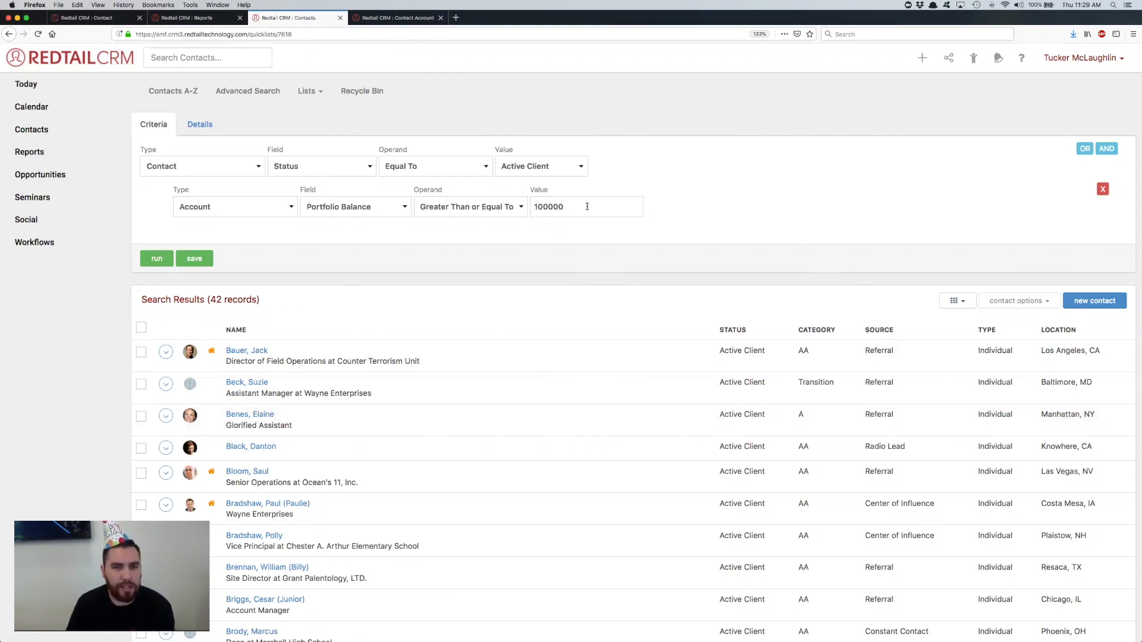
Step: Select all contacts in the search results, export them as Accounts By Contact, and open the CSV file in Microsoft Excel
left_click(140, 329)
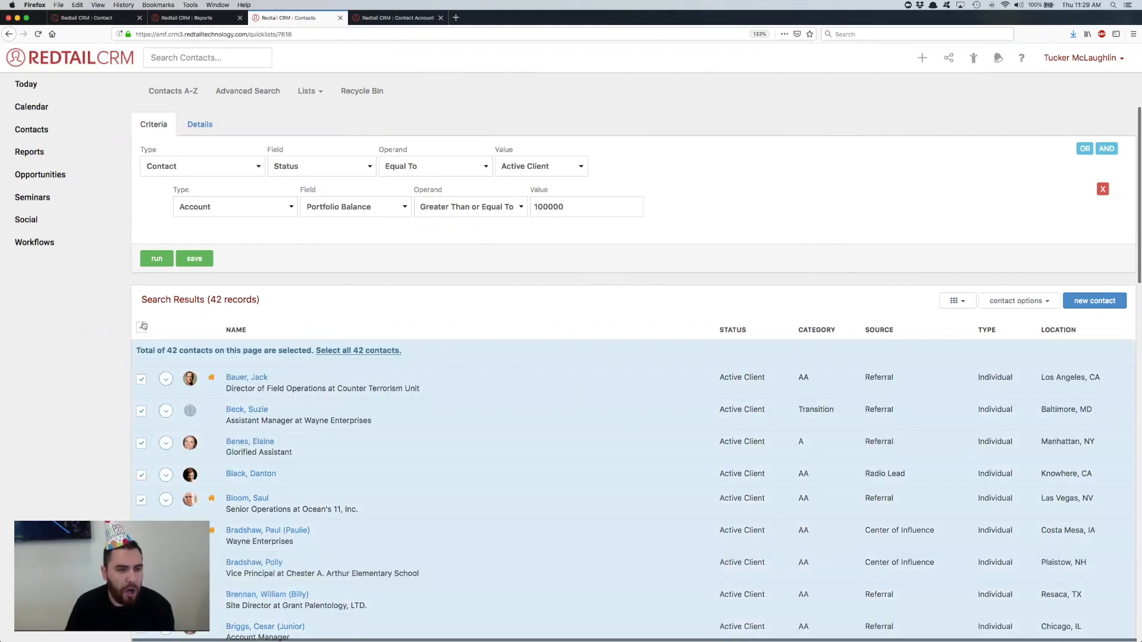
left_click(373, 351)
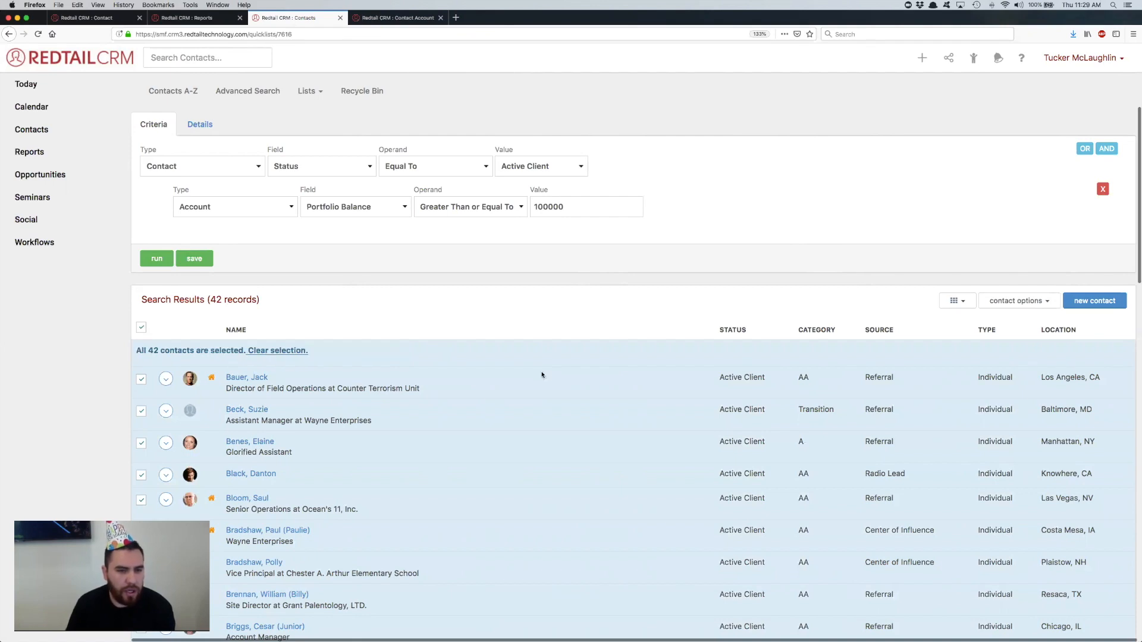
left_click(1024, 302)
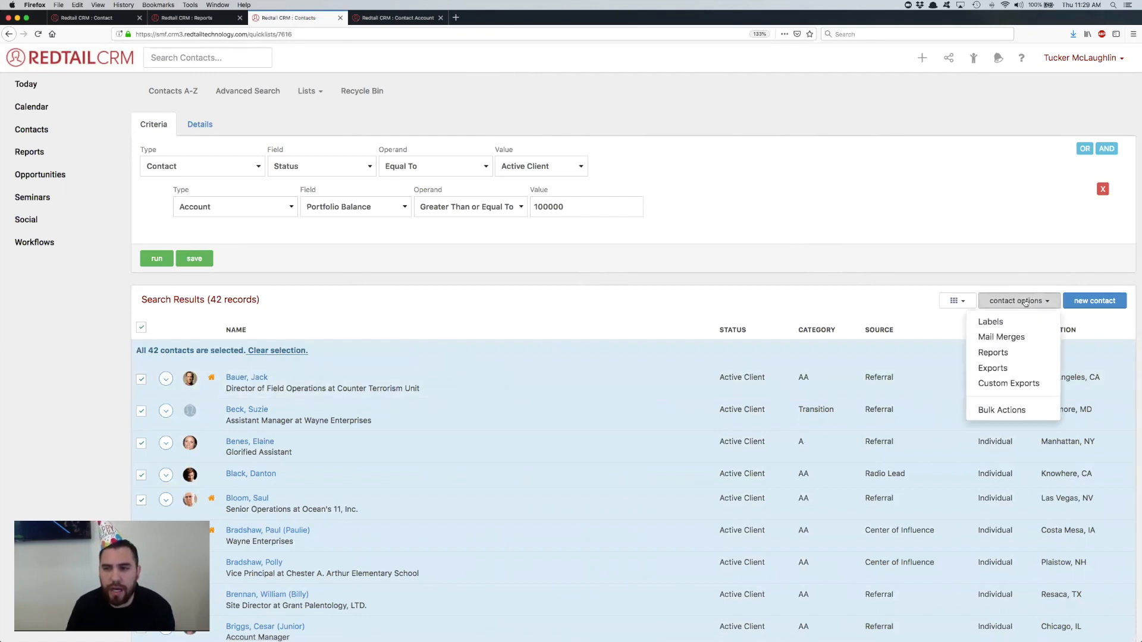
left_click(1009, 369)
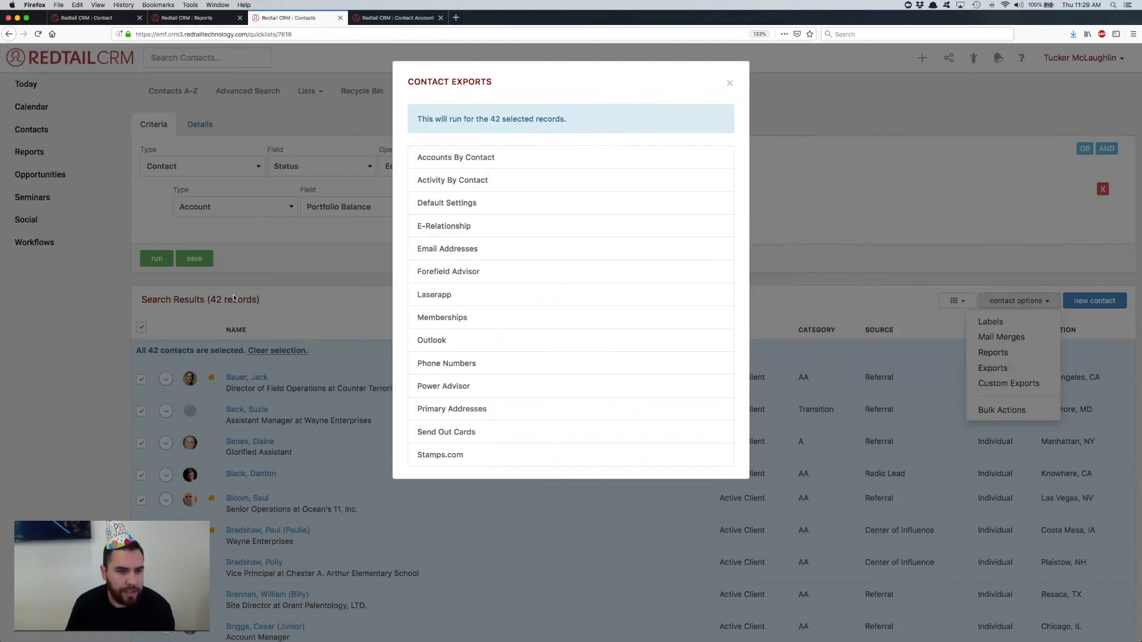
left_click(481, 157)
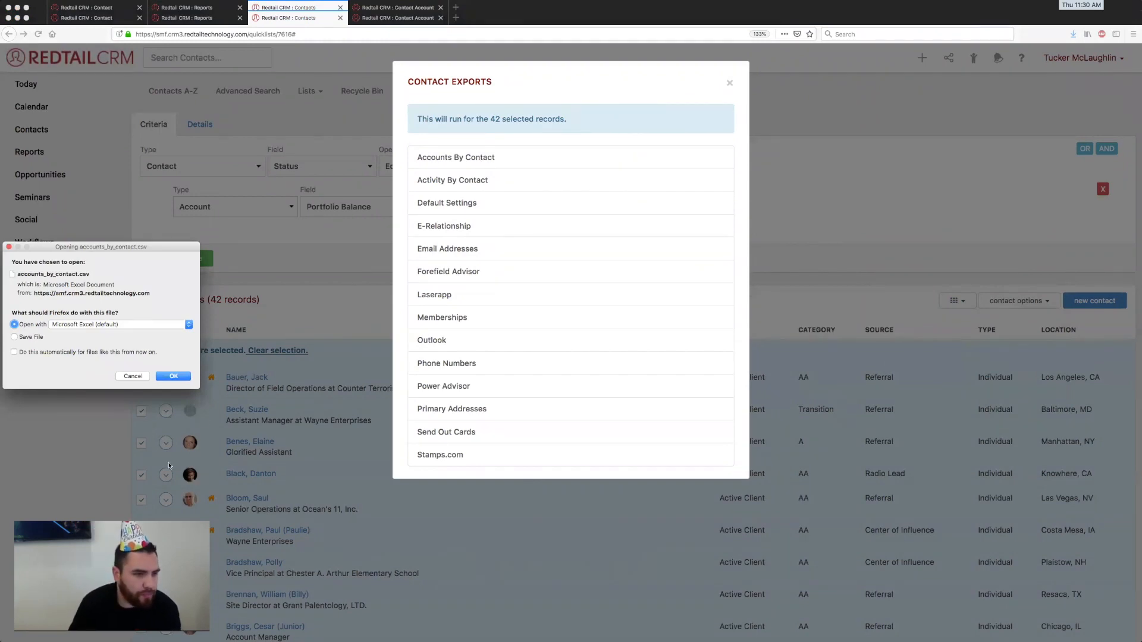
left_click(164, 377)
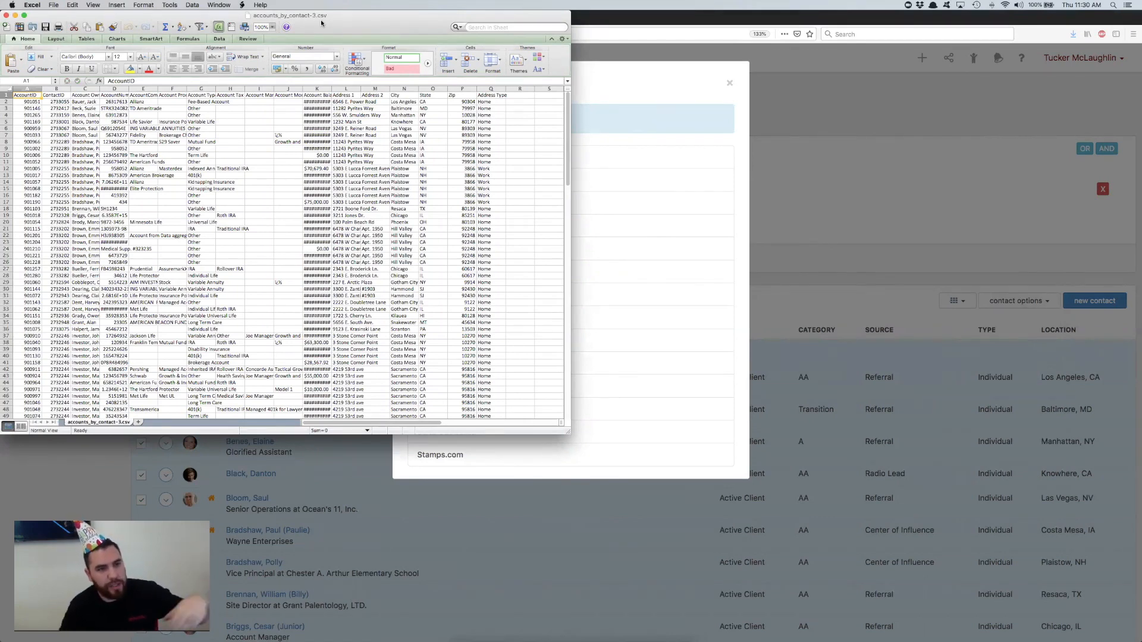
Step: Move and enlarge the exported spreadsheet's window and set its magnification to 150%
left_click_drag(100, 89, 188, 38)
left_click_drag(403, 25, 569, 37)
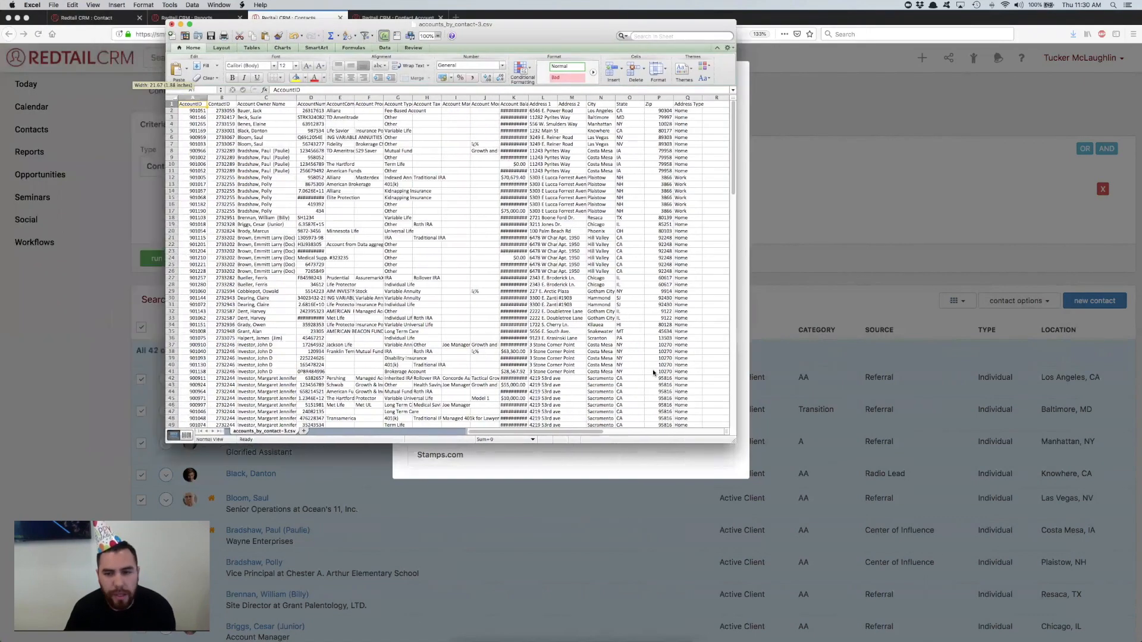
left_click_drag(894, 531, 948, 566)
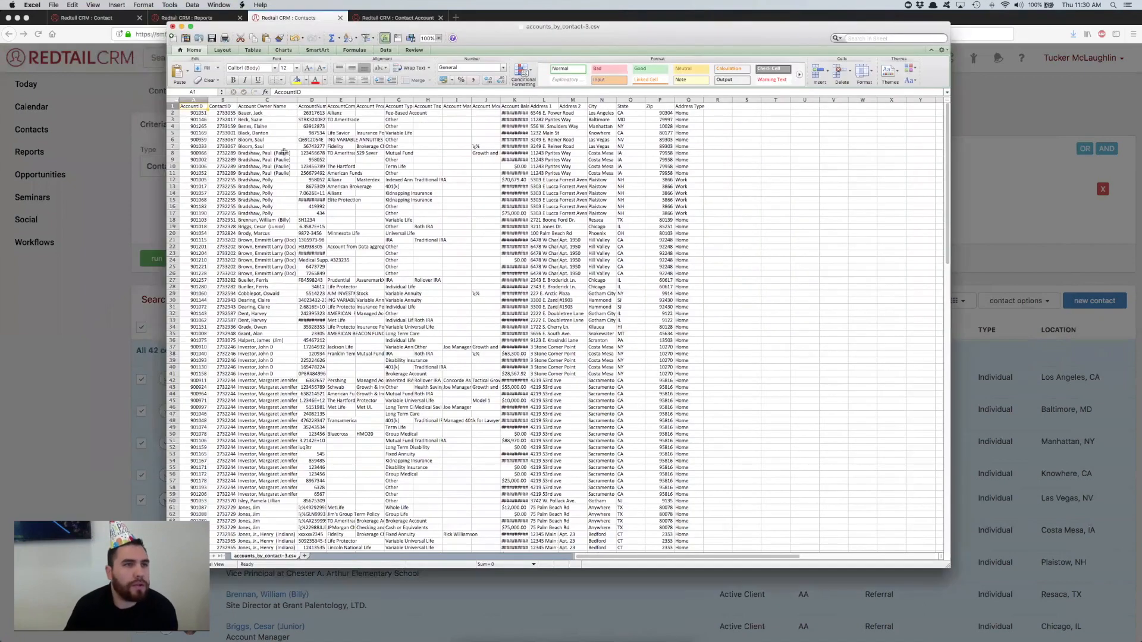
left_click(92, 5)
left_click(112, 195)
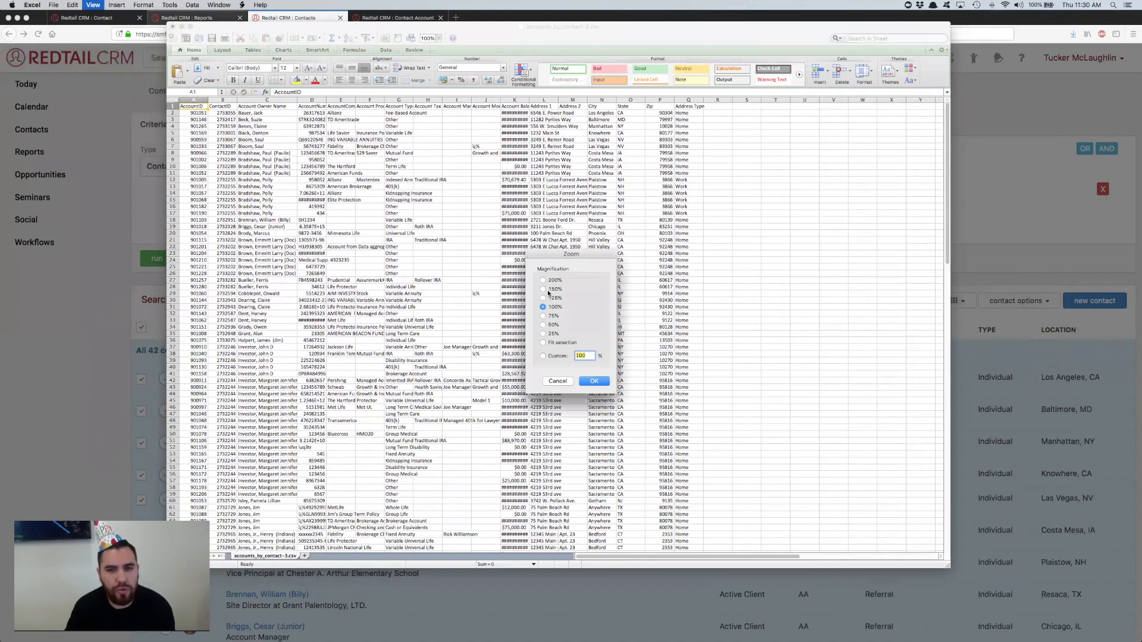
left_click(542, 289)
left_click(595, 381)
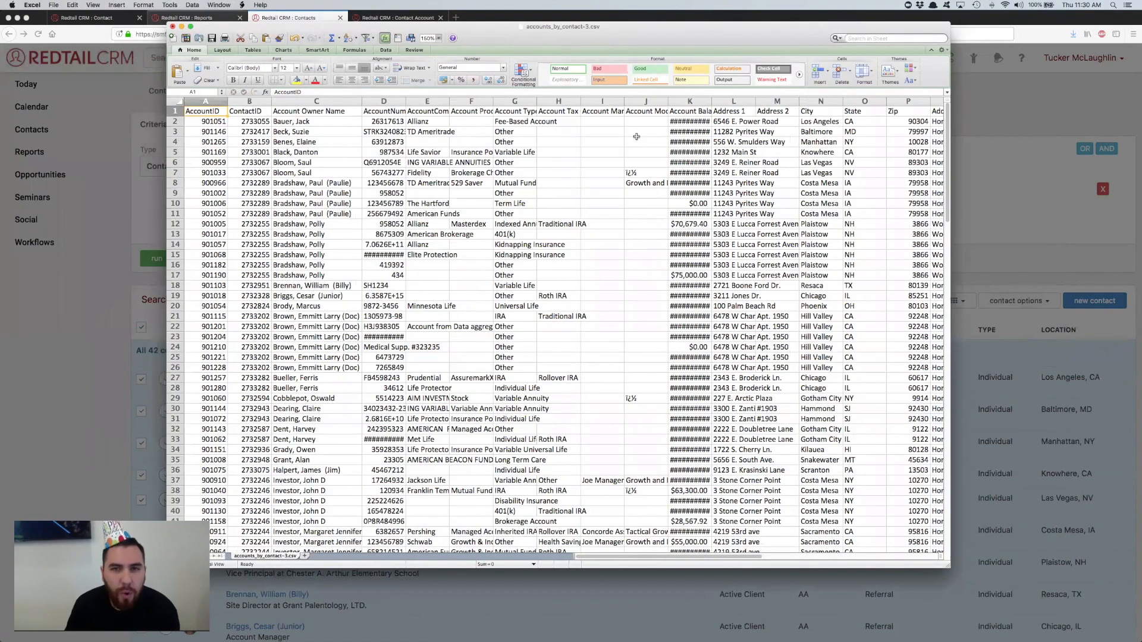
Step: Widen the Account Tax Qual Type, Account Manager, AccountCompany and Account Product columns so their headings fit
left_click(561, 121)
left_click_drag(580, 101, 620, 101)
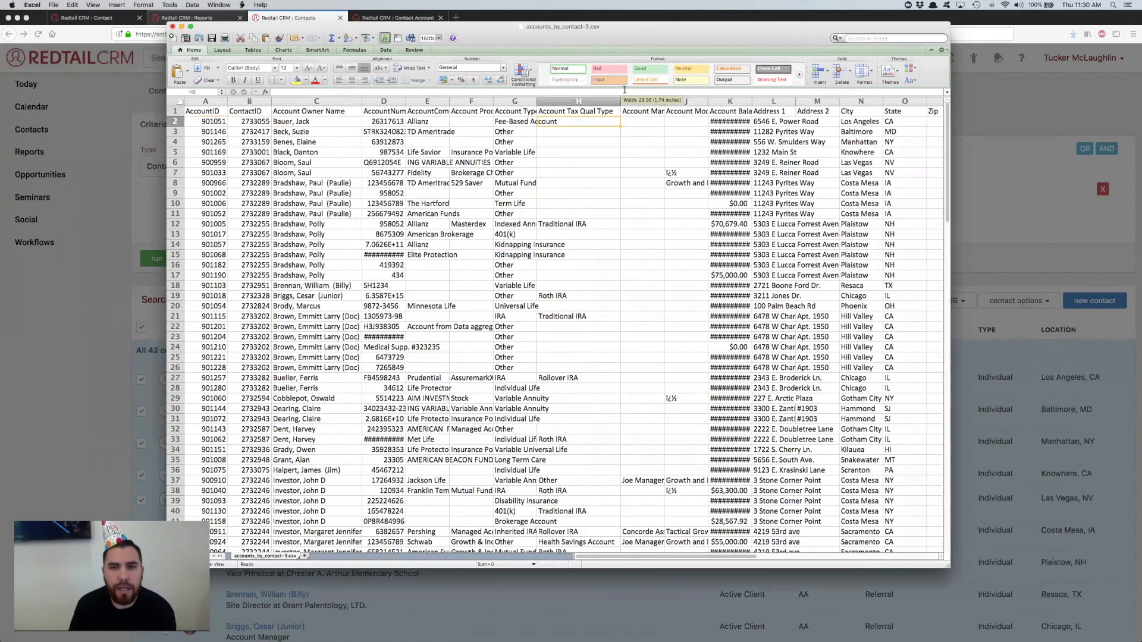
left_click_drag(664, 105, 678, 104)
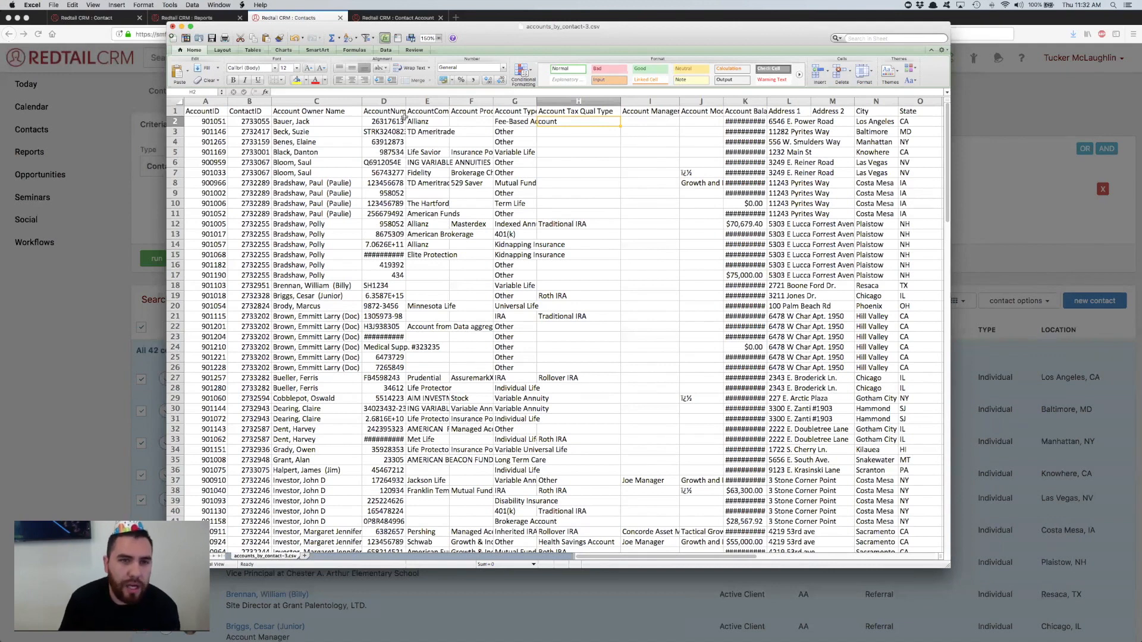
left_click_drag(447, 103, 463, 103)
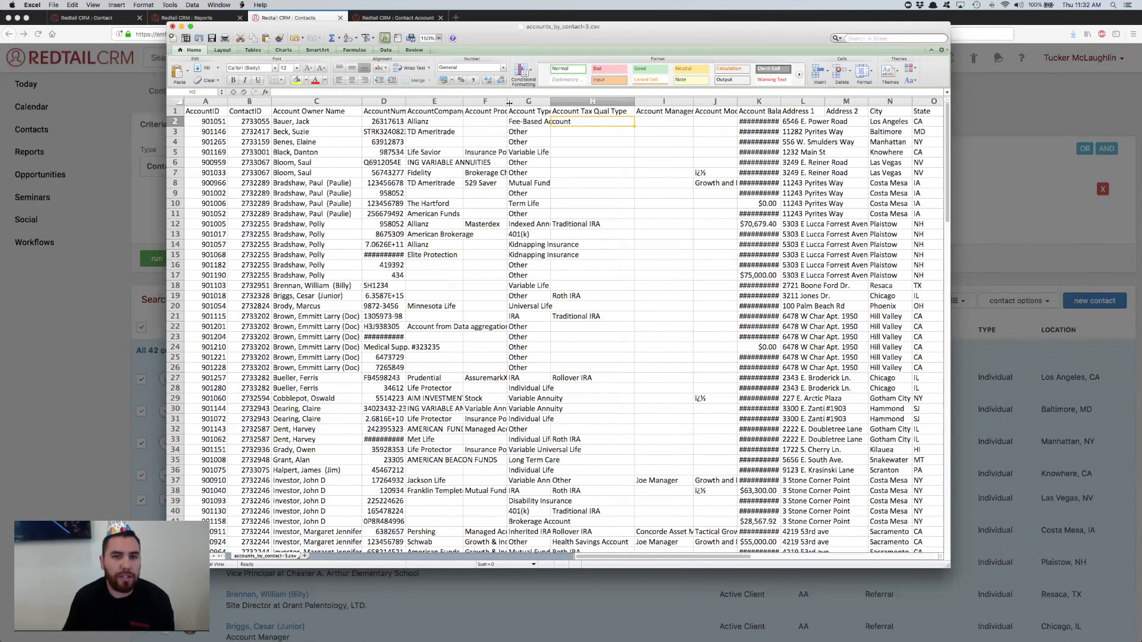
left_click_drag(506, 103, 514, 103)
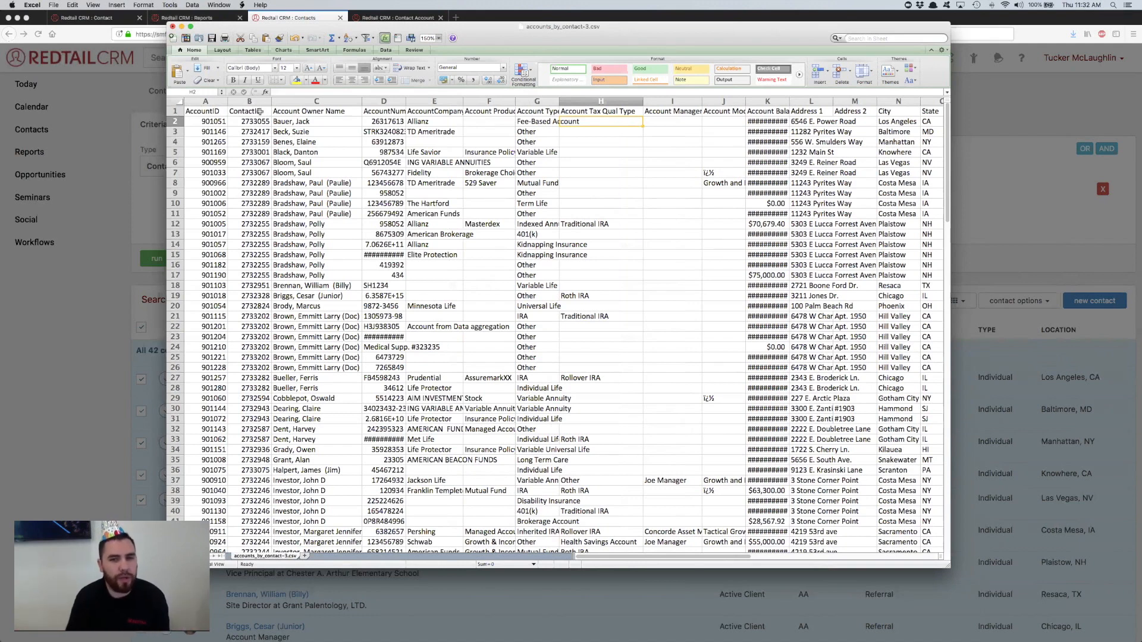
Step: Close the exported spreadsheet and dismiss the list of contact exports in Redtail CRM
left_click(173, 27)
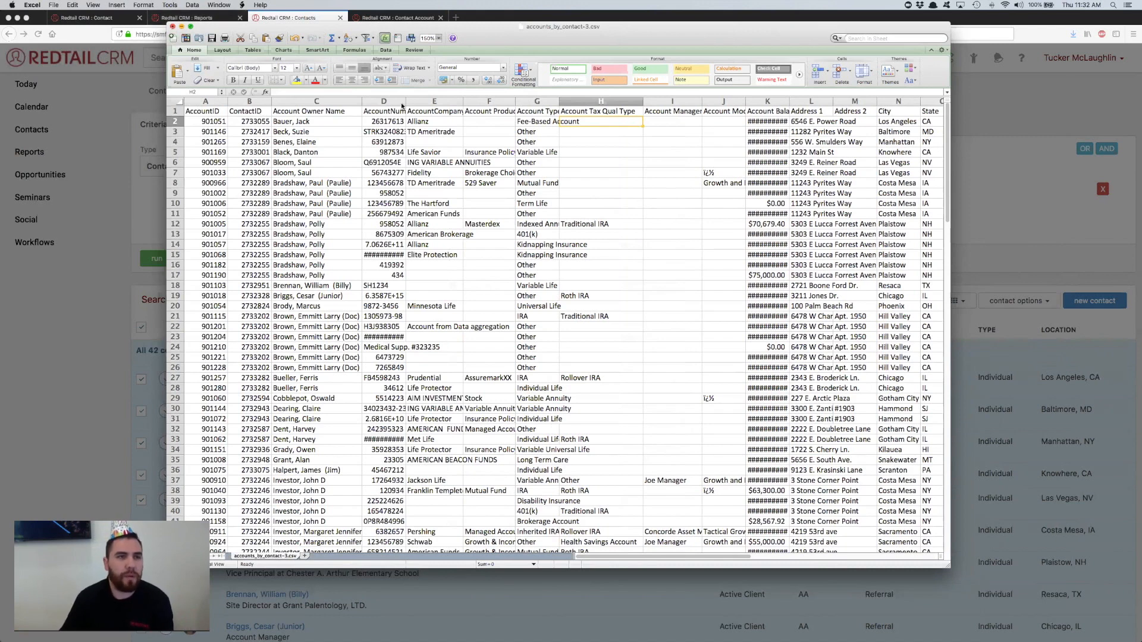
left_click(526, 85)
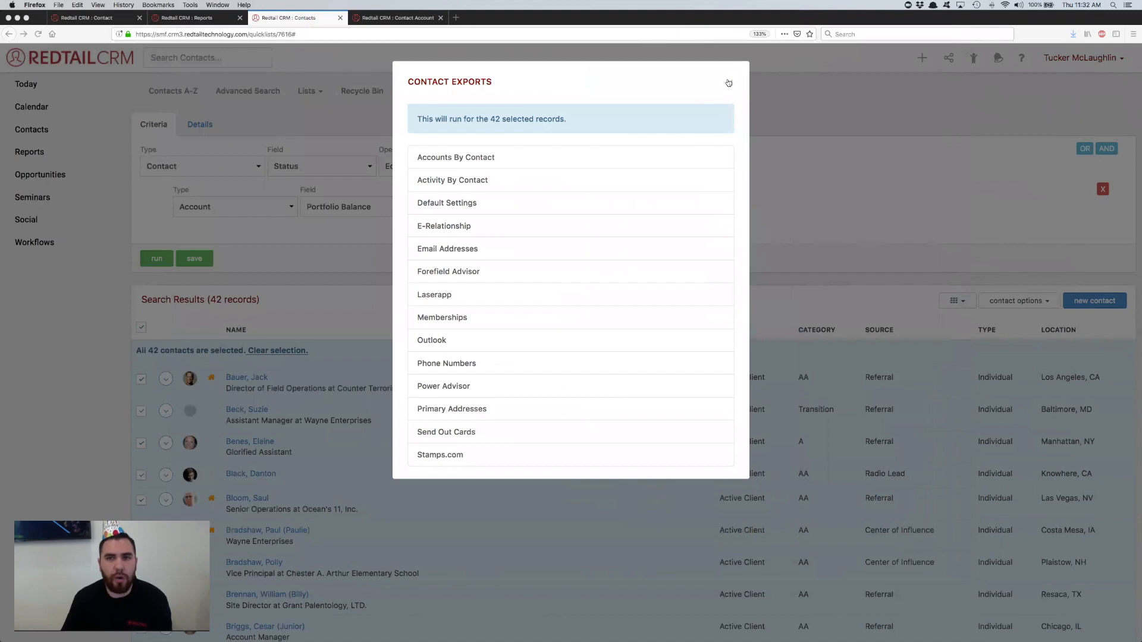
left_click(728, 83)
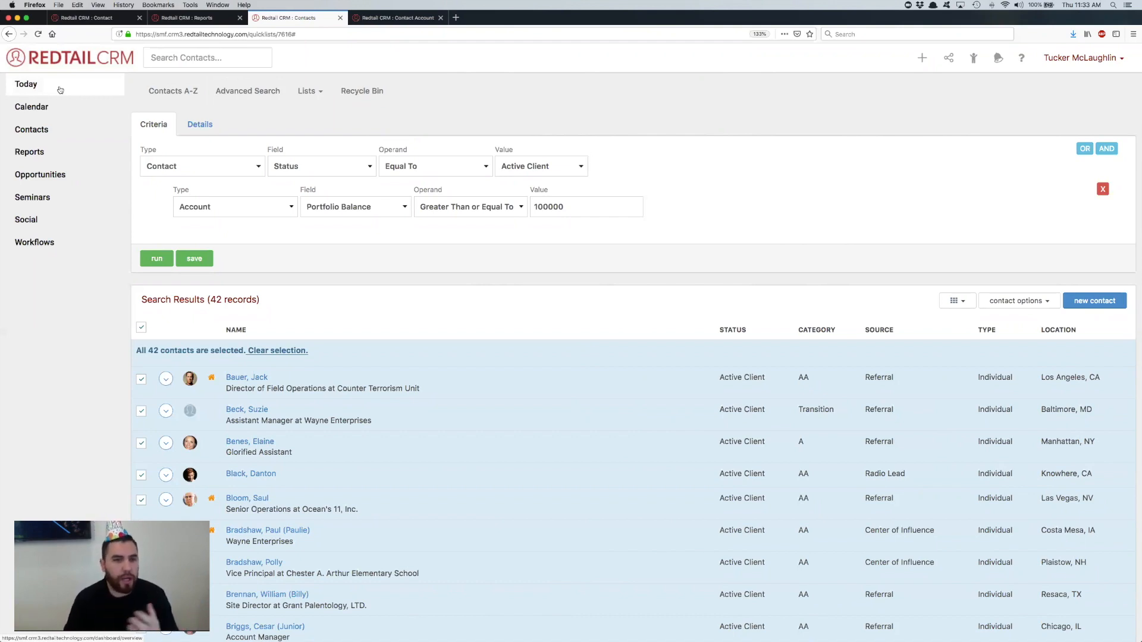
Step: Switch to the other contact's open Roth IRA account and review its sections from basic information down to the transactions
left_click(405, 24)
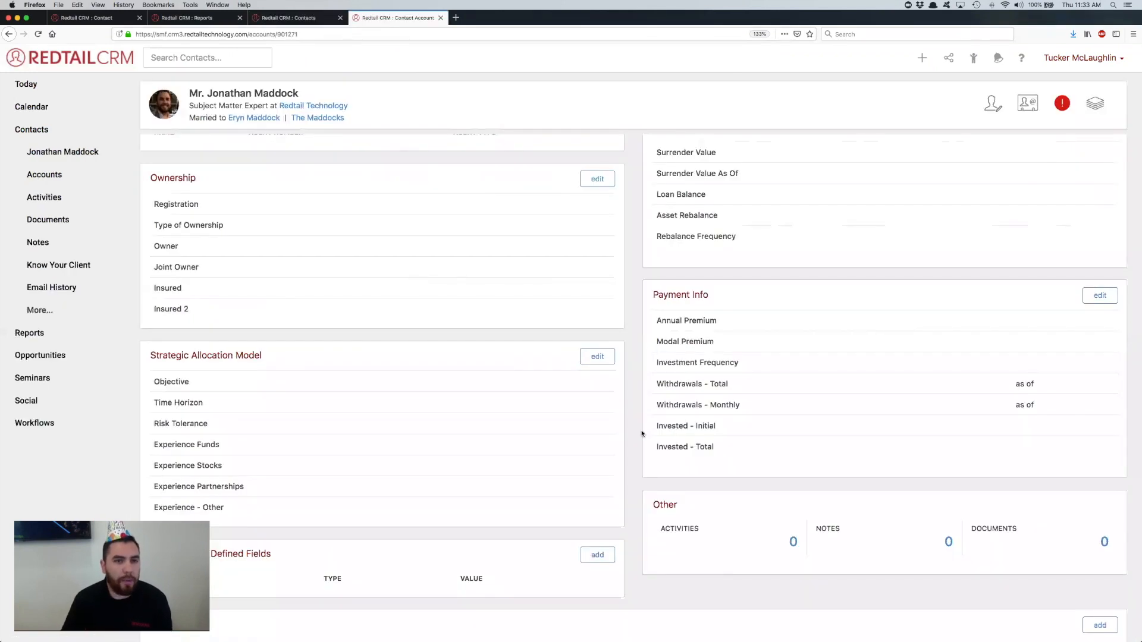
scroll(443, 585, "up", 3)
scroll(448, 553, "down", 5)
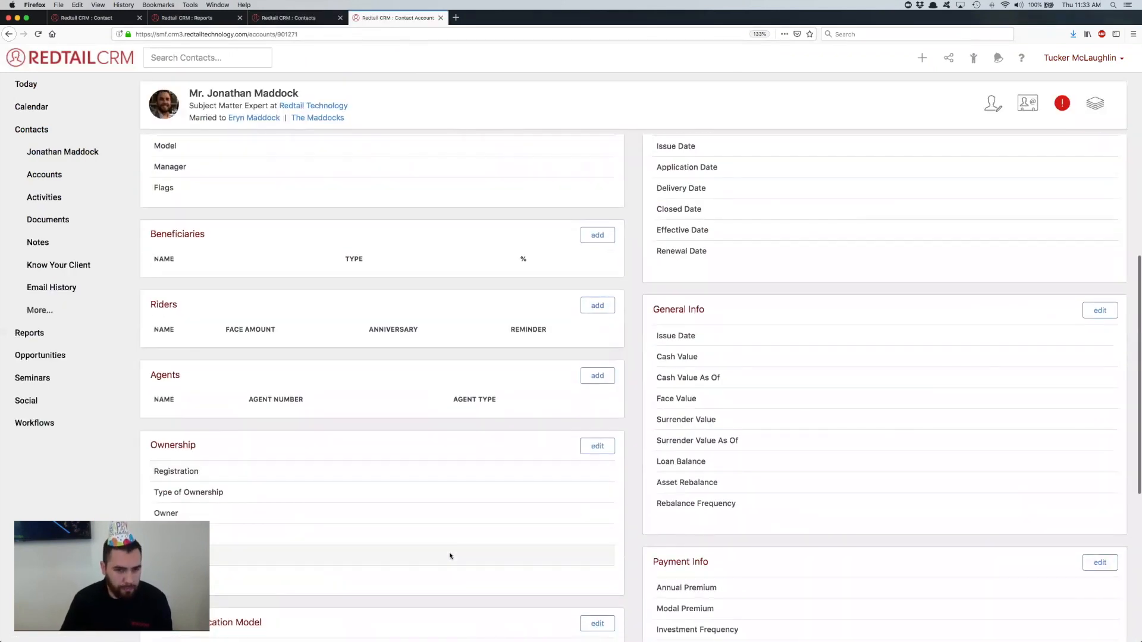
scroll(448, 556, "up", 3)
scroll(810, 270, "down", 3)
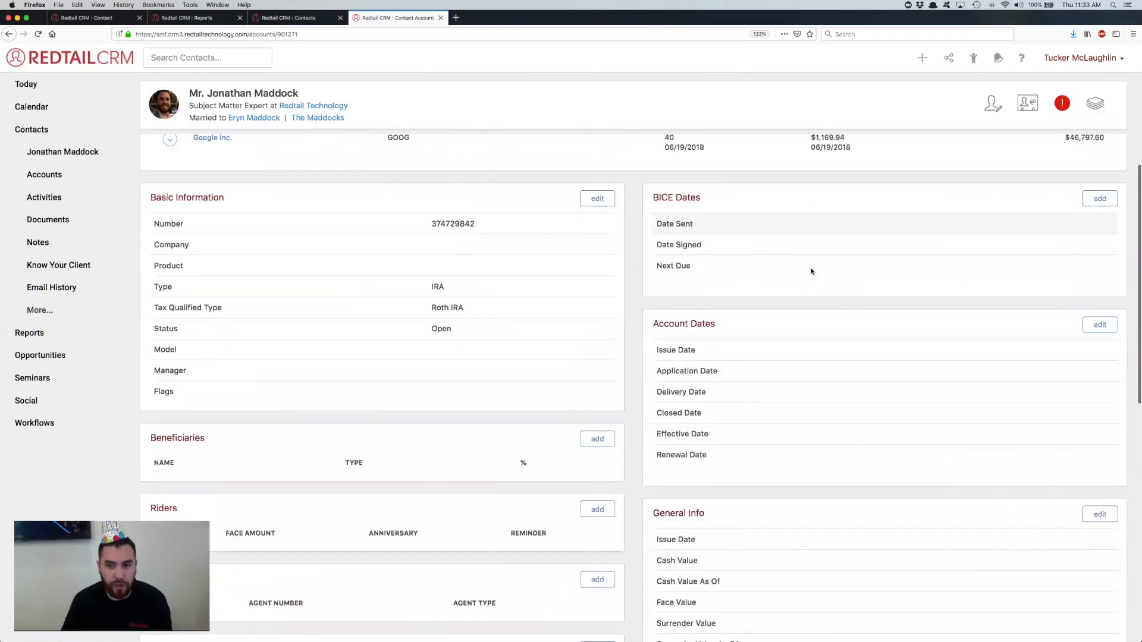
scroll(811, 271, "down", 5)
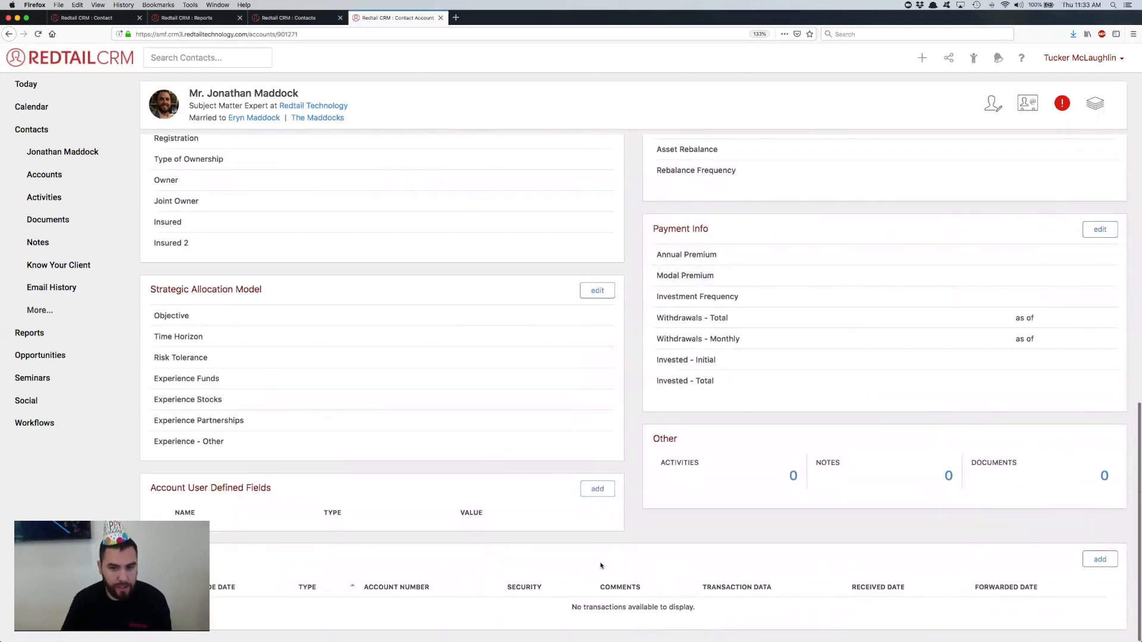